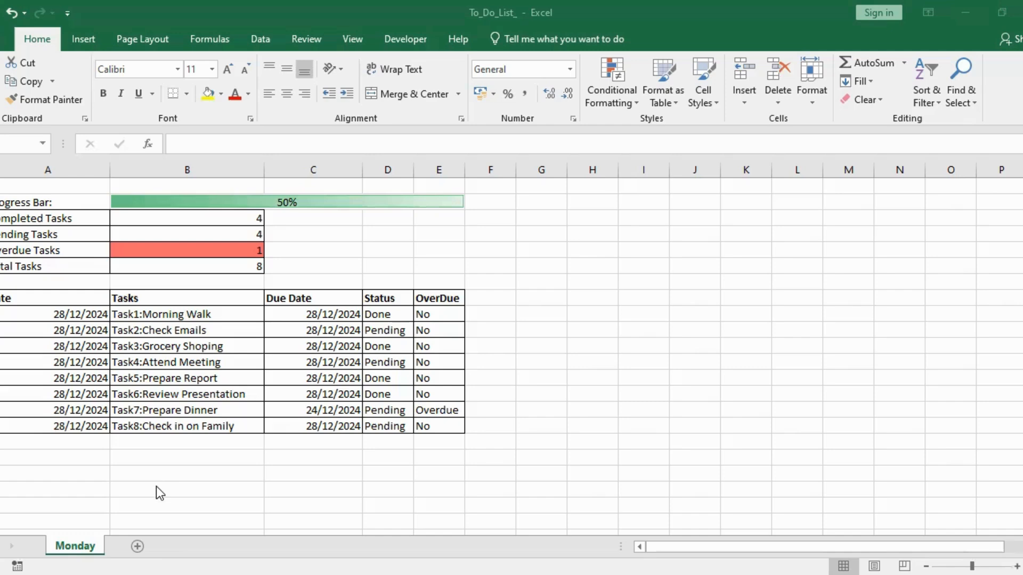
Add a new worksheet and enter the headers Date, Tasks and DueDate in cells A7 to C7.
left_click(138, 547)
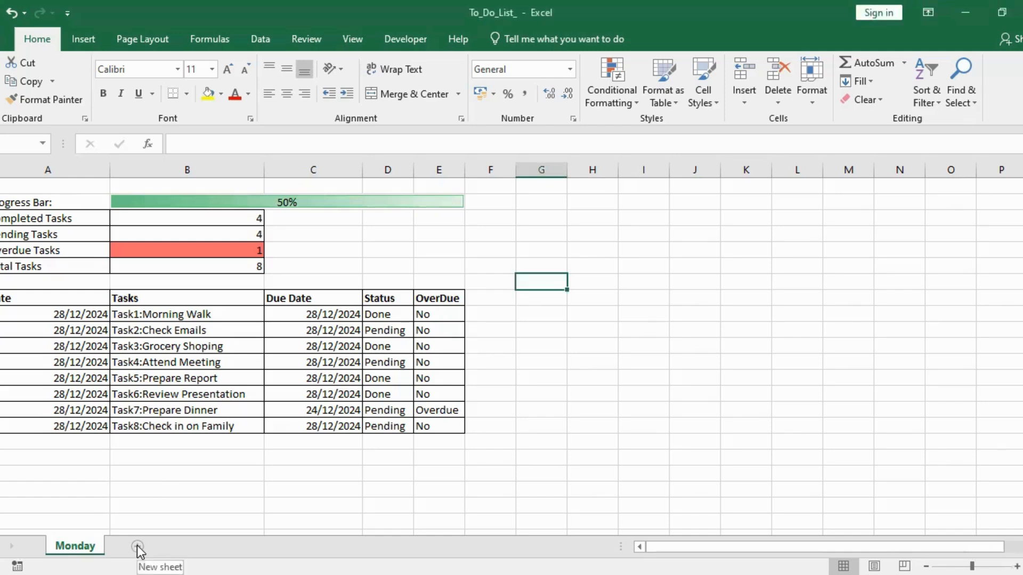
left_click(137, 547)
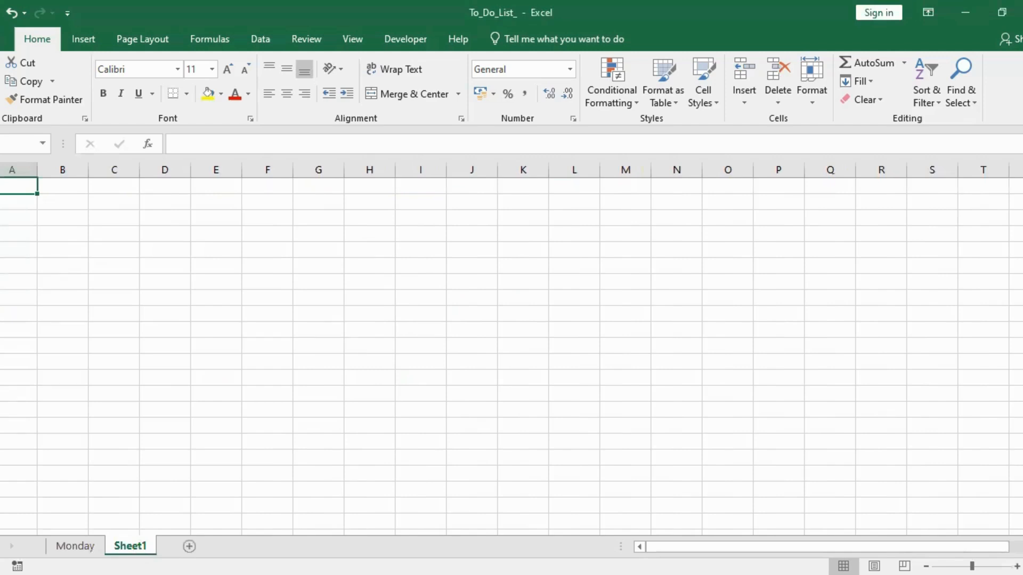
left_click(24, 286)
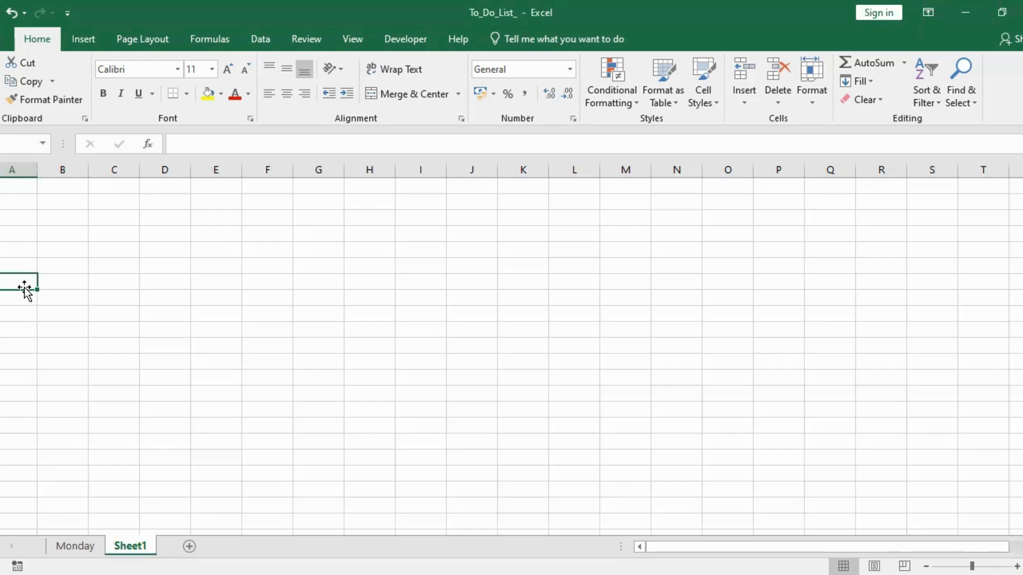
type("Da")
key("BackSpace")
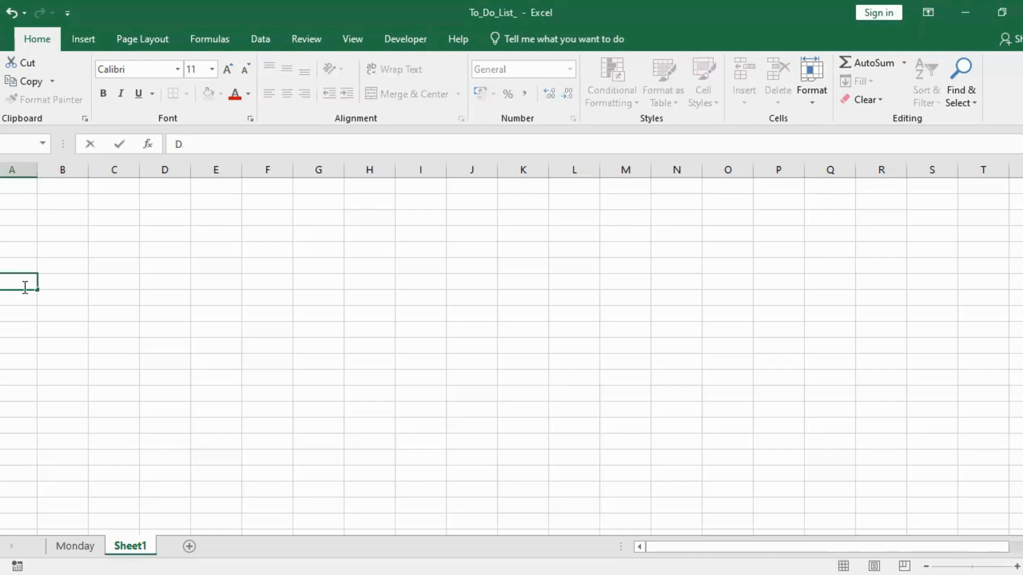
type("ate")
left_click(63, 281)
type("Tasks")
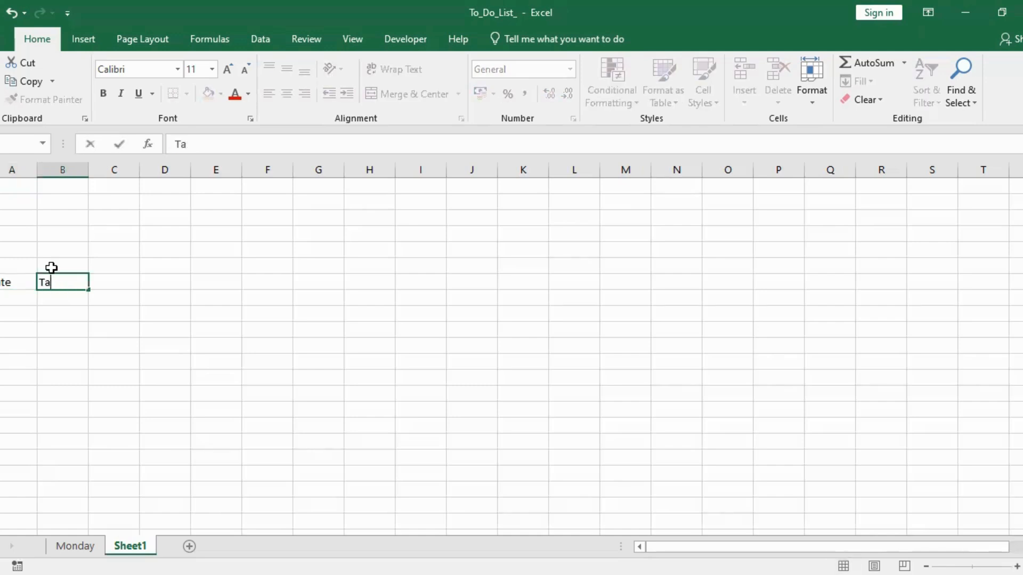
left_click(109, 281)
type("Due")
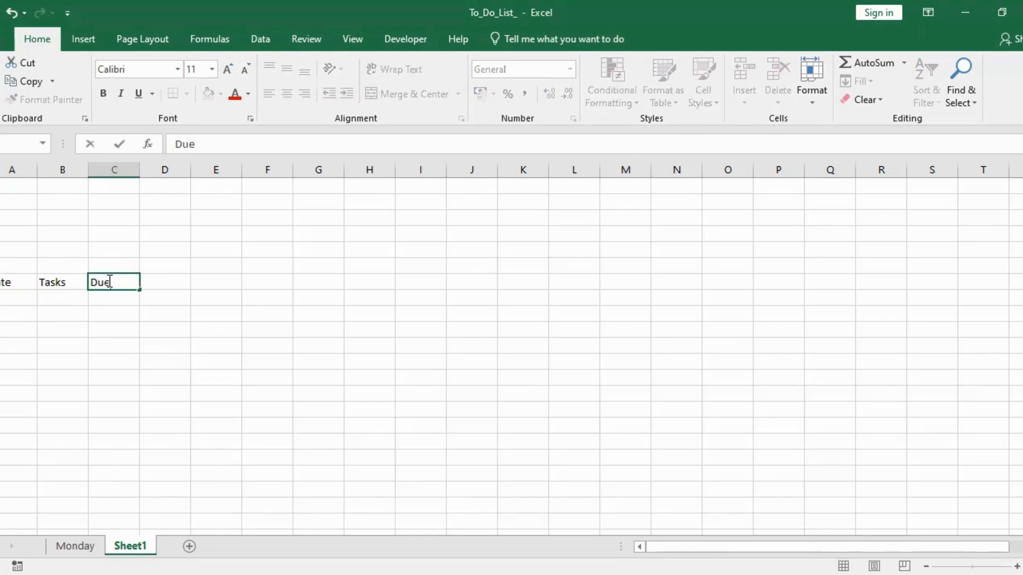
type("Date")
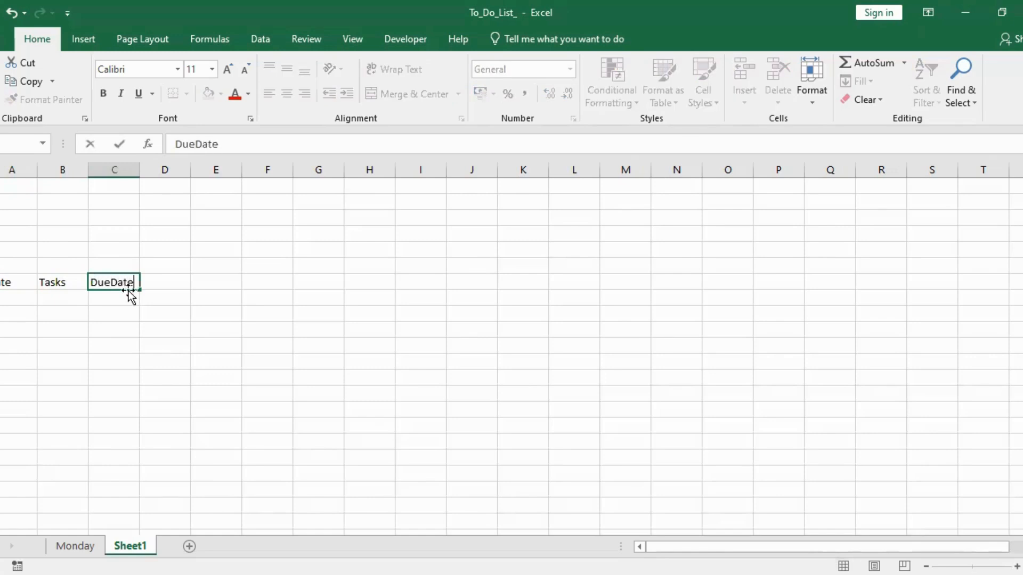
Enter the headers Status and Overdue in cells D7 and E7.
left_click(165, 279)
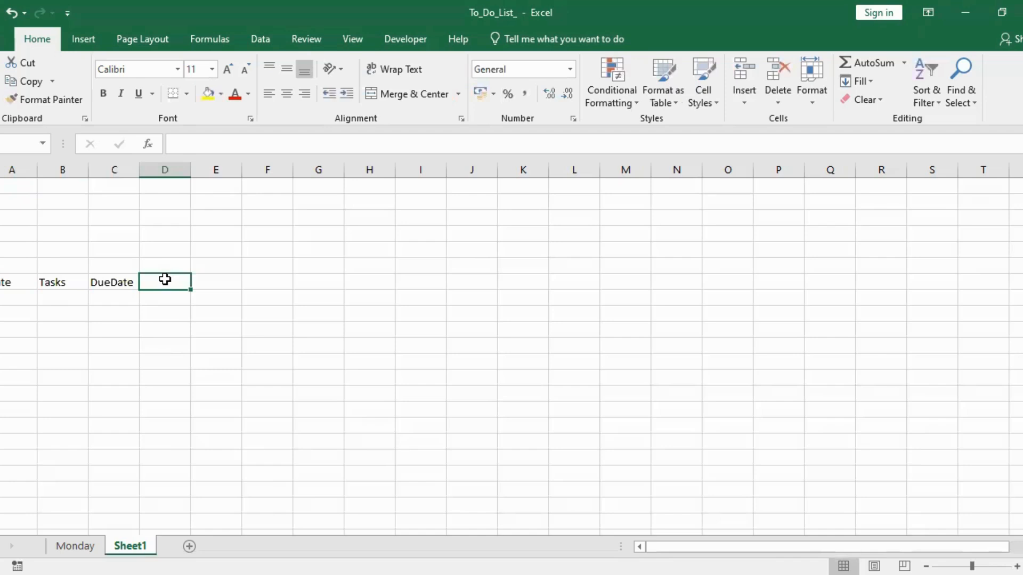
type("Stu")
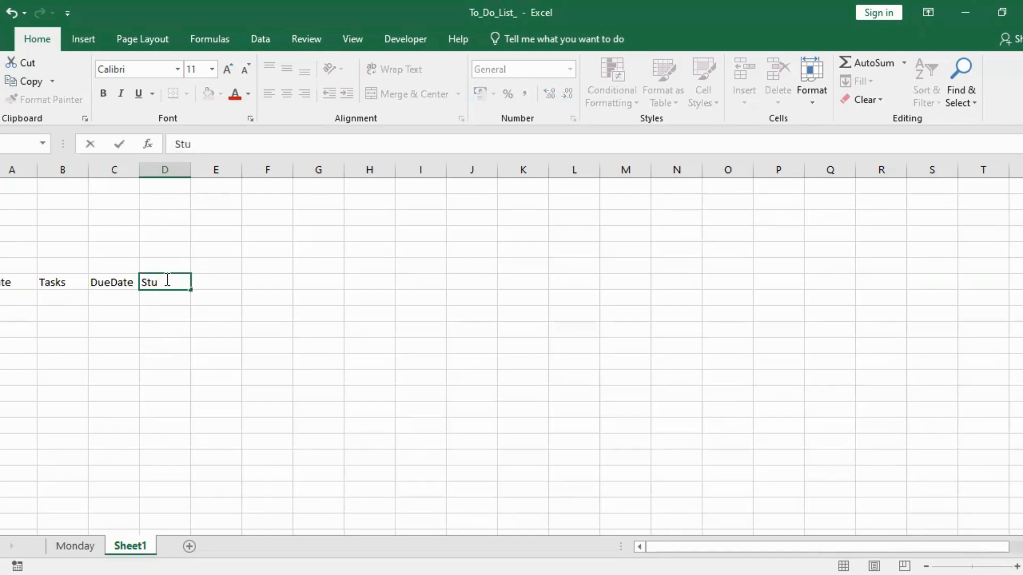
key("BackSpace")
type("u")
key("BackSpace")
type("atus")
left_click(214, 283)
type("Ove")
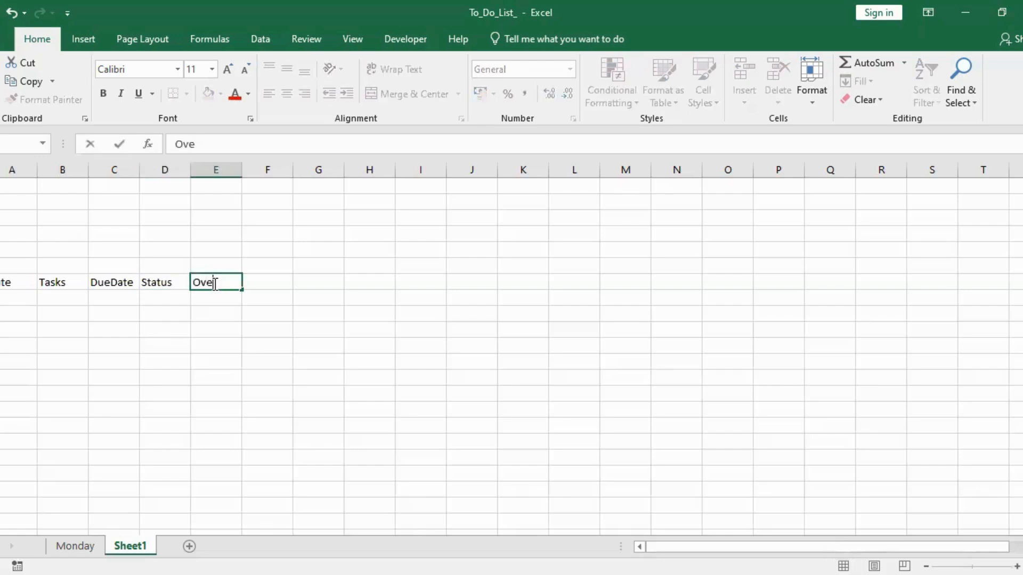
type("rdu")
type("e")
Enter the date 28/12/2024 in the first row under the Date header.
left_click(23, 303)
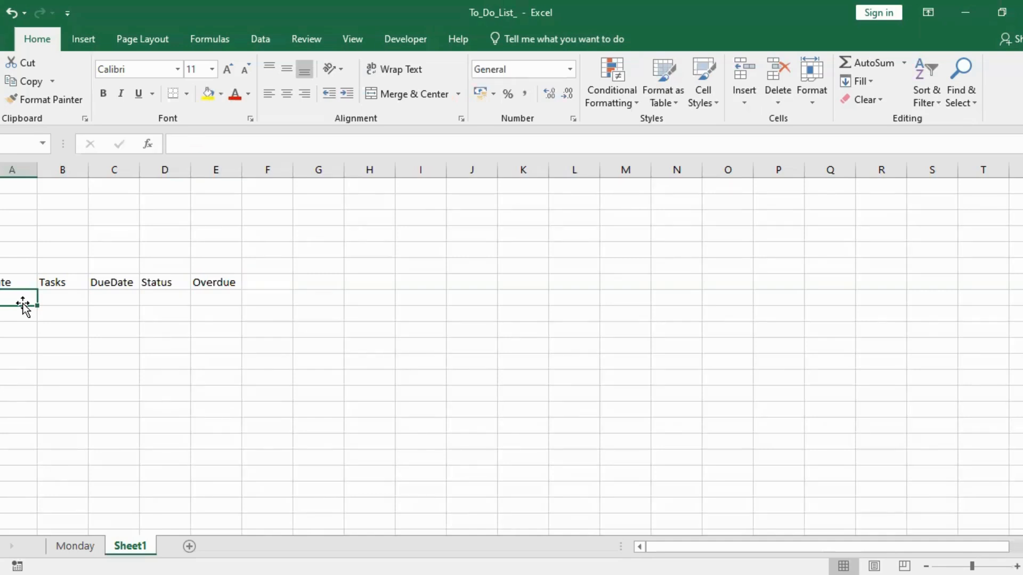
type("28")
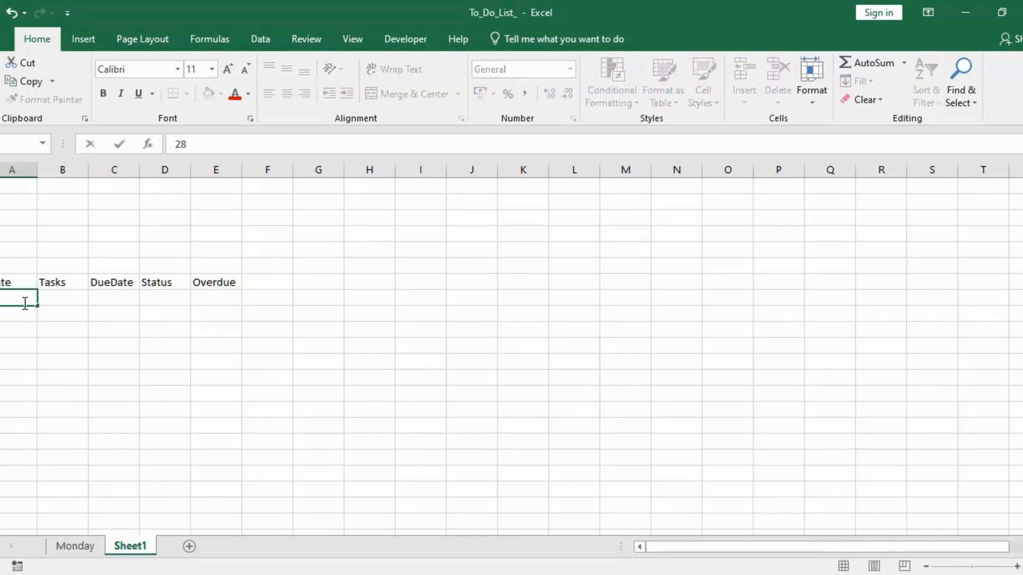
type("/12/2024")
Enter the task "Review Github Training Materail" in the first cell under the Tasks header.
left_click(62, 304)
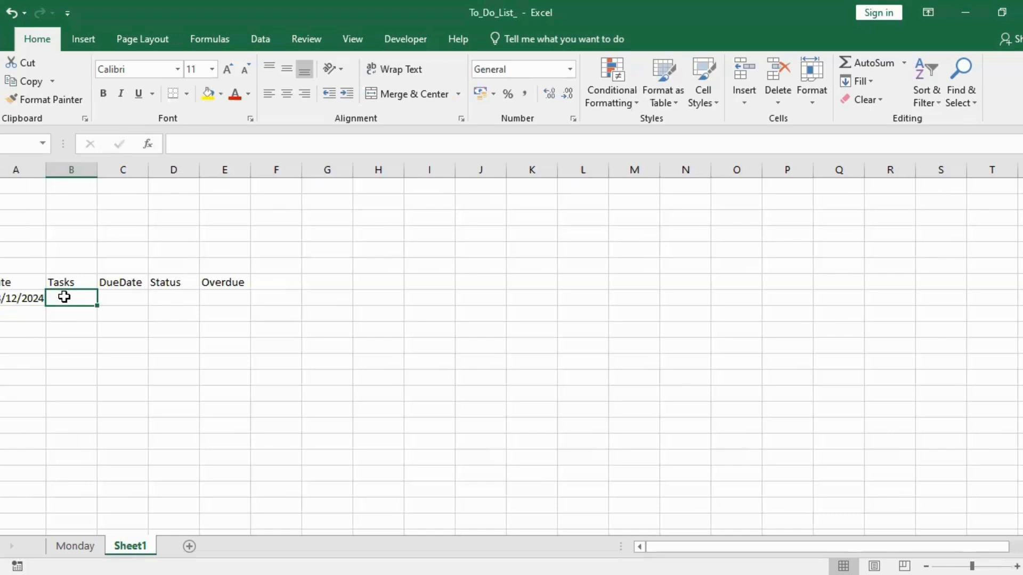
double_click(64, 297)
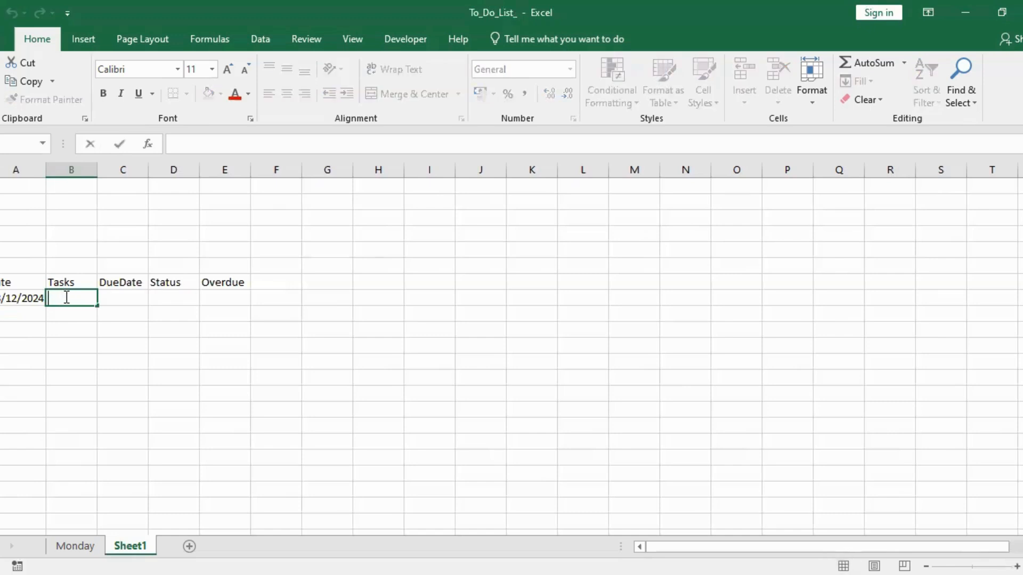
type("REview")
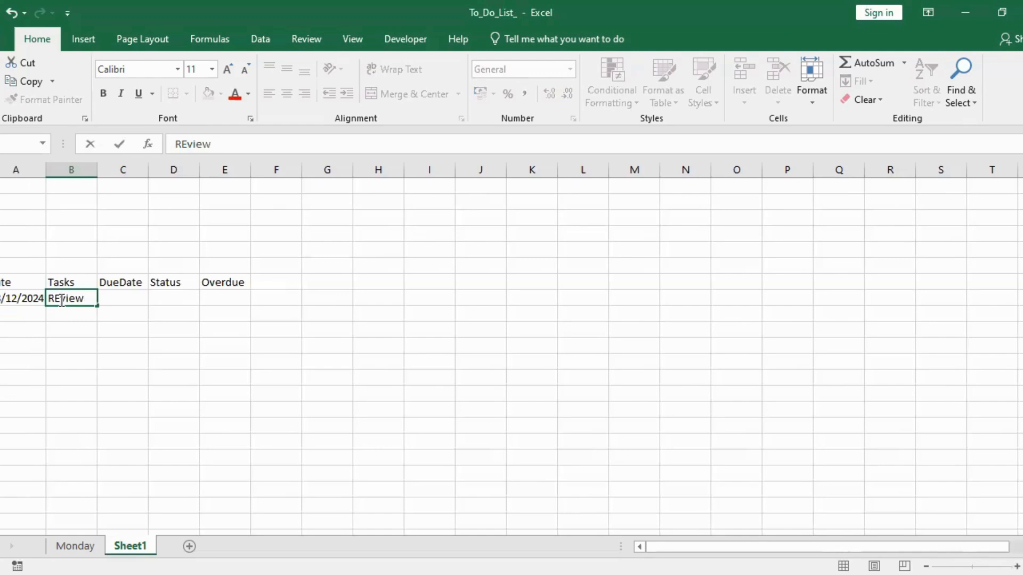
left_click(62, 300)
key("BackSpace")
type("e")
left_click(91, 299)
type("Github")
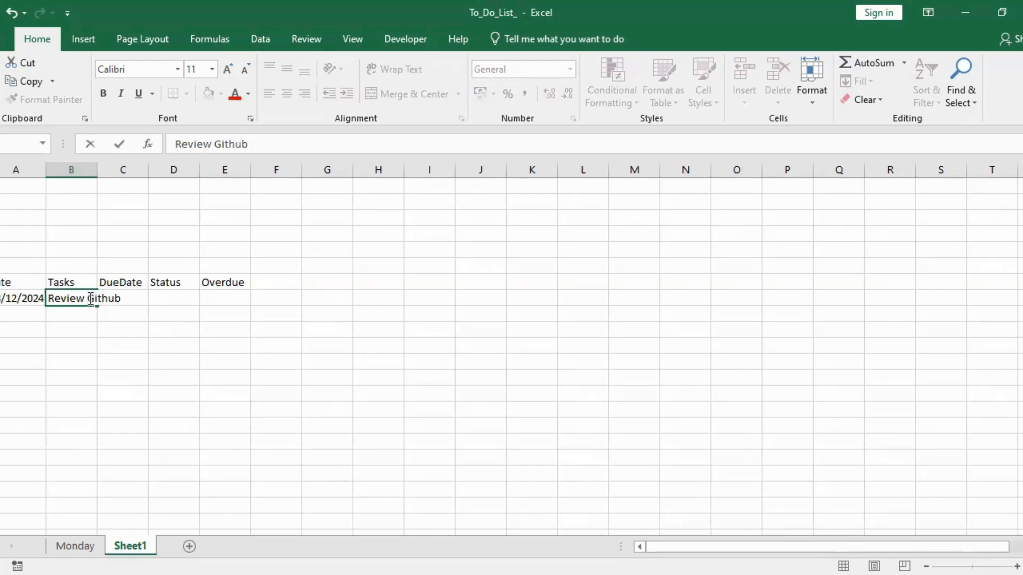
type(" Training ")
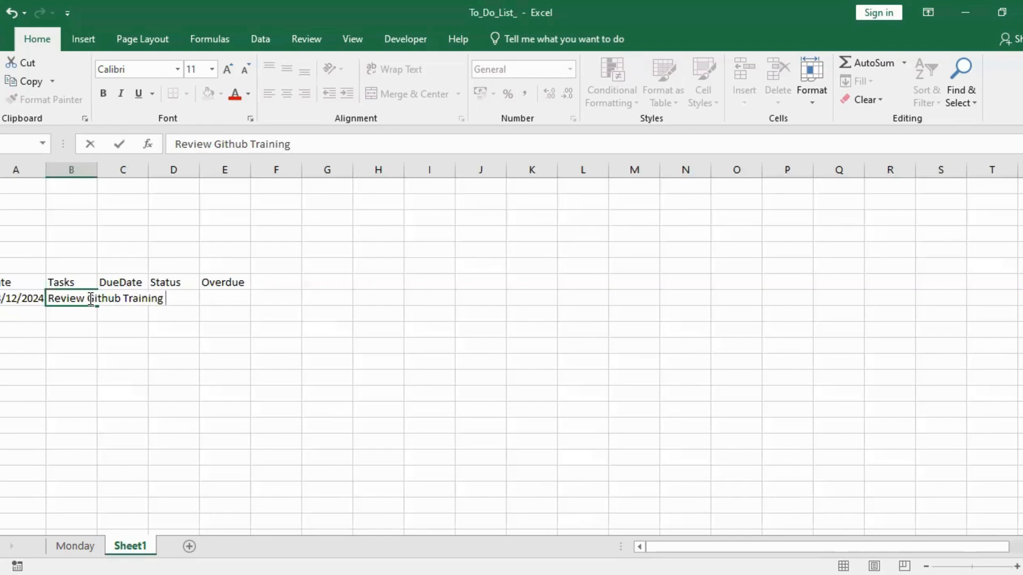
type("MAtera")
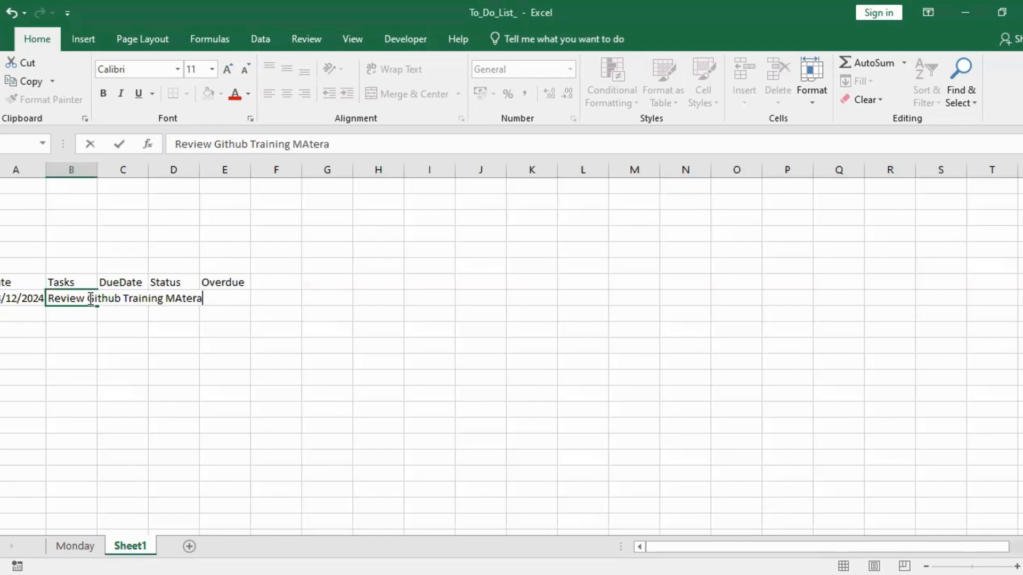
type("il")
key("Return")
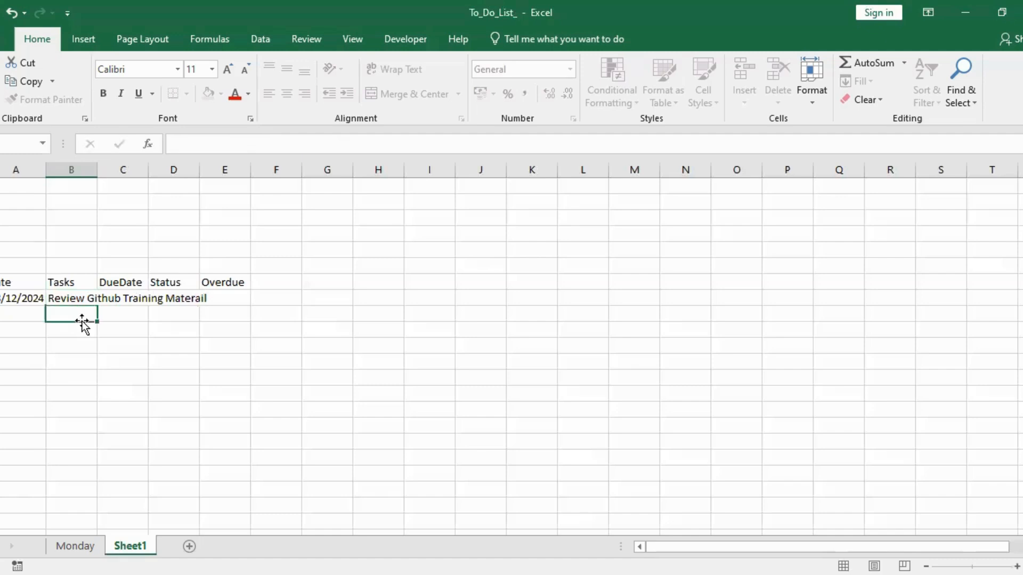
Wrap the text of the task cell and widen column B so it fits on two lines.
left_click(82, 299)
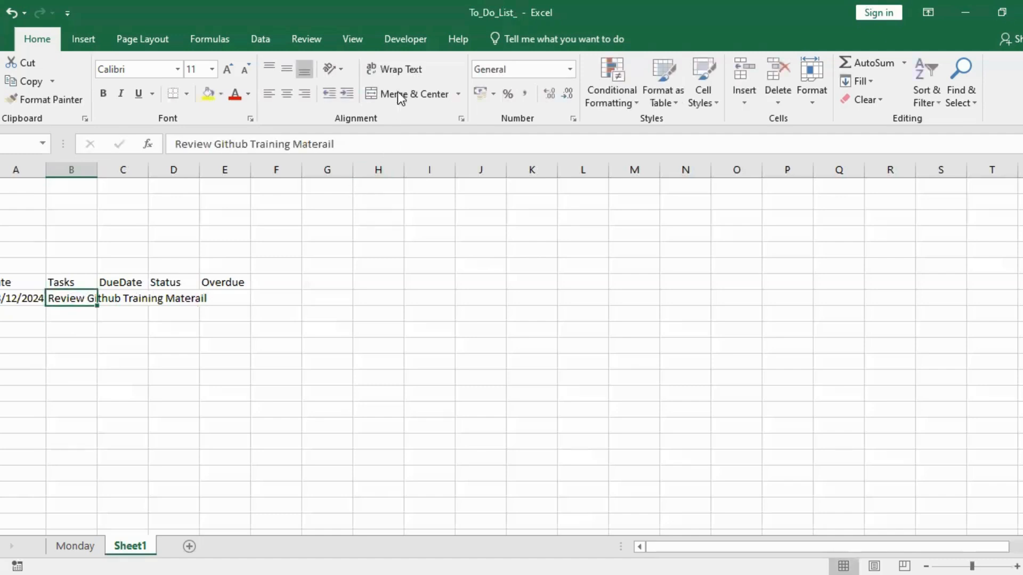
left_click(403, 74)
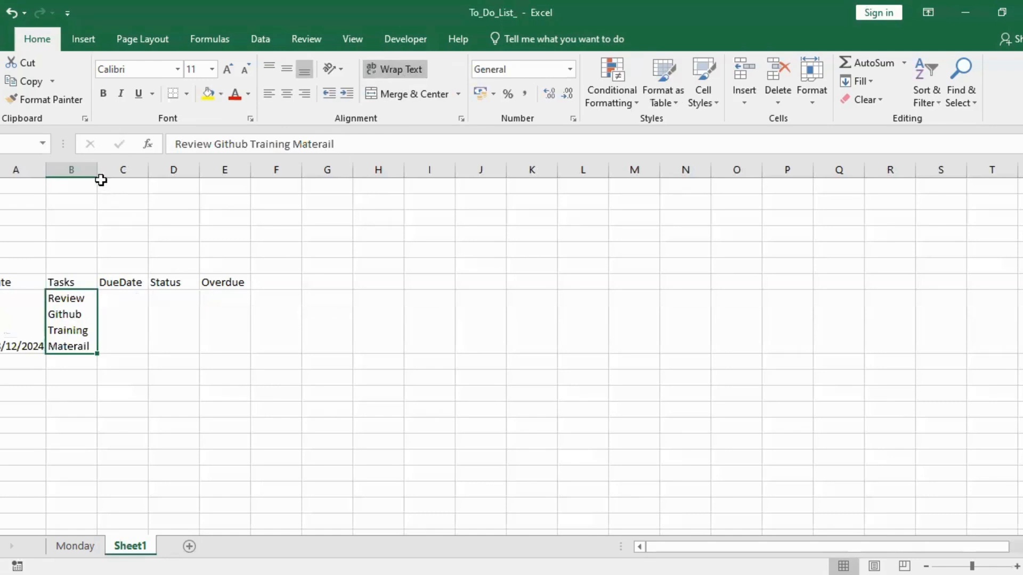
left_click_drag(97, 169, 175, 184)
Enter the due date 03/01/2025 for the task and widen column C.
left_click(207, 340)
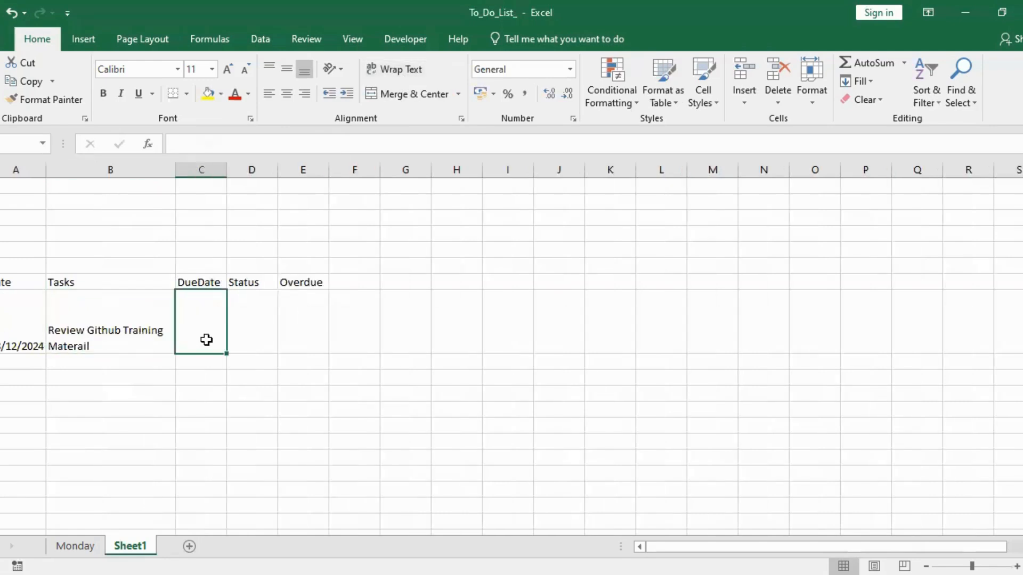
type("03")
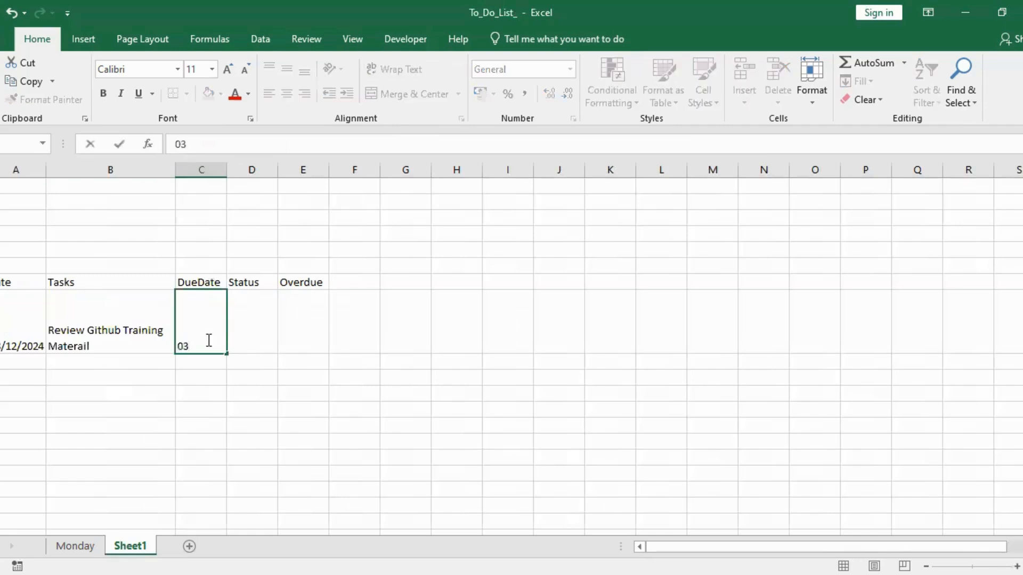
type("/01/2025")
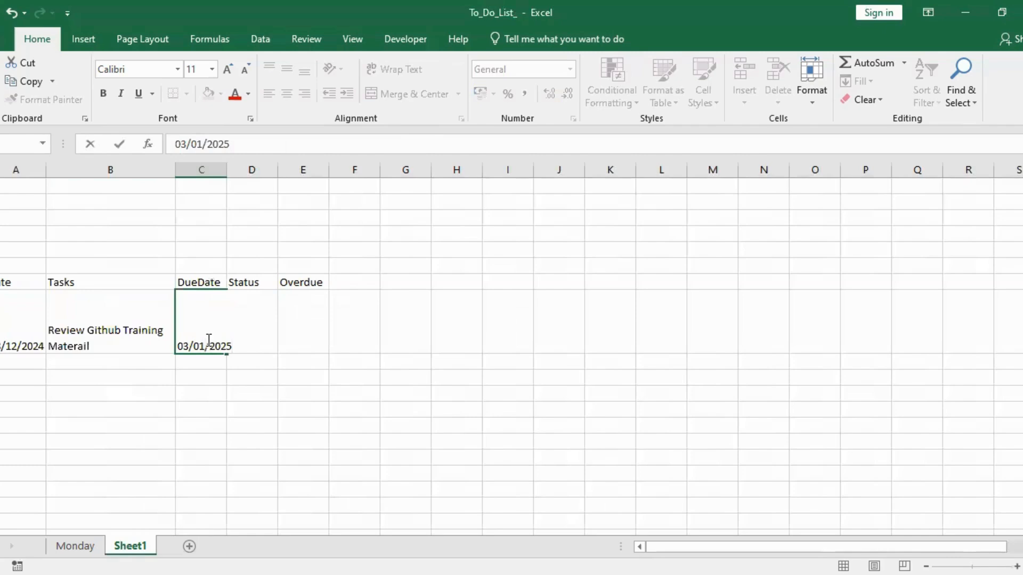
left_click(224, 378)
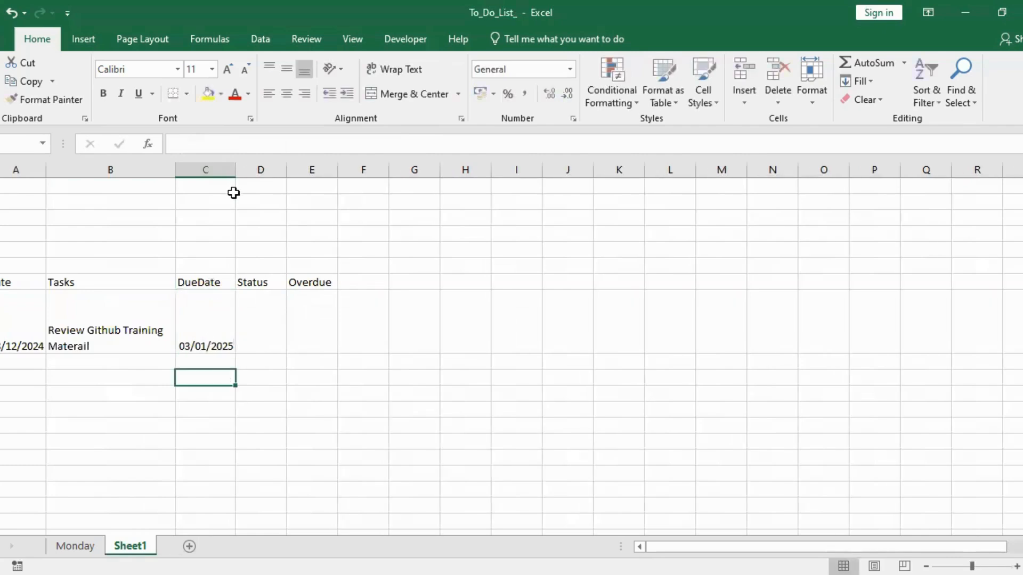
left_click_drag(236, 171, 310, 171)
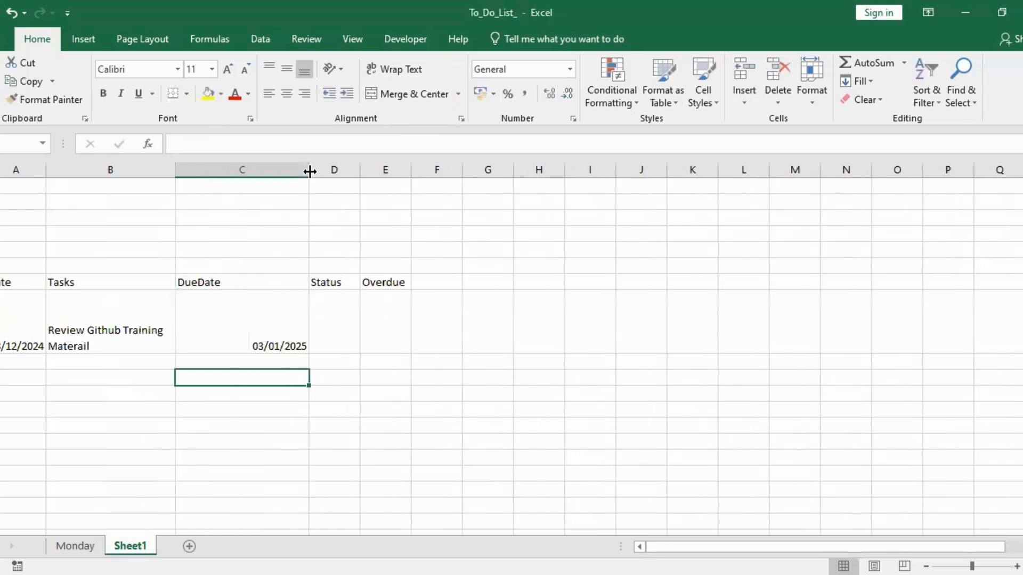
Add list data validation with the source Done,Pending to the task's Status cell, and open the cell's list of choices.
left_click(352, 344)
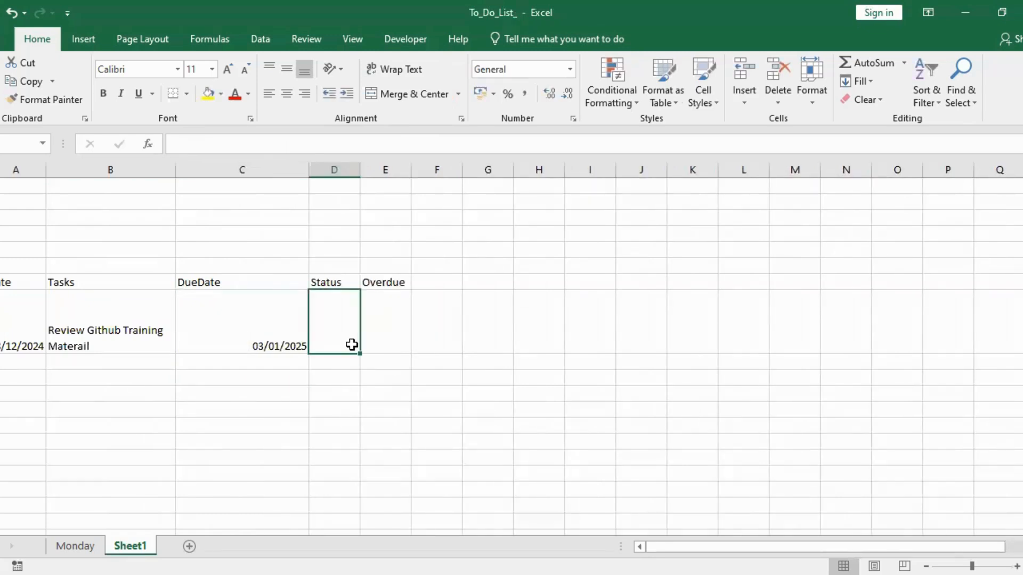
left_click(266, 45)
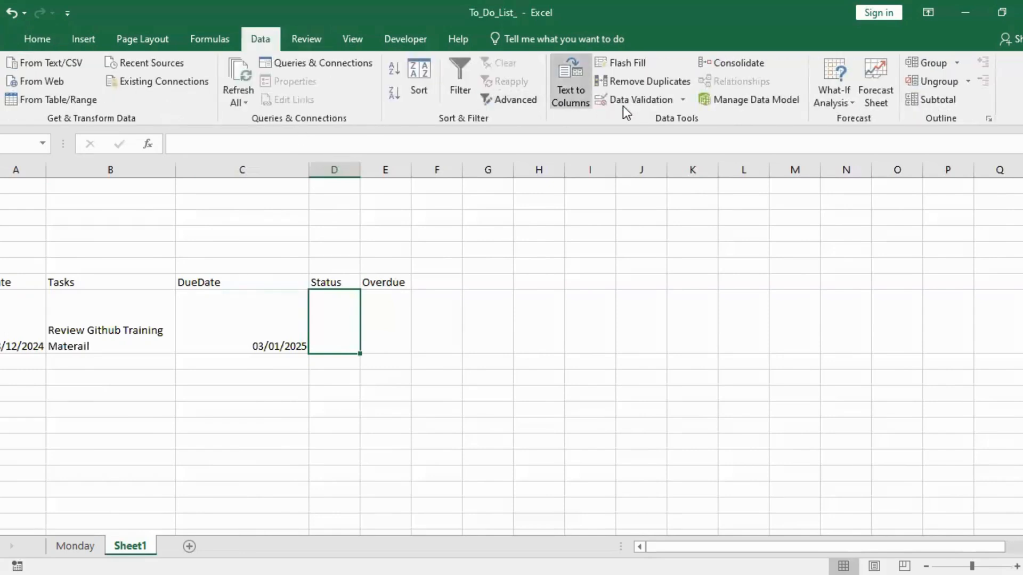
left_click(656, 99)
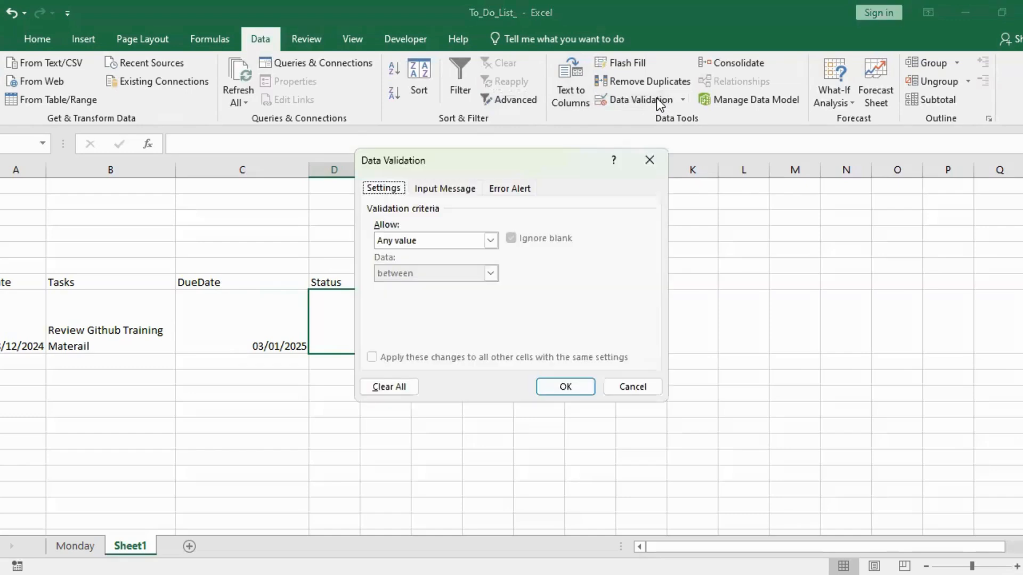
left_click(490, 241)
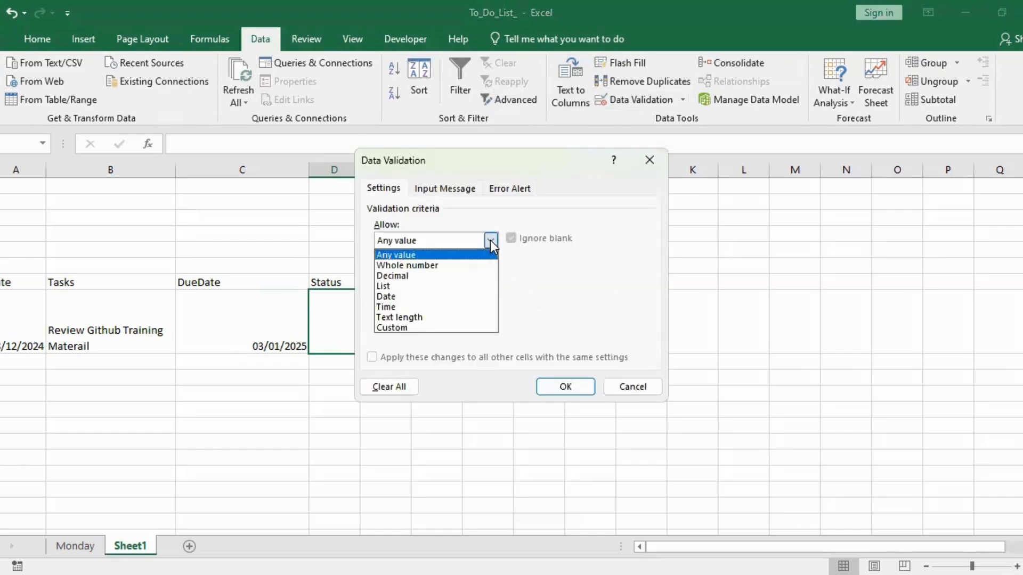
left_click(443, 286)
left_click(445, 306)
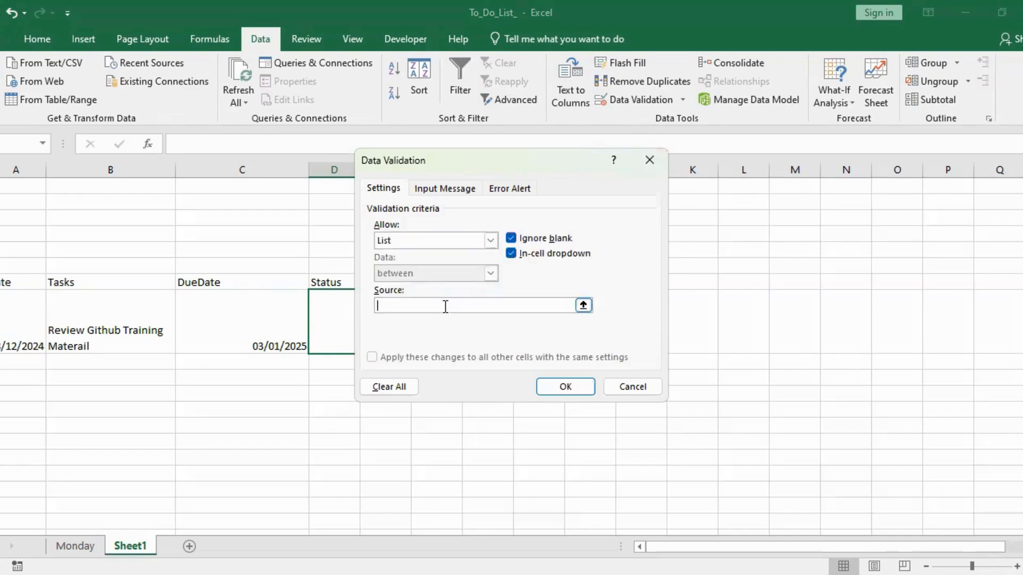
left_click(583, 305)
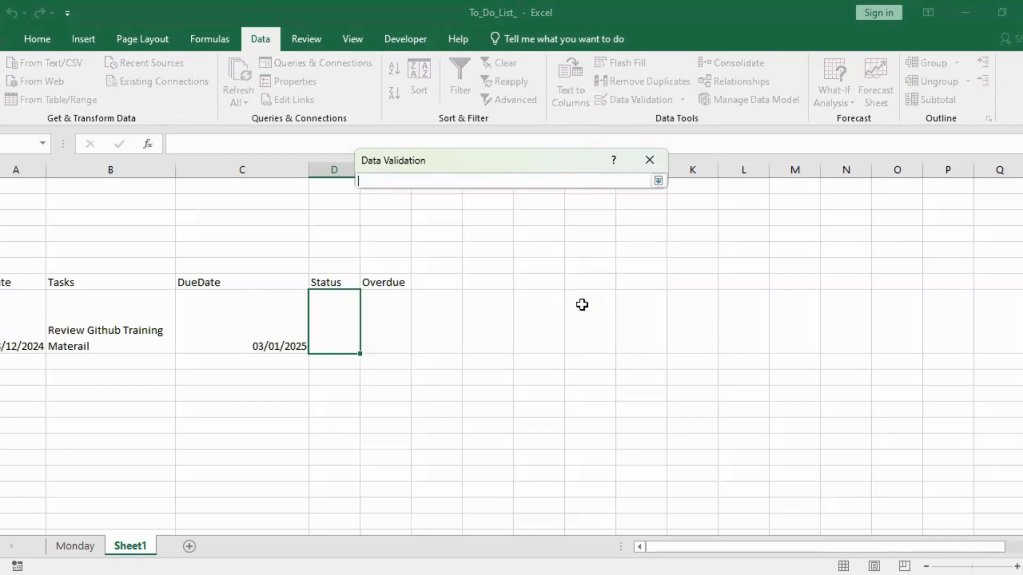
type("Done,Pending")
key("Return")
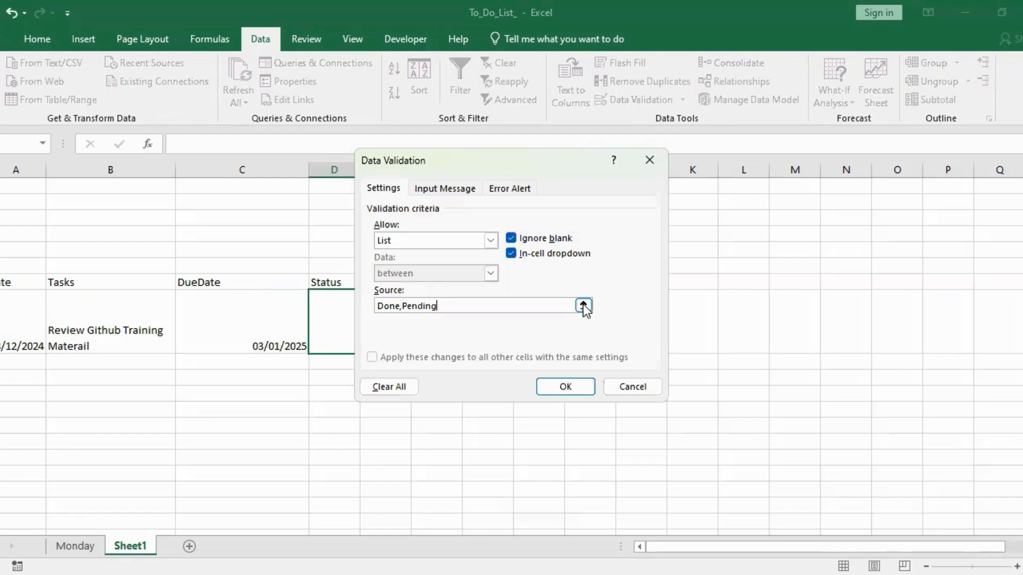
left_click(575, 386)
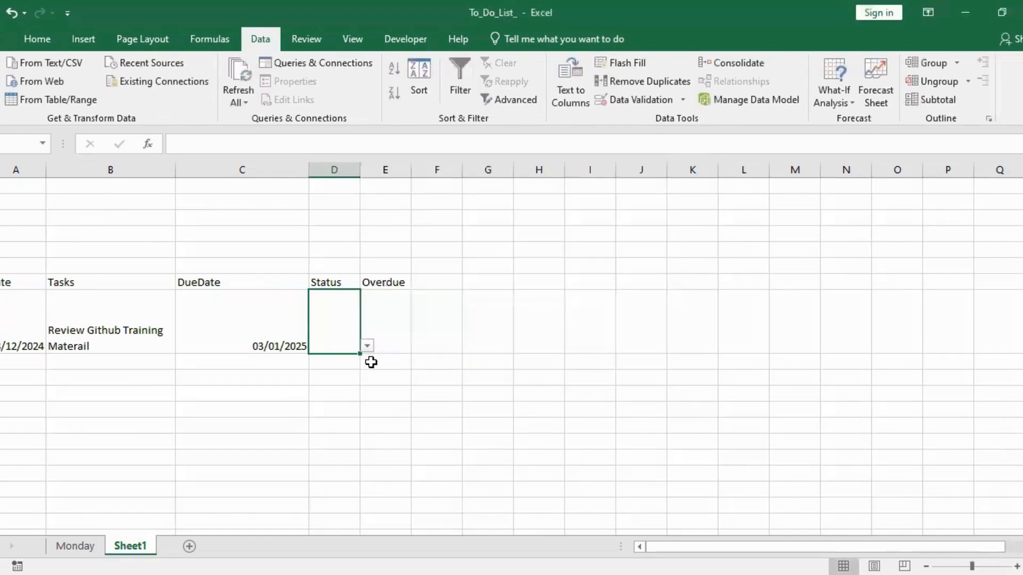
left_click(368, 347)
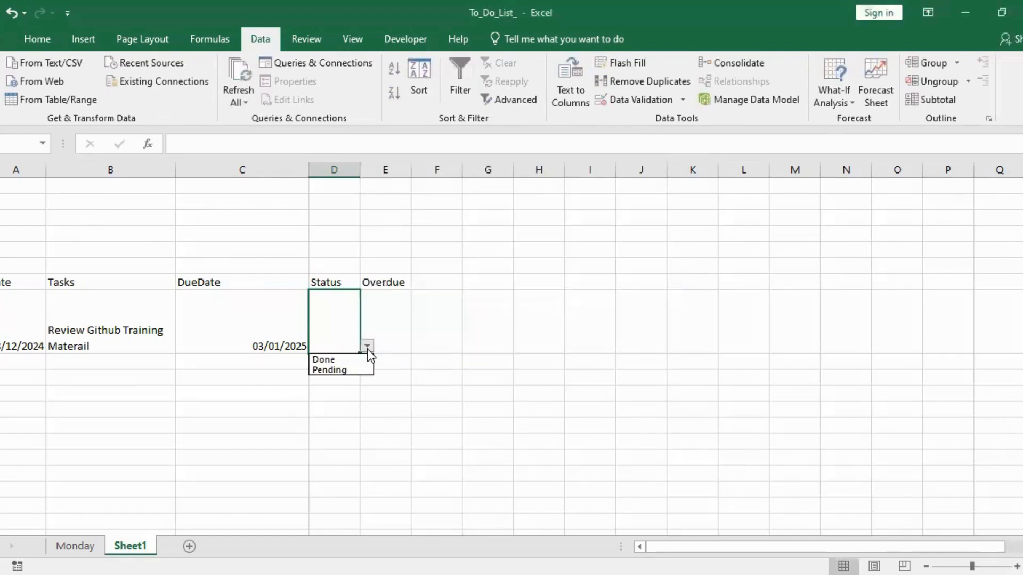
Widen the Status column.
left_click(358, 169)
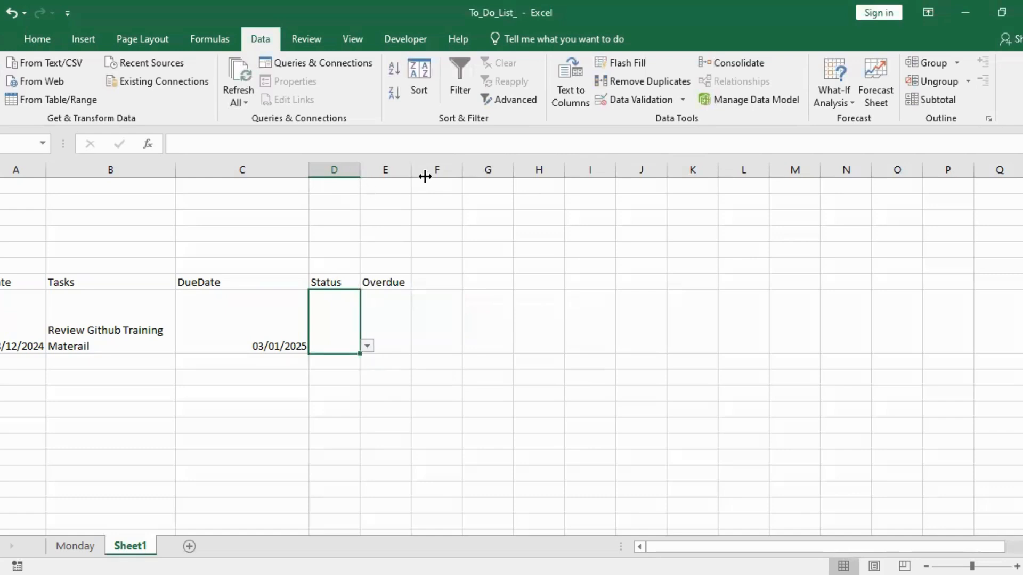
left_click_drag(424, 176, 426, 176)
left_click(460, 305)
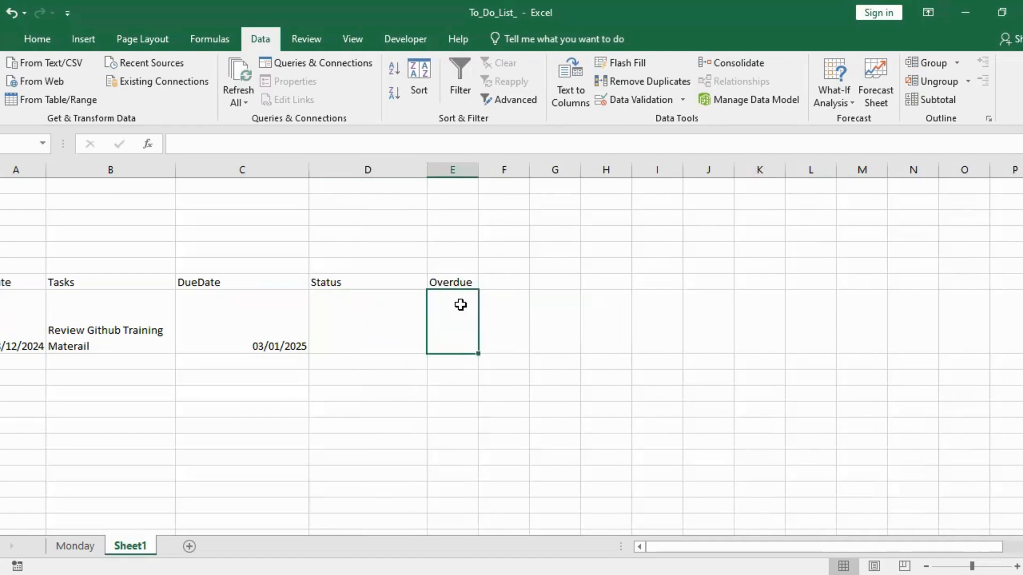
type("if")
key("BackSpace")
key("BackSpace")
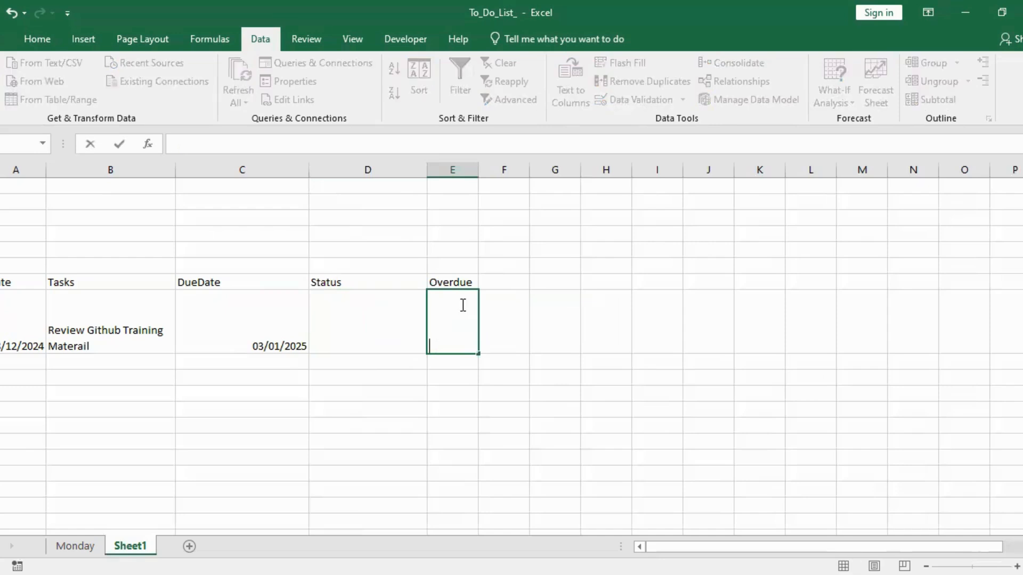
type("IF")
left_click(265, 322)
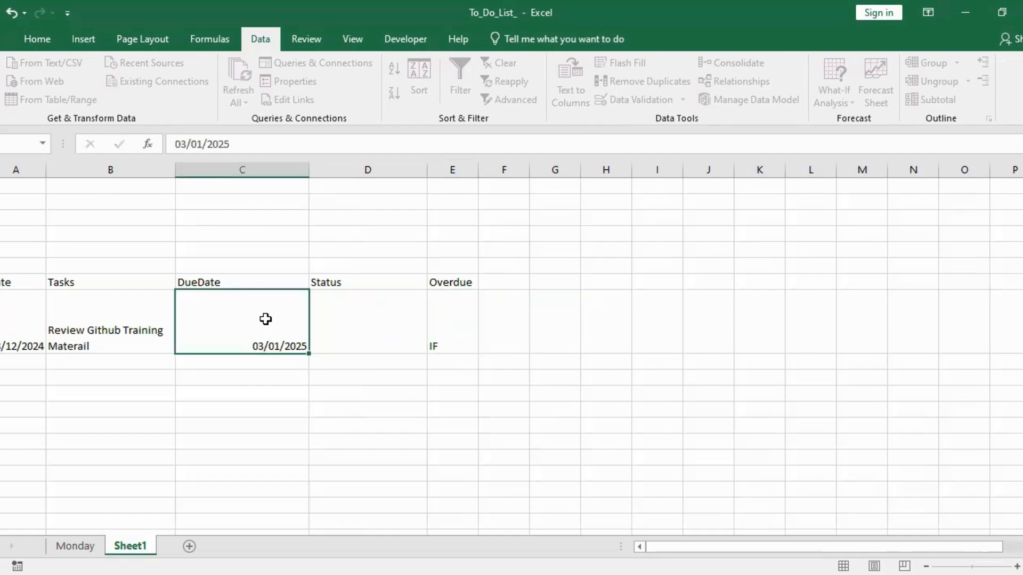
Enter the formula =IF(C8<TODAY(),"") in the task's Overdue cell and accept the proposed correction.
left_click(452, 349)
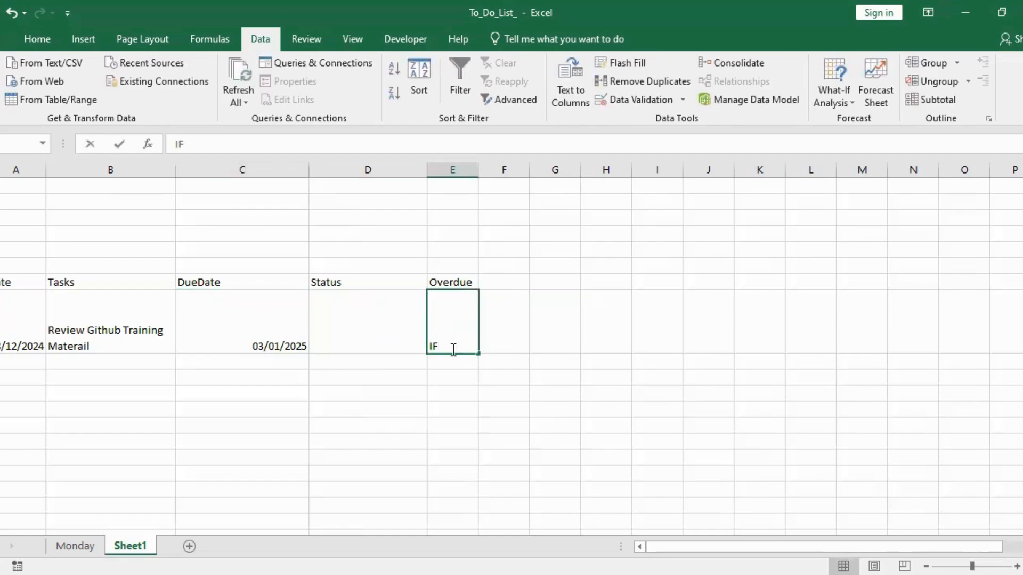
double_click(452, 349)
type("=")
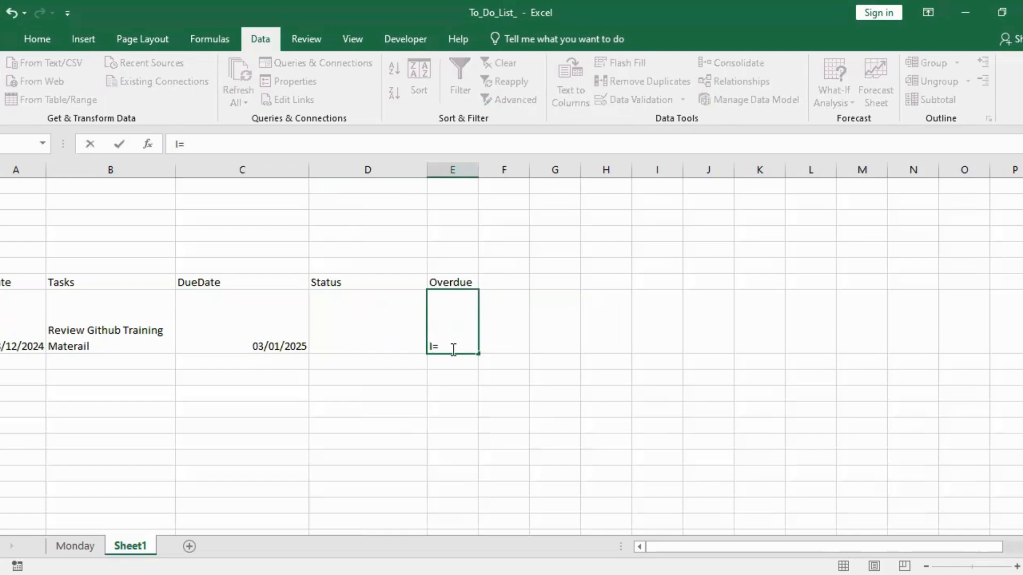
key("BackSpace")
type("=IF")
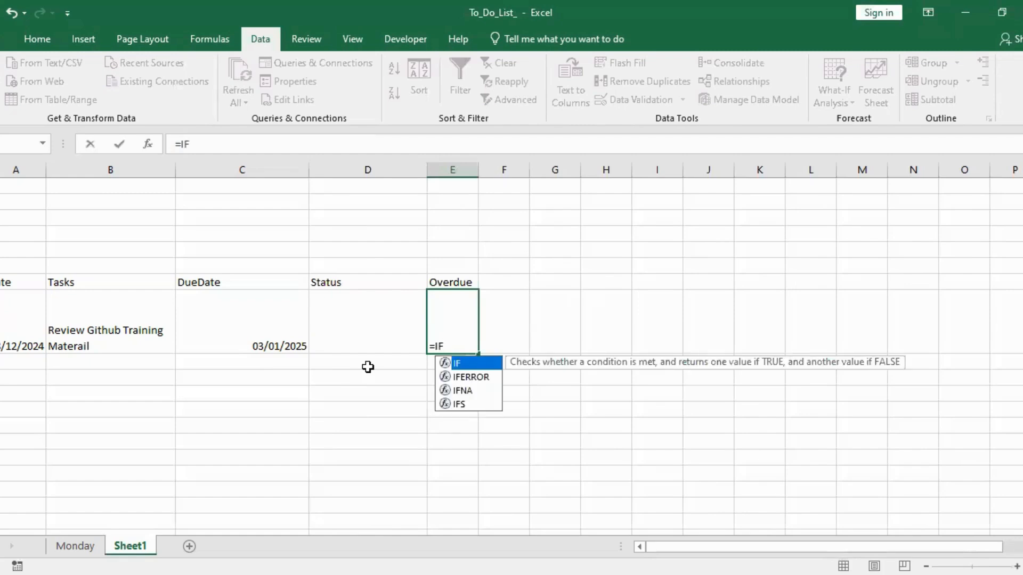
double_click(461, 365)
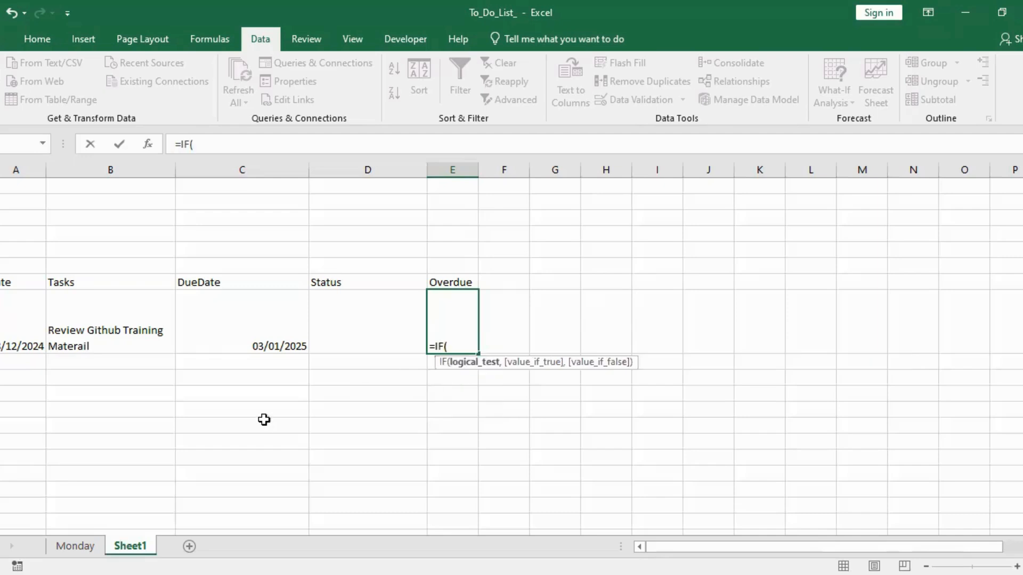
left_click(276, 339)
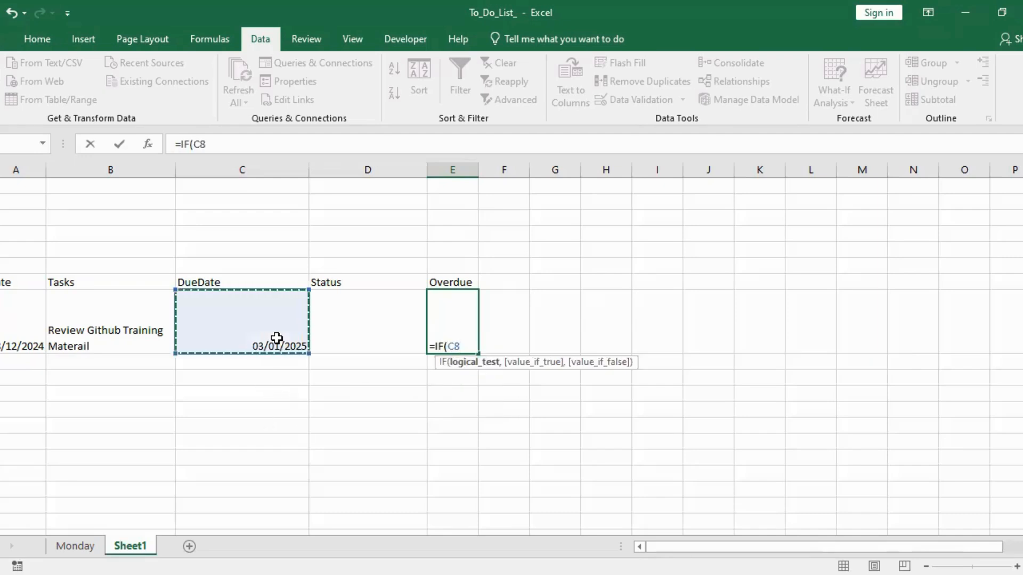
type("<")
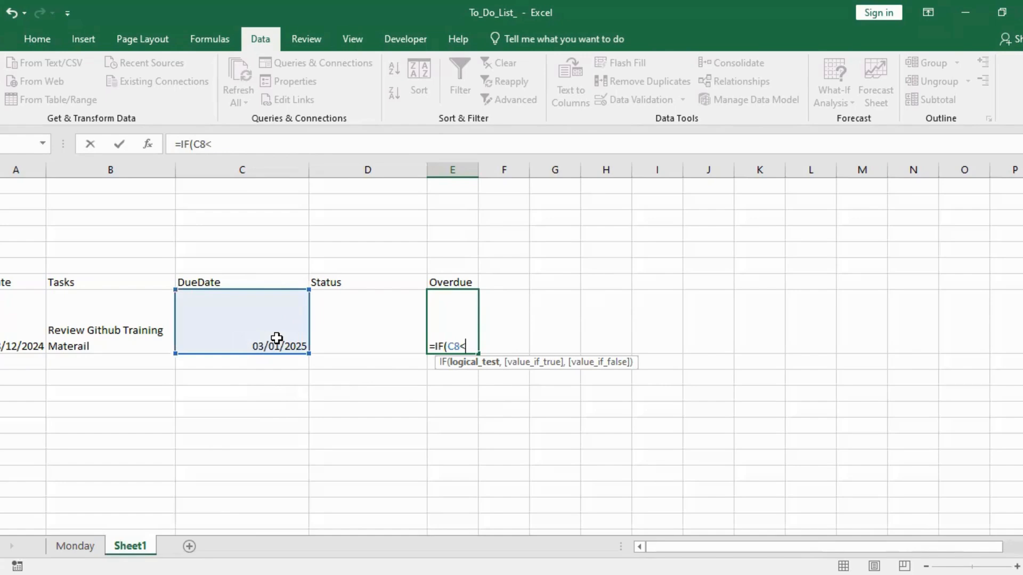
type("Today")
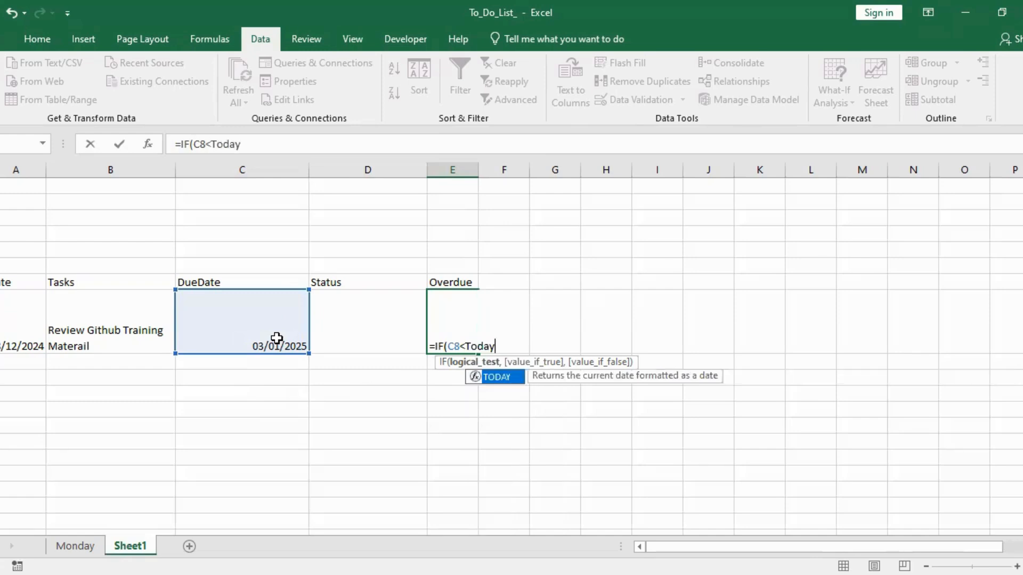
type("()")
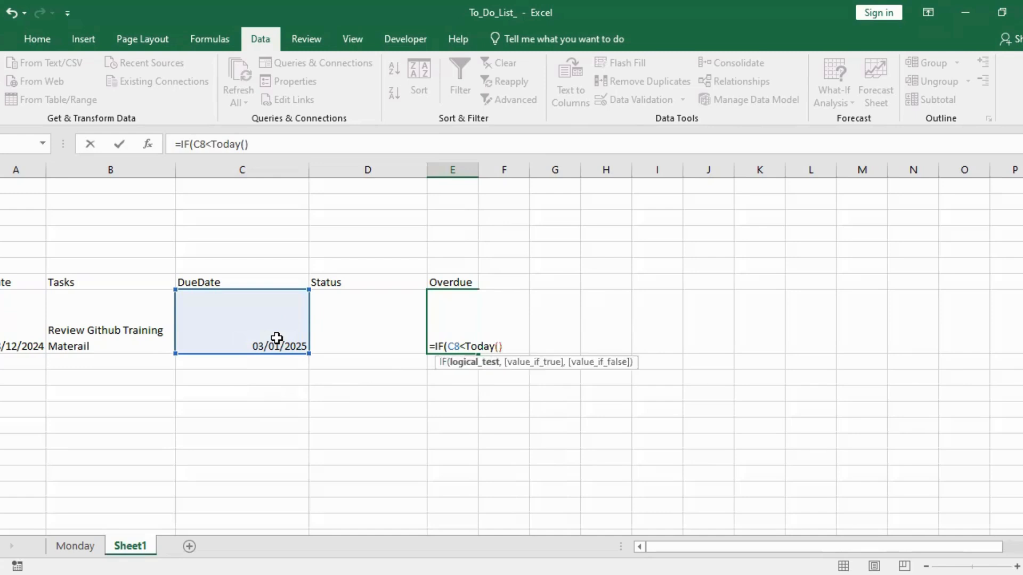
type(",")
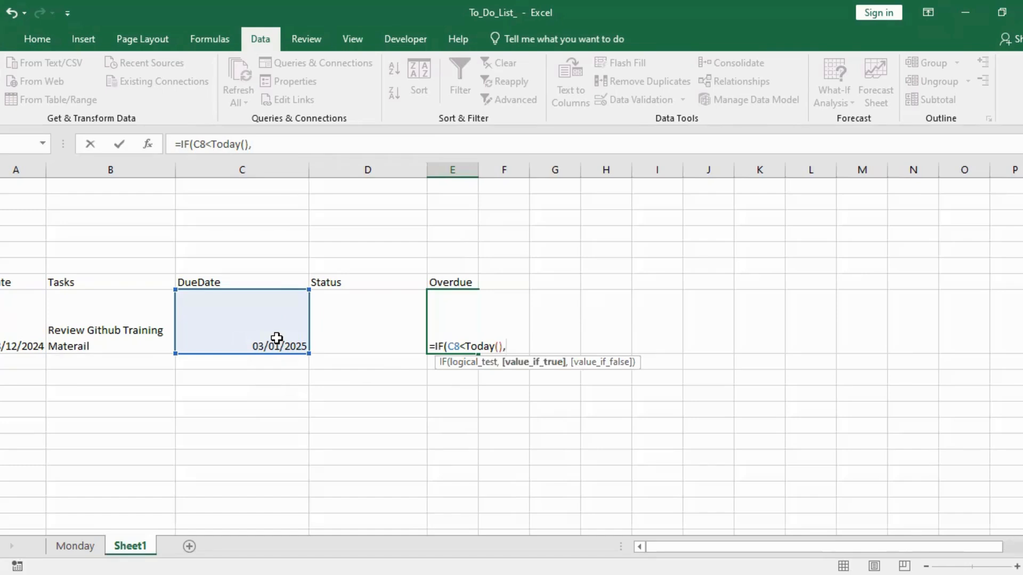
type("\"\"")
key("Return")
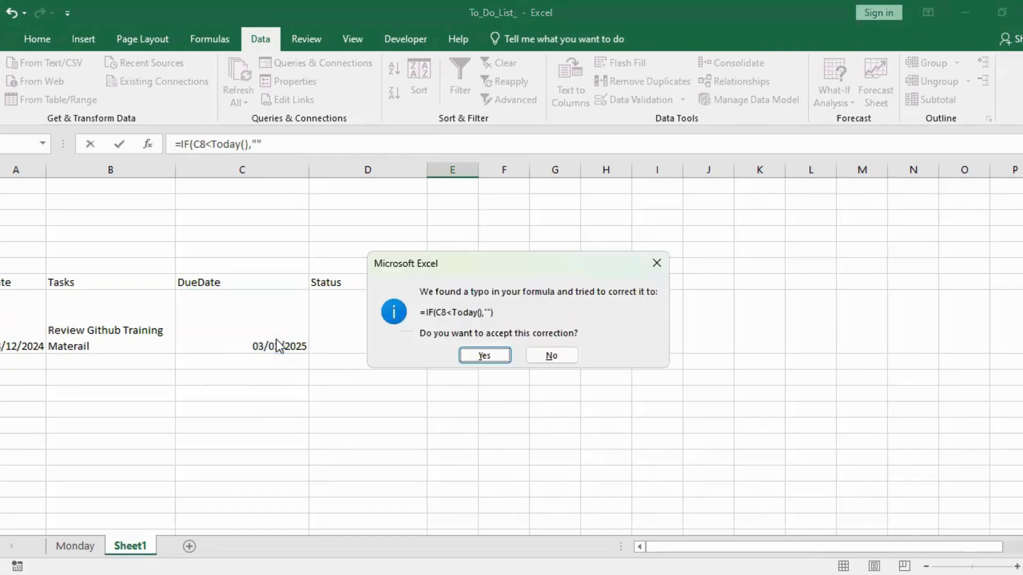
left_click(504, 357)
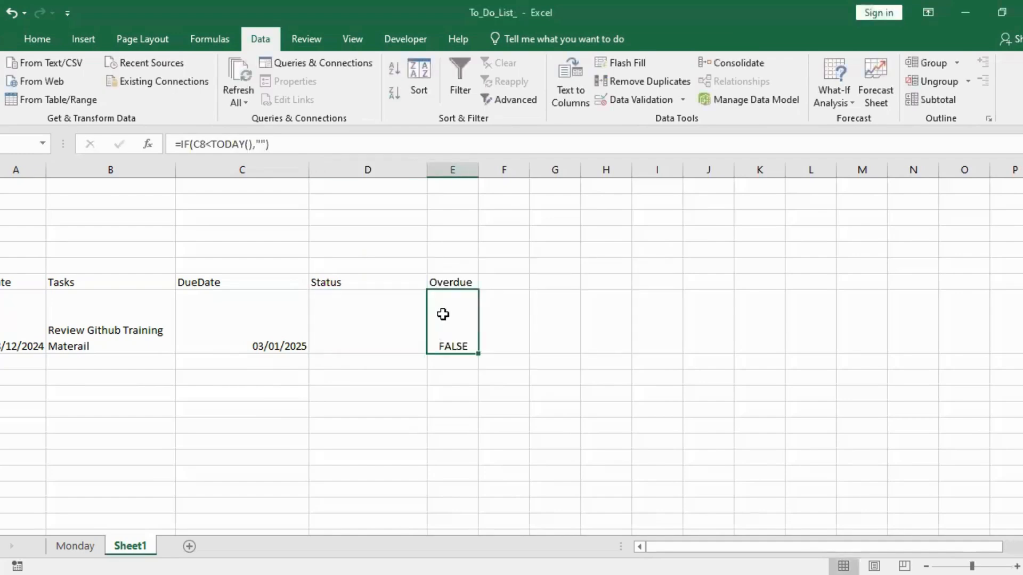
Extend the Overdue cell's IF formula so it returns "Overdue" when true and "No" when false.
left_click(265, 144)
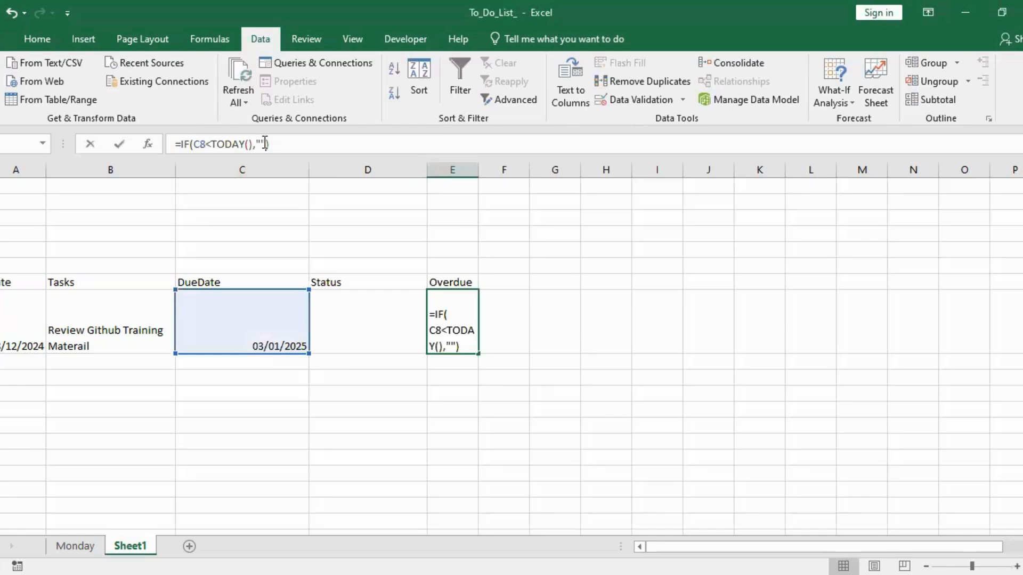
key("BackSpace")
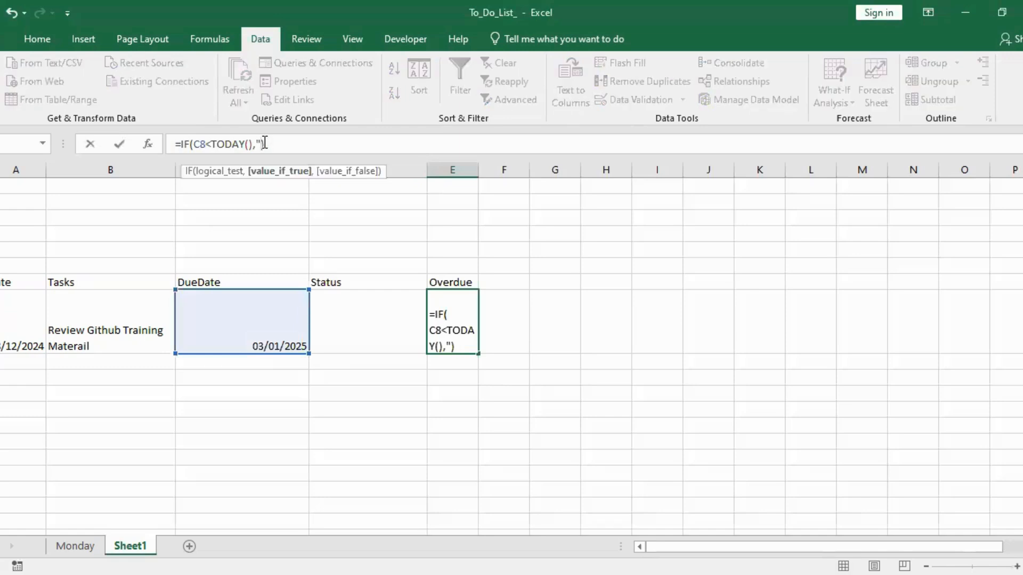
type("Overdue")
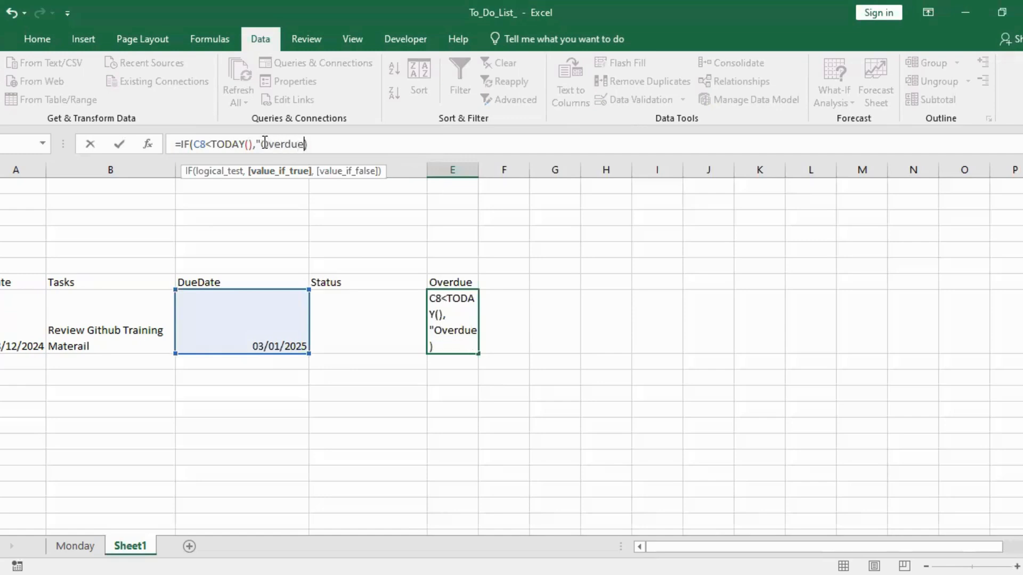
type("\",")
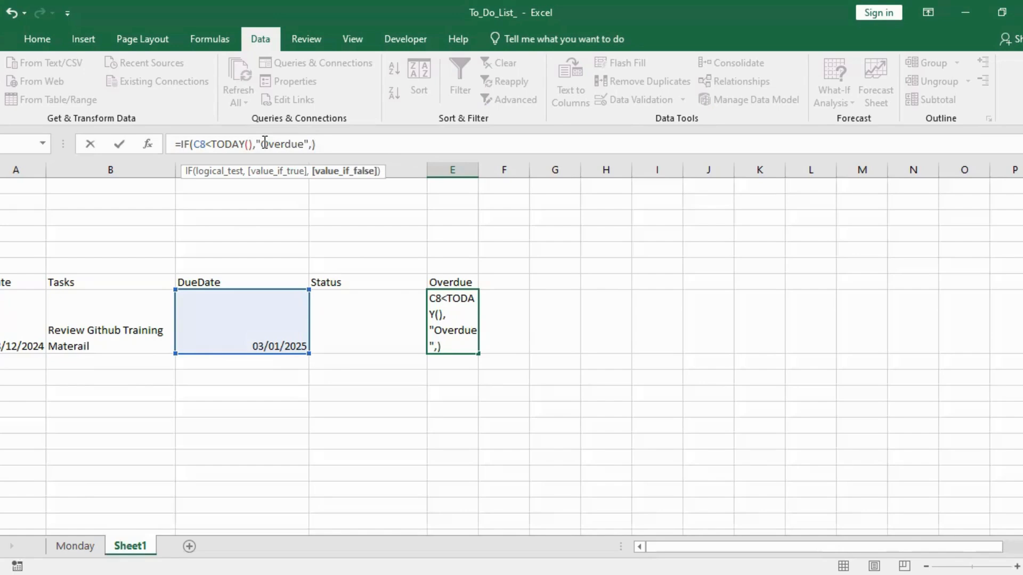
type("\"No\")")
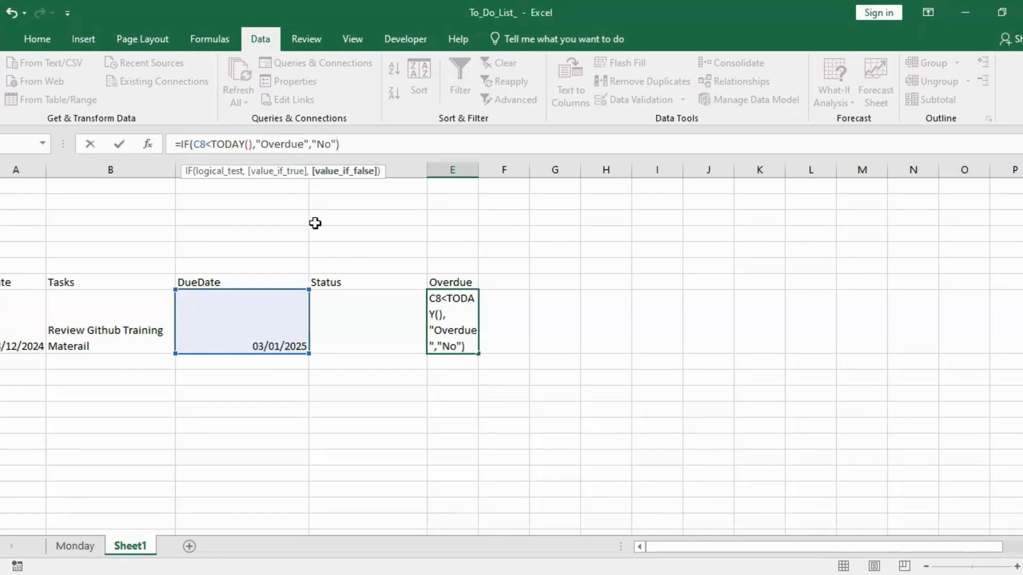
key("Return")
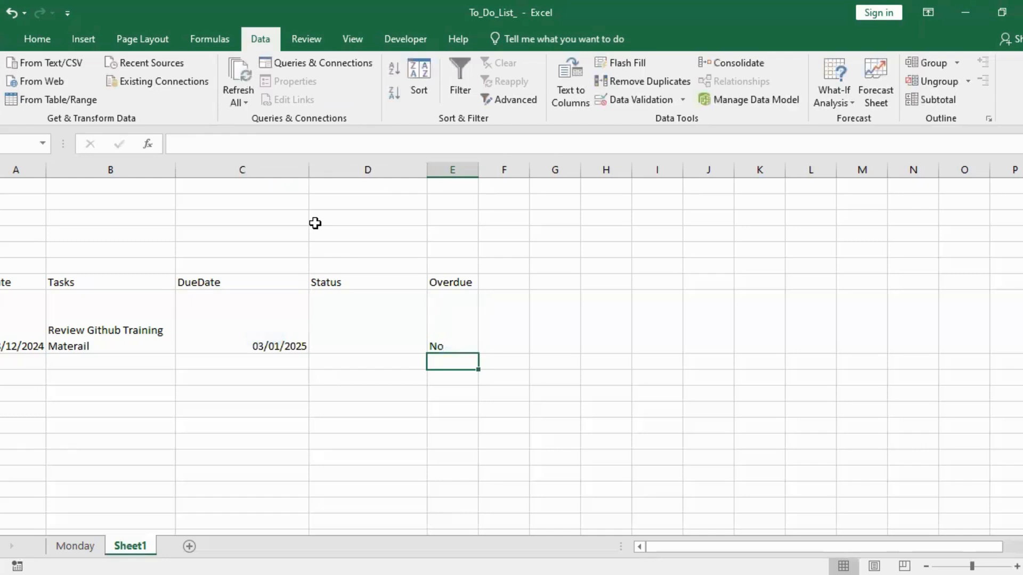
Begin the second task's date with 28 in the cell below the first date.
left_click(32, 358)
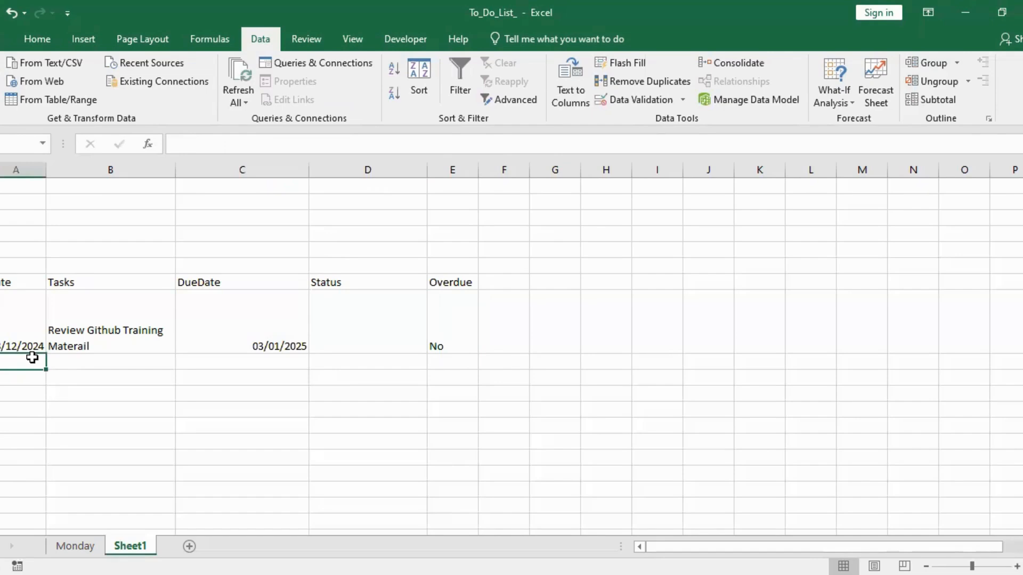
type("28")
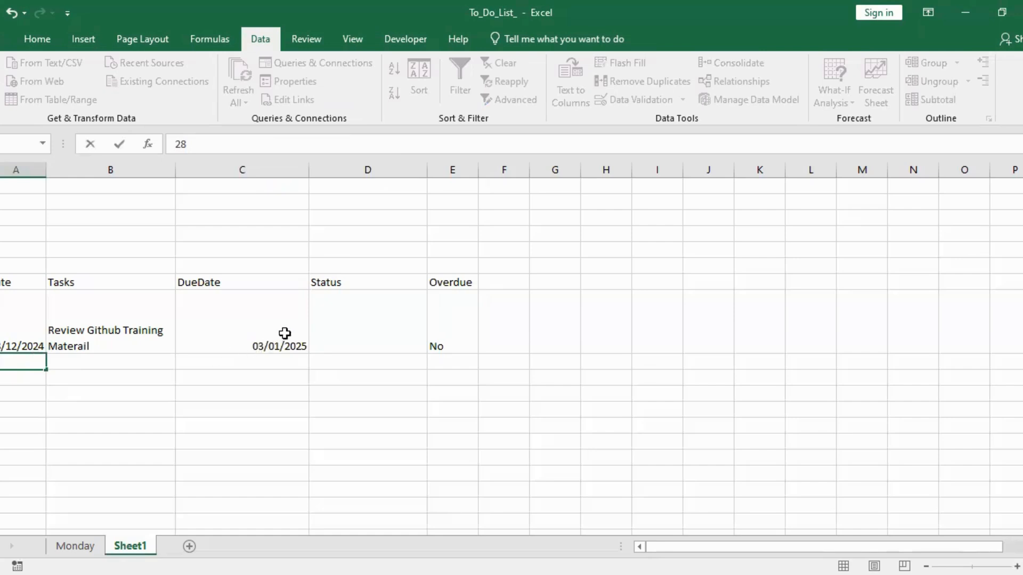
Copy the first Status cell with its drop-down list down the column through D17.
left_click(341, 326)
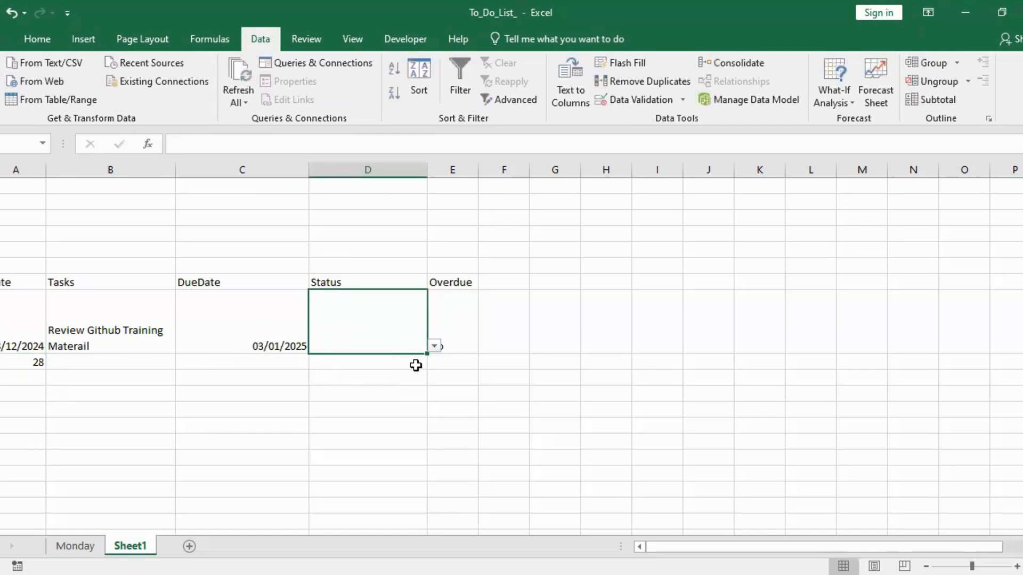
left_click_drag(426, 353, 404, 494)
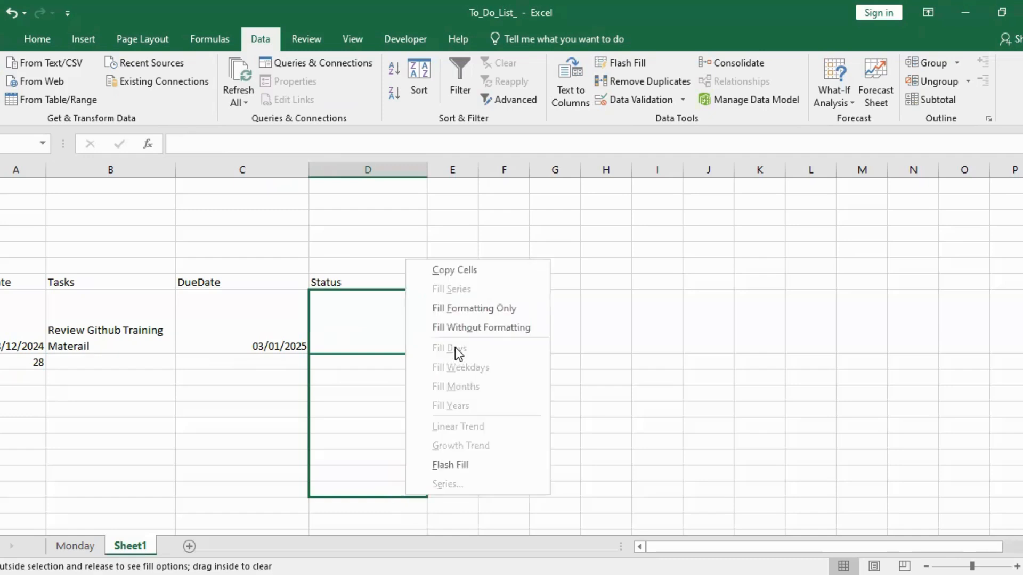
left_click(462, 272)
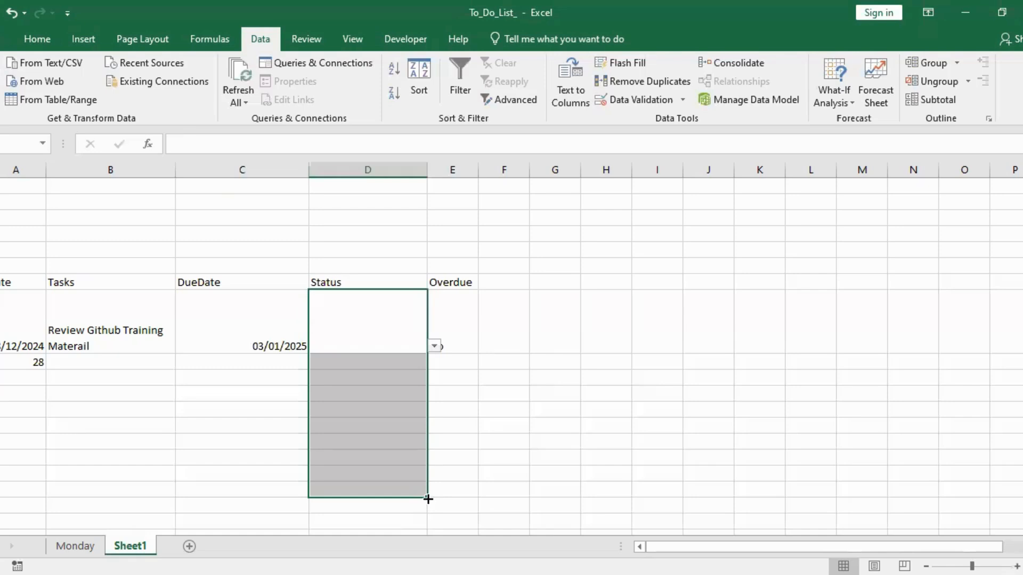
Fill the Overdue formula from E8 down through E18.
left_click(465, 326)
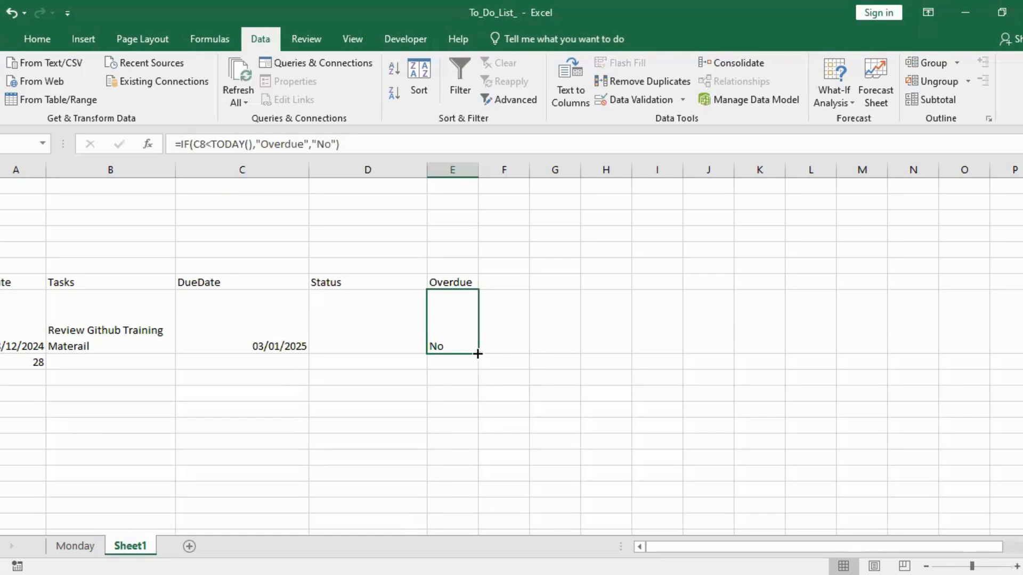
left_click_drag(478, 353, 481, 506)
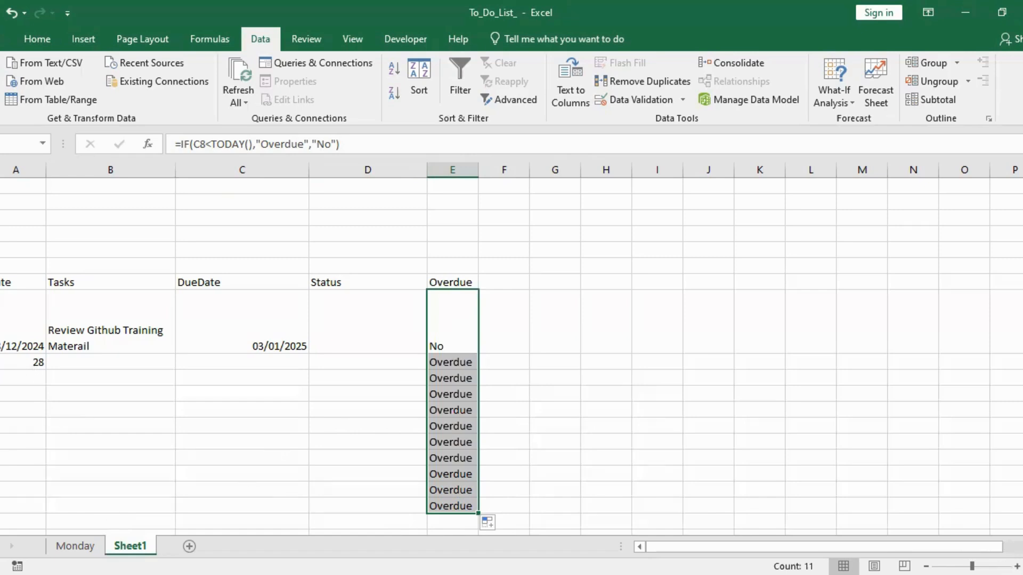
left_click(0, 506)
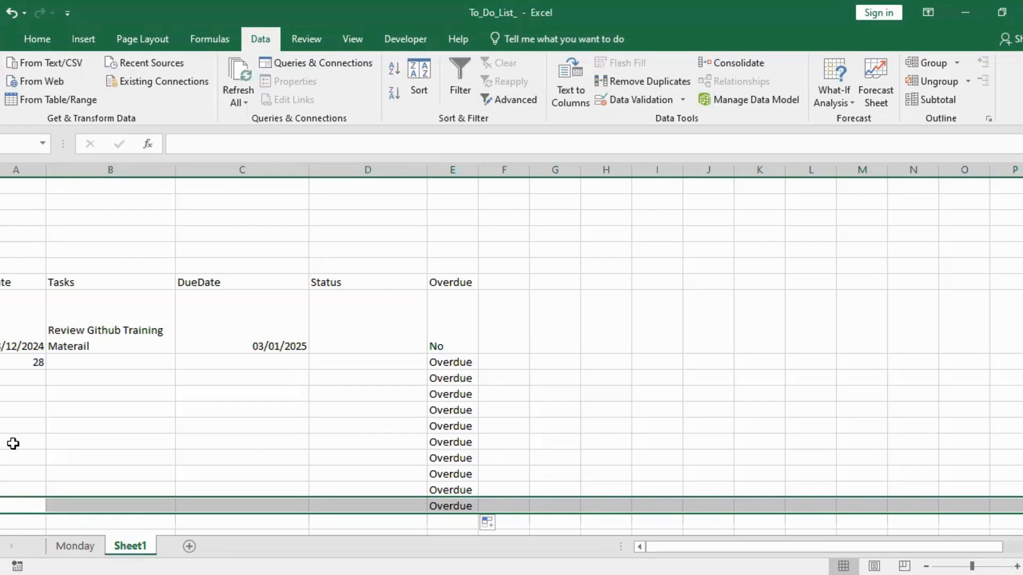
Complete the second task's date as 28/12/2024.
double_click(42, 363)
type("/")
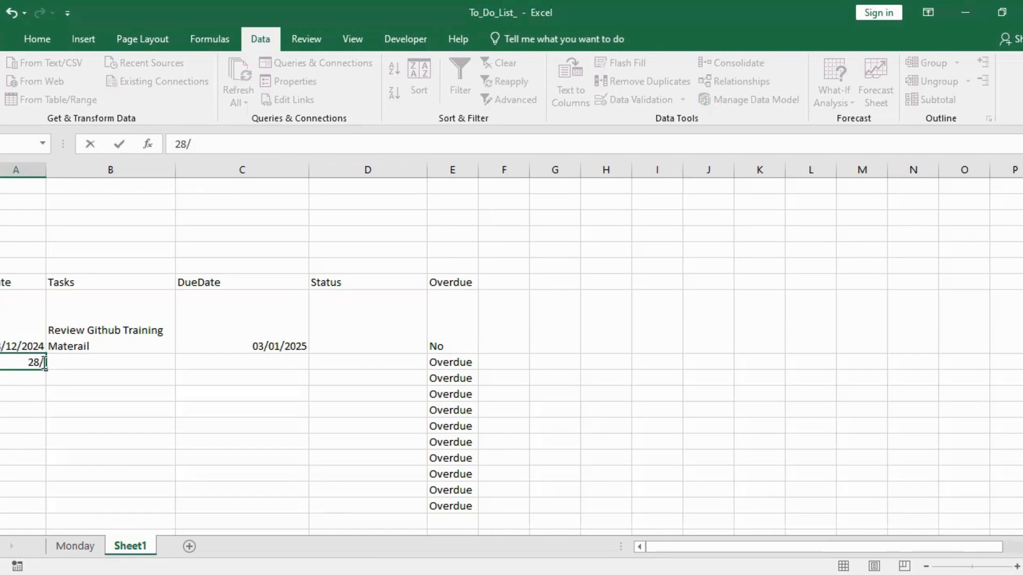
type("12/2024")
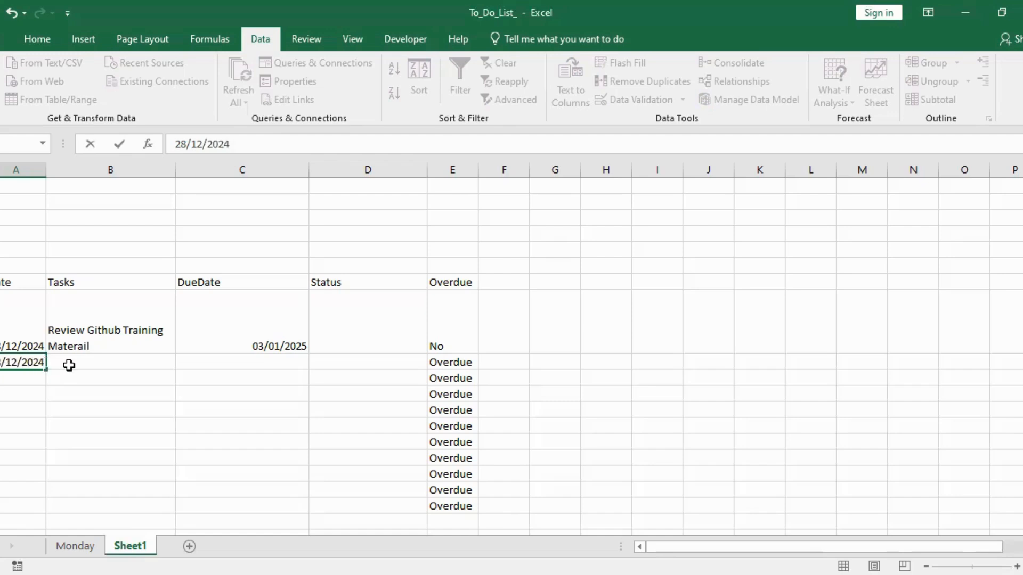
Enter the task "Prepare My Training Slides" in the second row of the Tasks column.
left_click(69, 365)
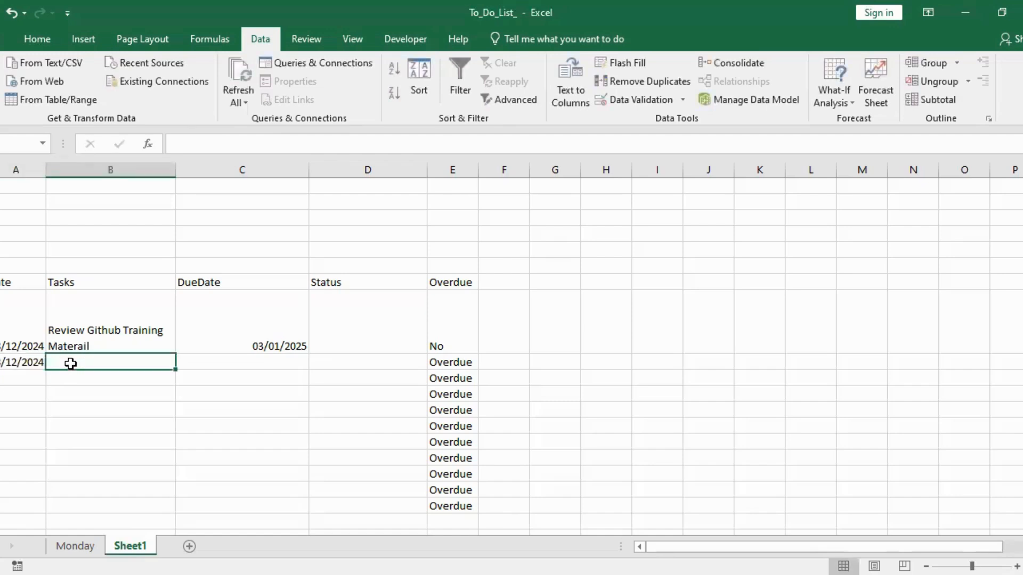
type("Prepare")
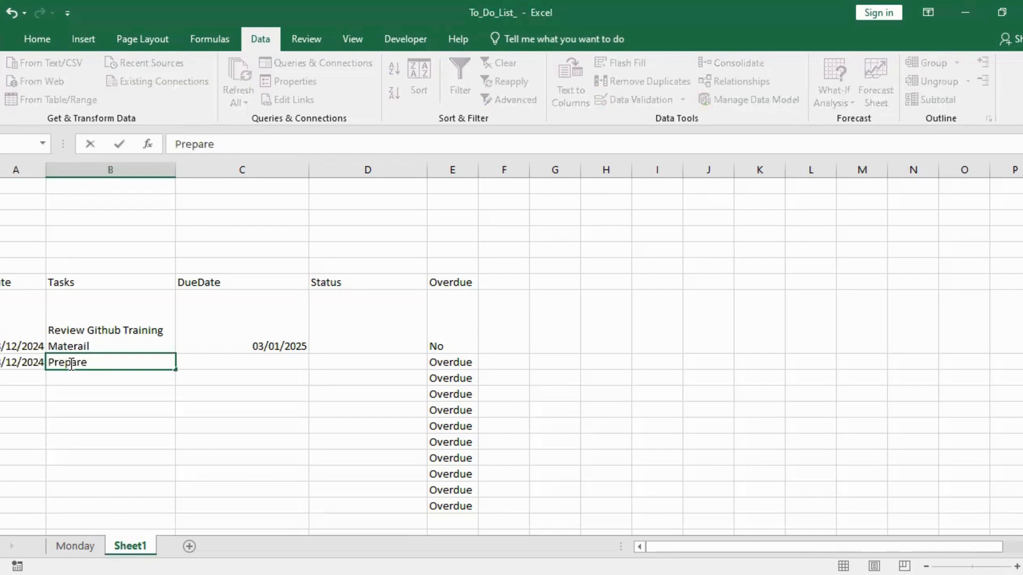
type(" My Training")
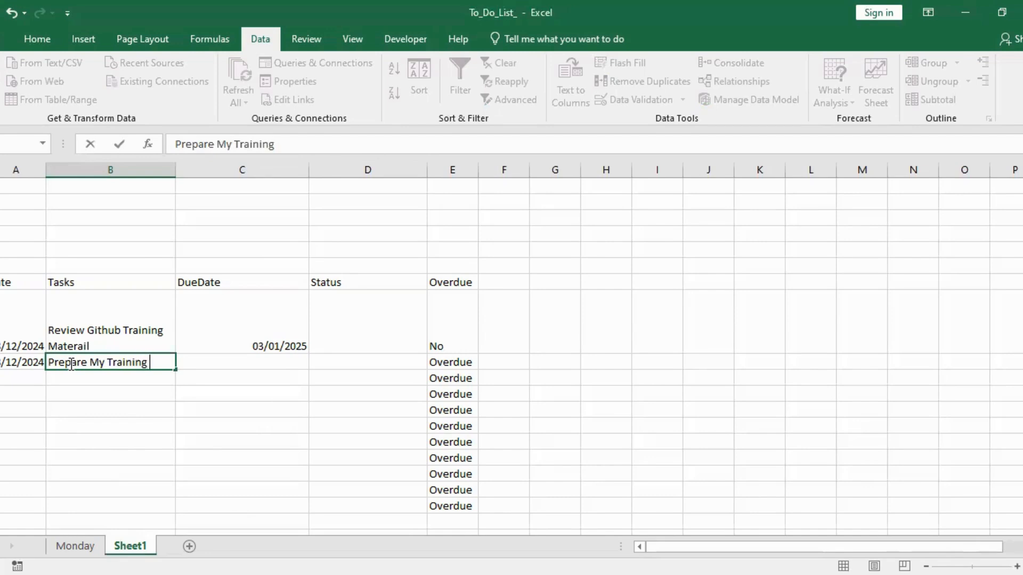
type(" Slides")
left_click(104, 383)
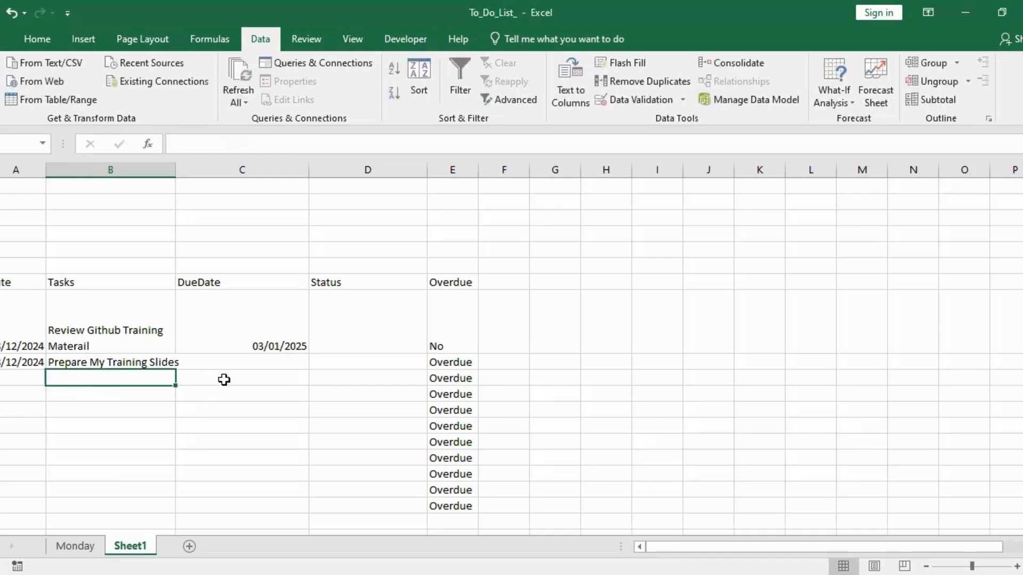
Enter 04/01/2025 as the due date of the "Prepare My Training Slides" task.
left_click(248, 362)
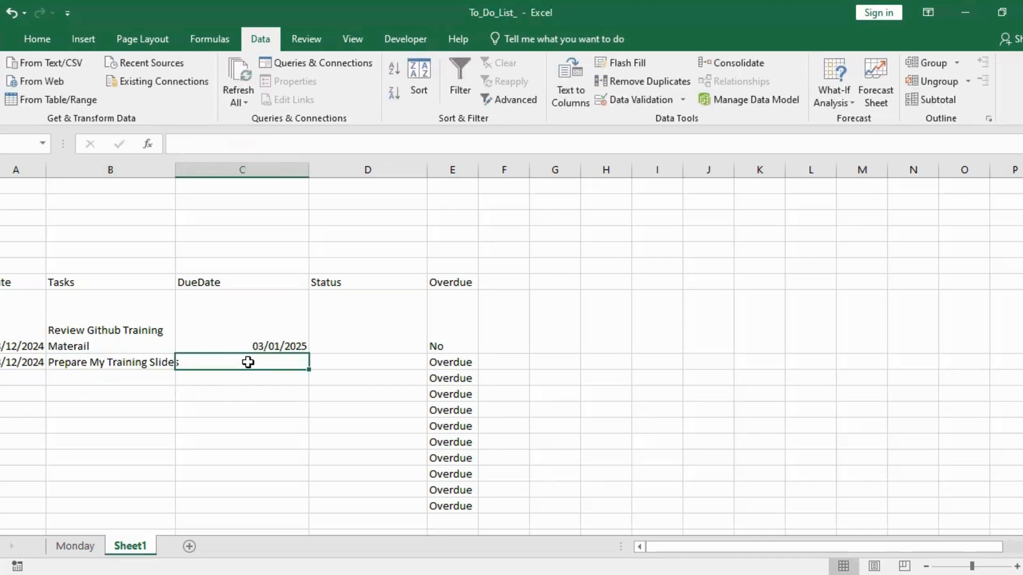
type("0")
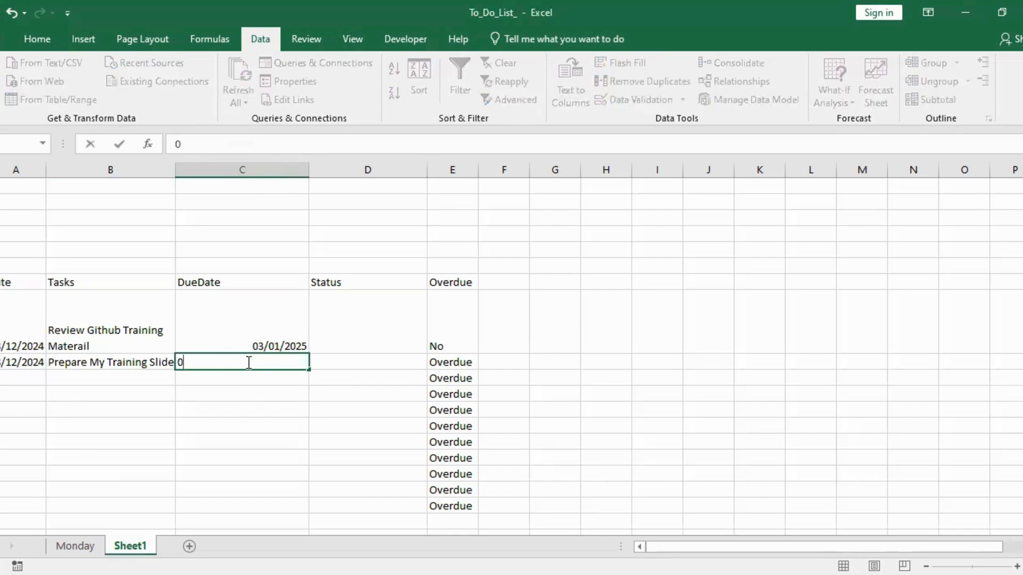
type("4")
key("BackSpace")
type("4/01/2025")
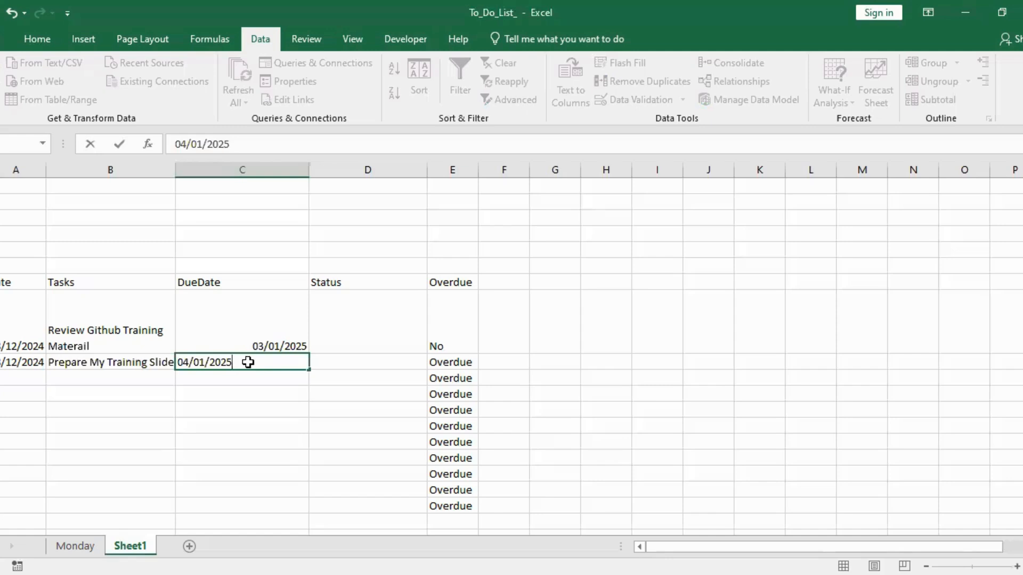
key("Return")
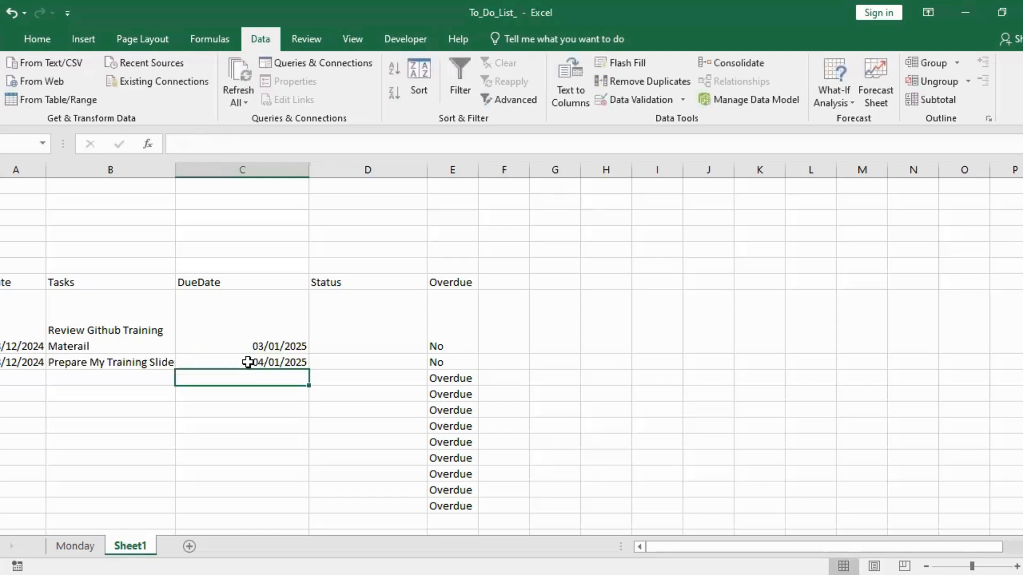
Enter 28/12/2024 as the date in the third row of the to-do list.
left_click(36, 381)
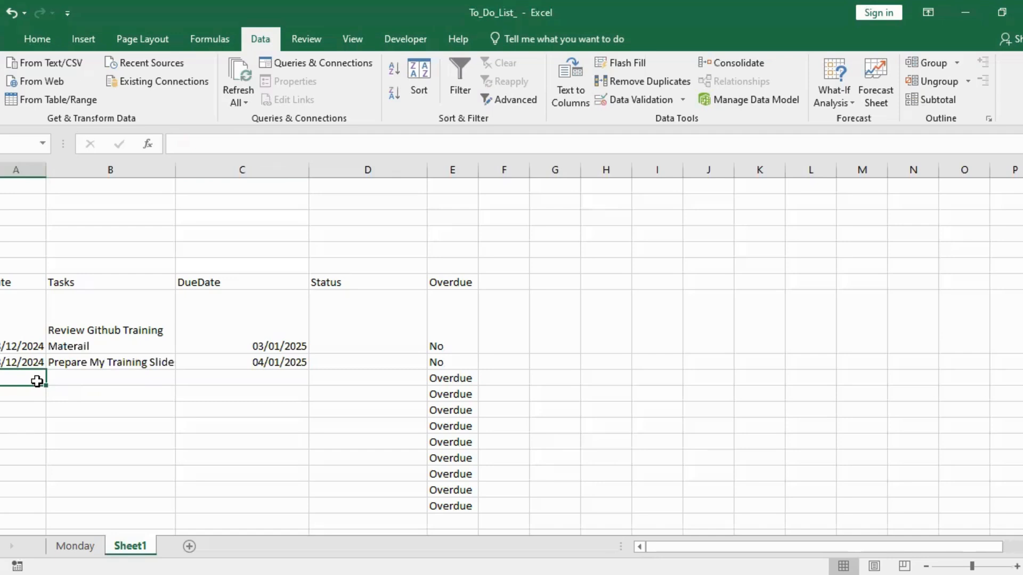
type("Crete")
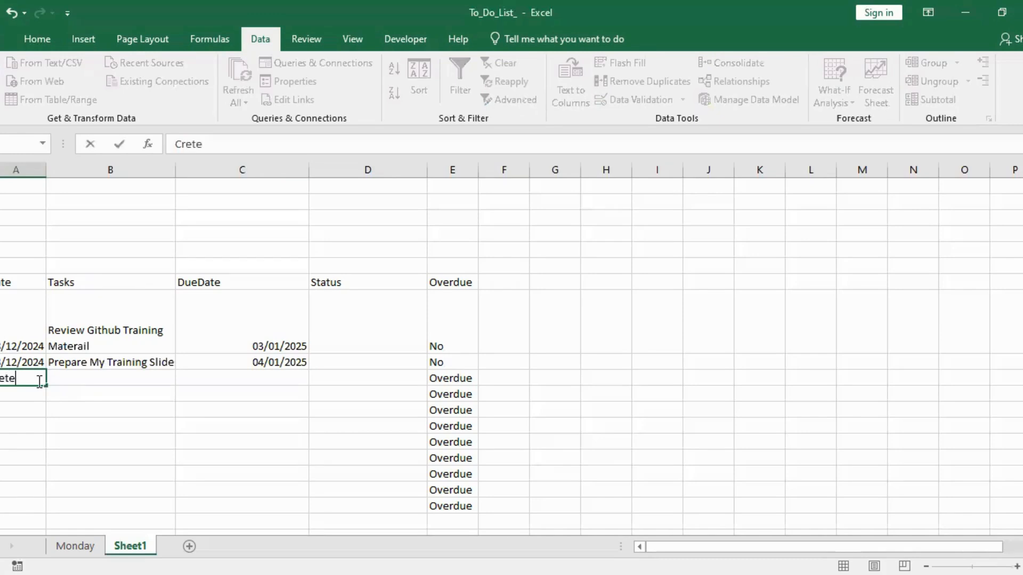
key("BackSpace")
key("BackSpace")
key("BackSpace")
key("BackSpace")
key("BackSpace")
type("28/12/2024")
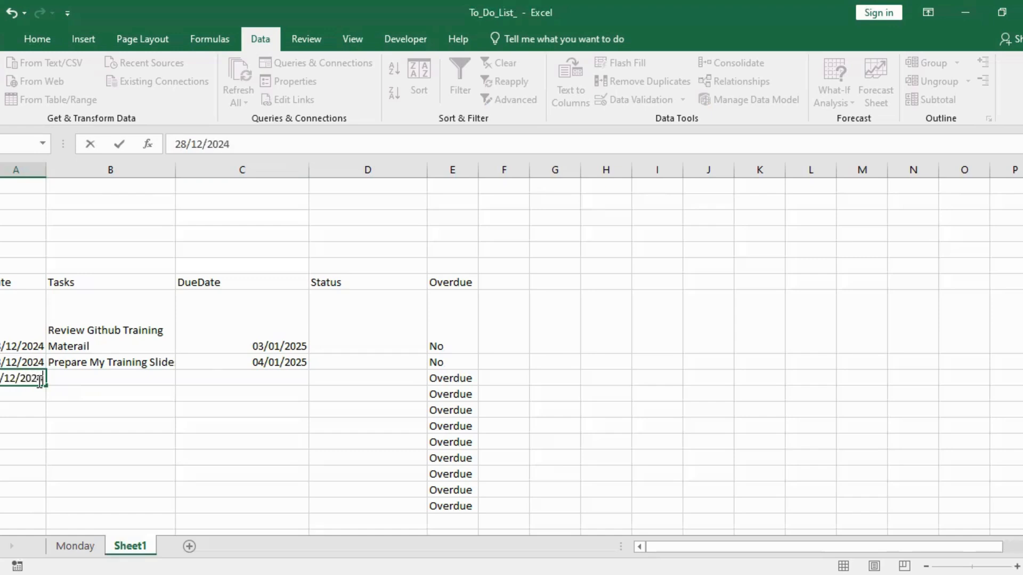
Add the task "Create Demo Repository" to the third row with the due date 05/01/2024.
left_click(101, 378)
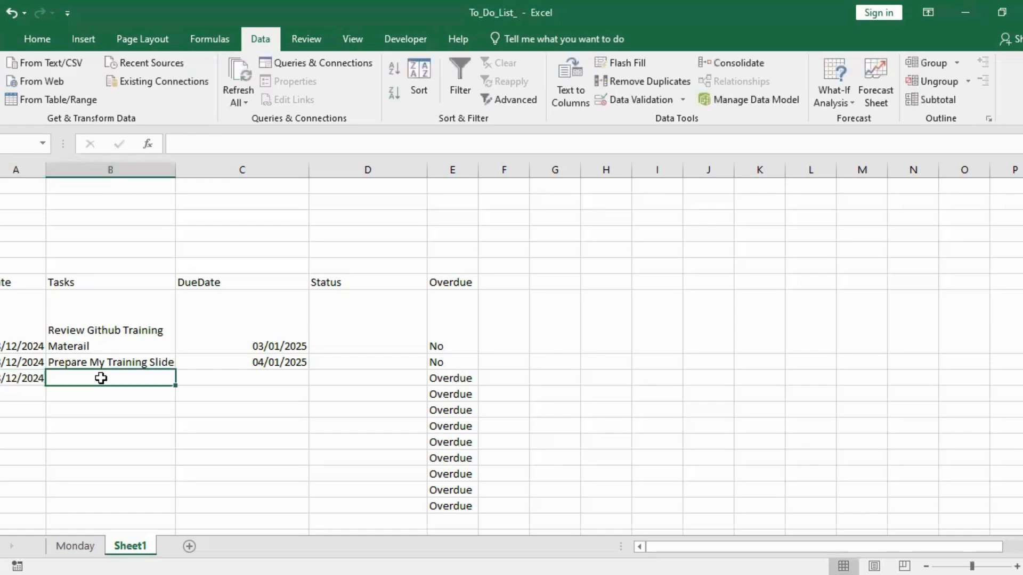
type("Crea")
type("te Demo ")
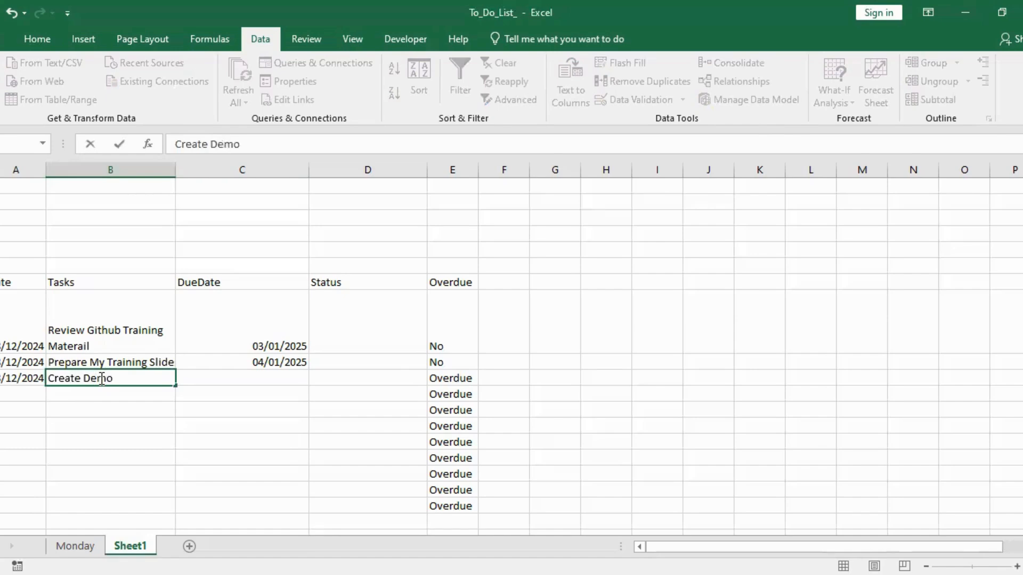
type("Repository")
left_click(211, 373)
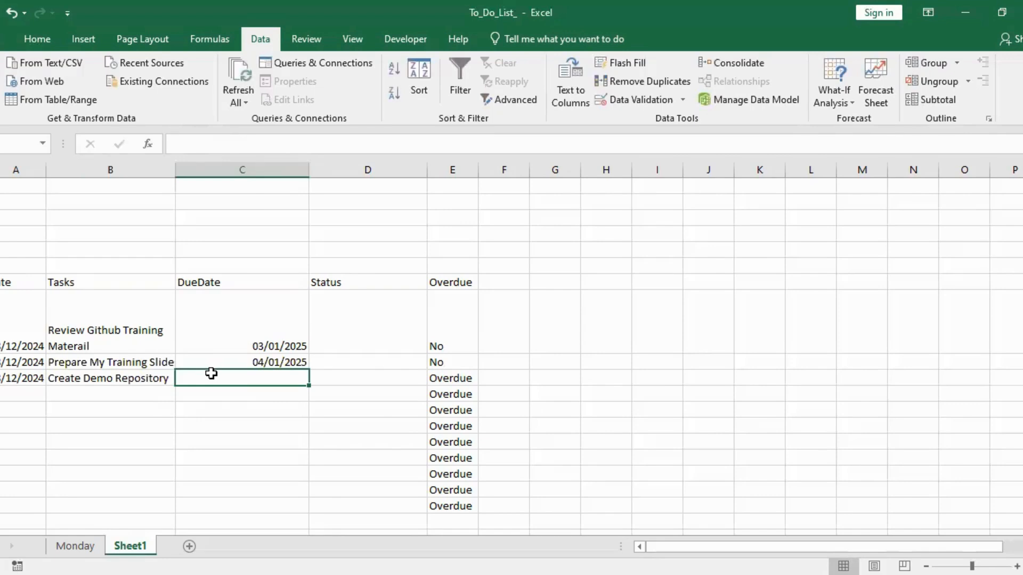
type("05")
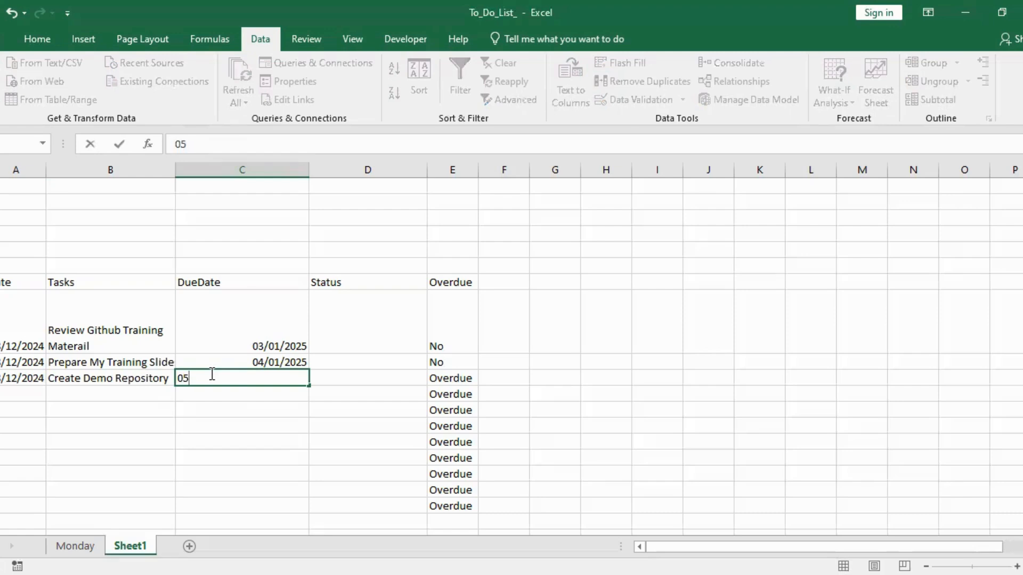
type("/01/2024")
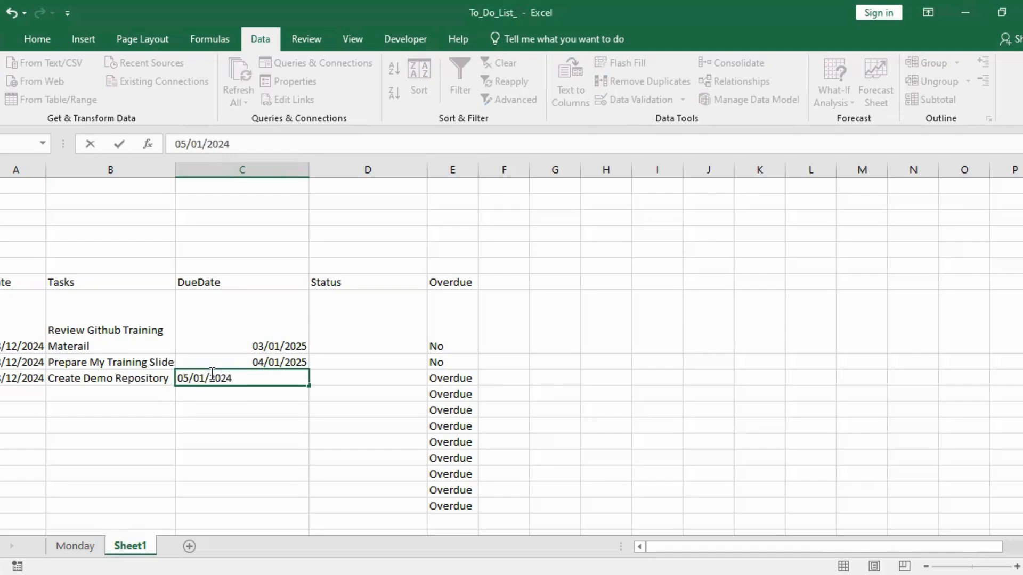
Change the due date of the "Prepare My Training Slides" task to 06/01/2025.
left_click(266, 363)
key("BackSpace")
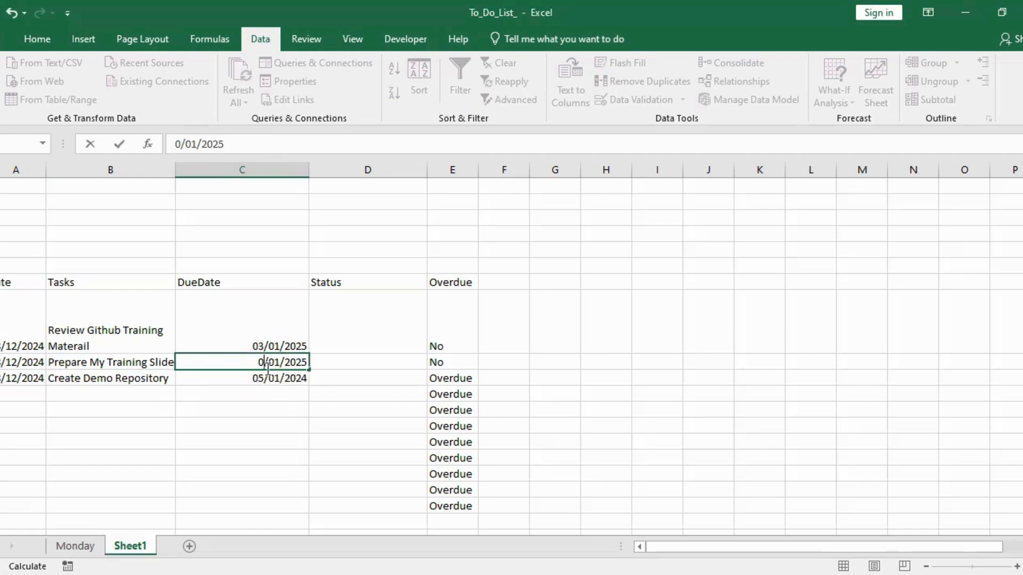
type("6")
left_click(267, 398)
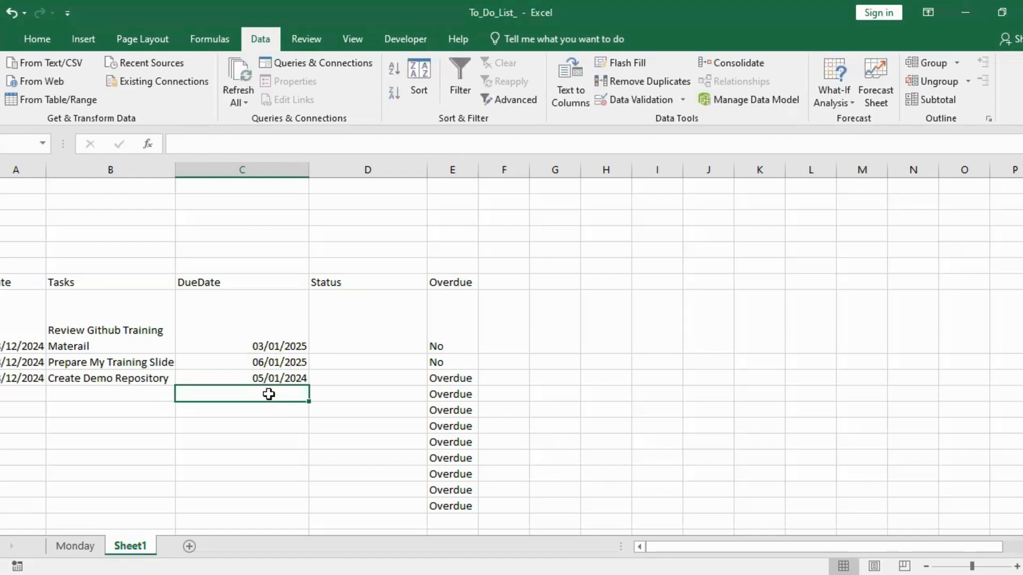
Fill the third row's date down through A18 as copied cells, so every row has 28/12/2024.
left_click(128, 394)
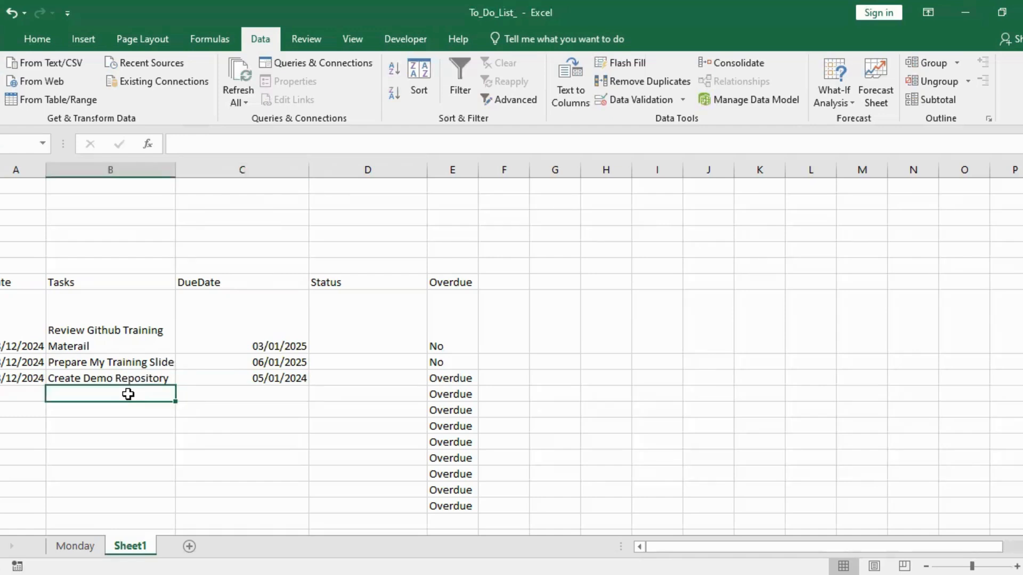
left_click(16, 379)
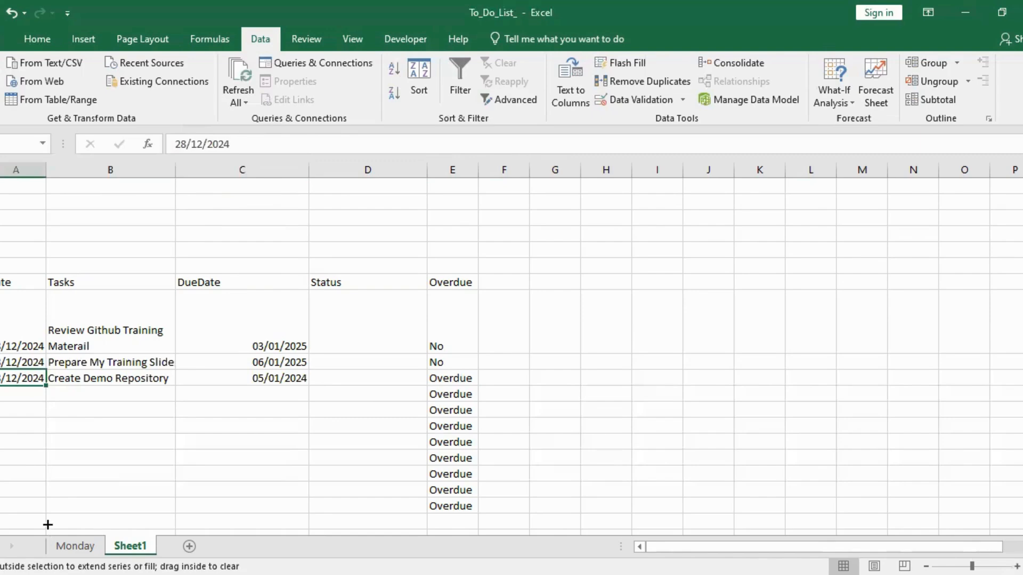
left_click_drag(38, 459, 37, 458)
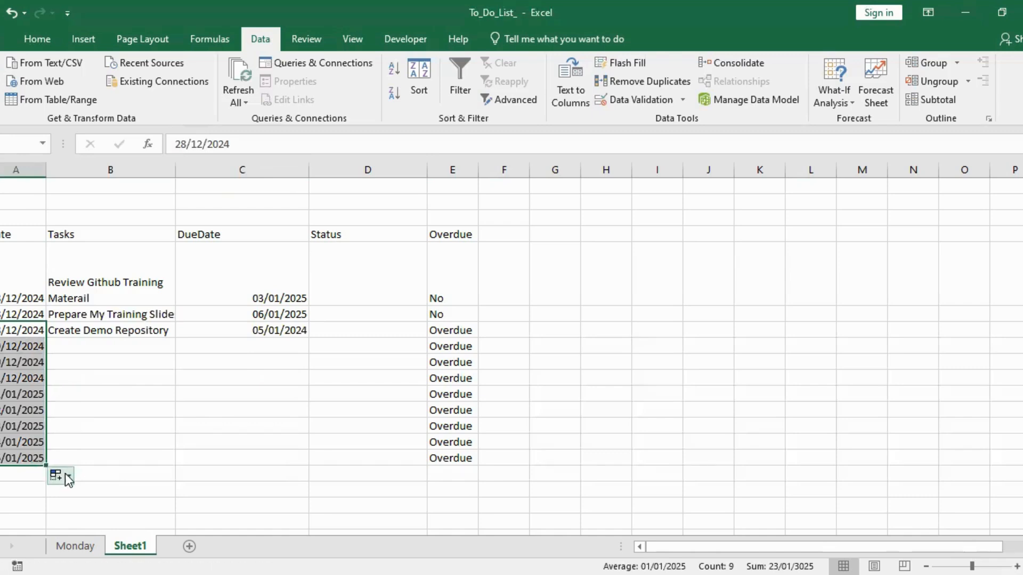
left_click(57, 475)
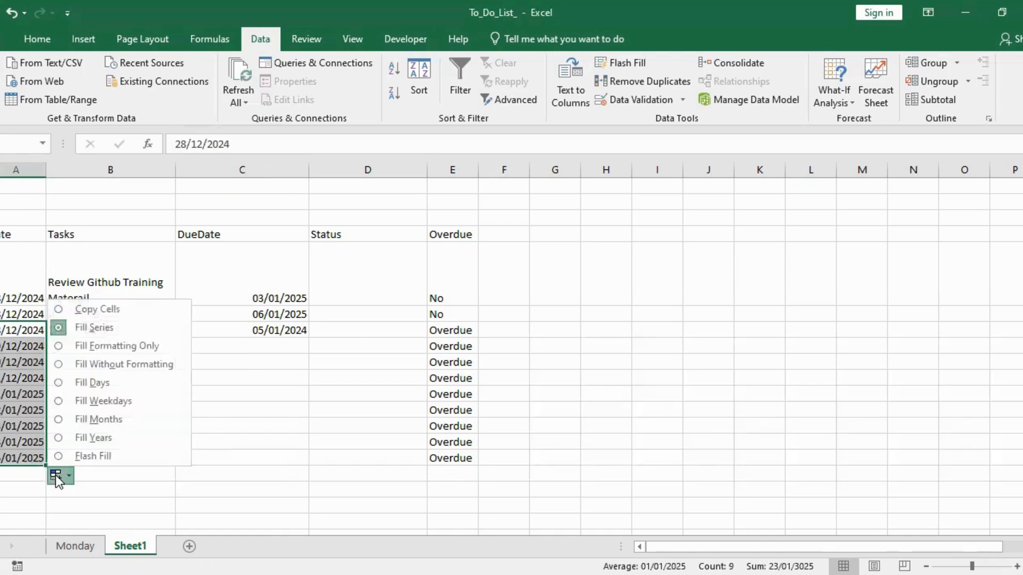
left_click(87, 308)
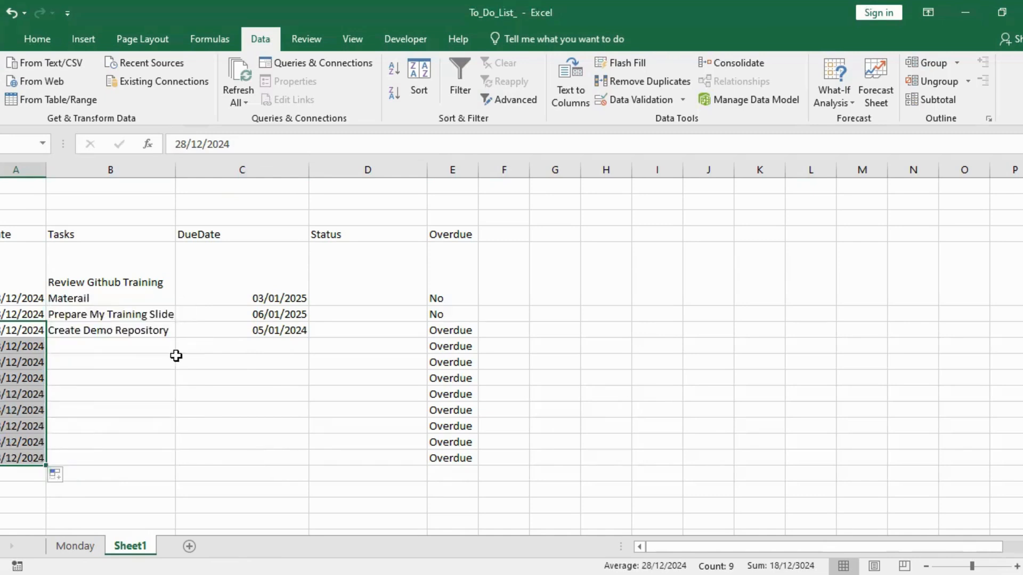
Enter "Task" in the fourth row of the Tasks column and copy it down through B18.
left_click(256, 330)
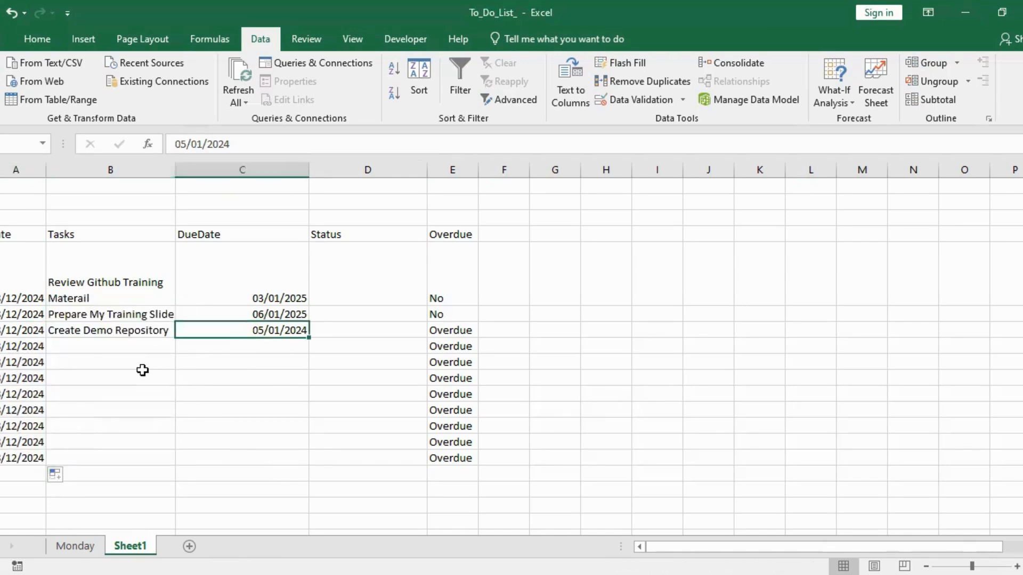
left_click(120, 351)
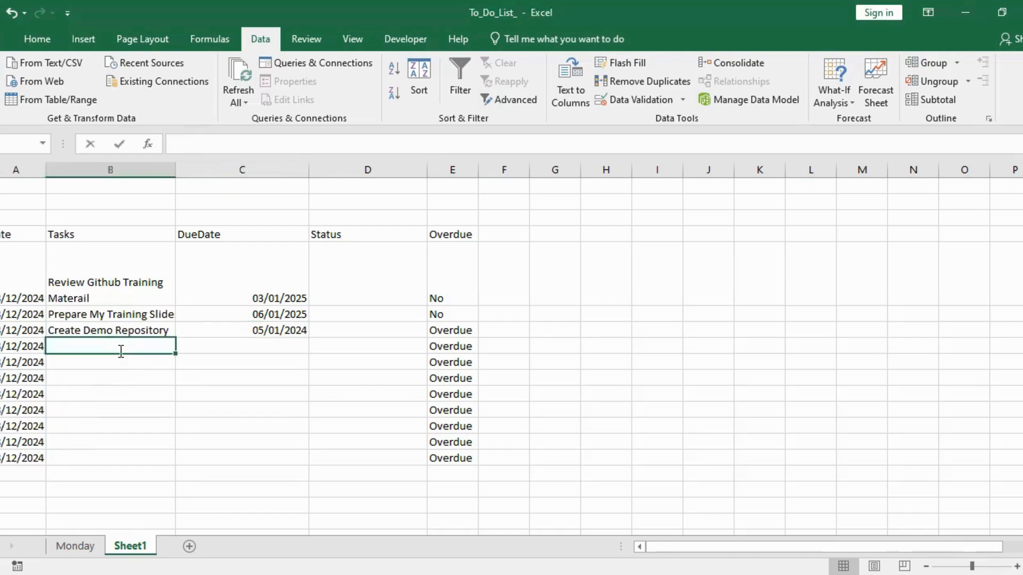
type("TAsk")
key("BackSpace")
key("BackSpace")
key("BackSpace")
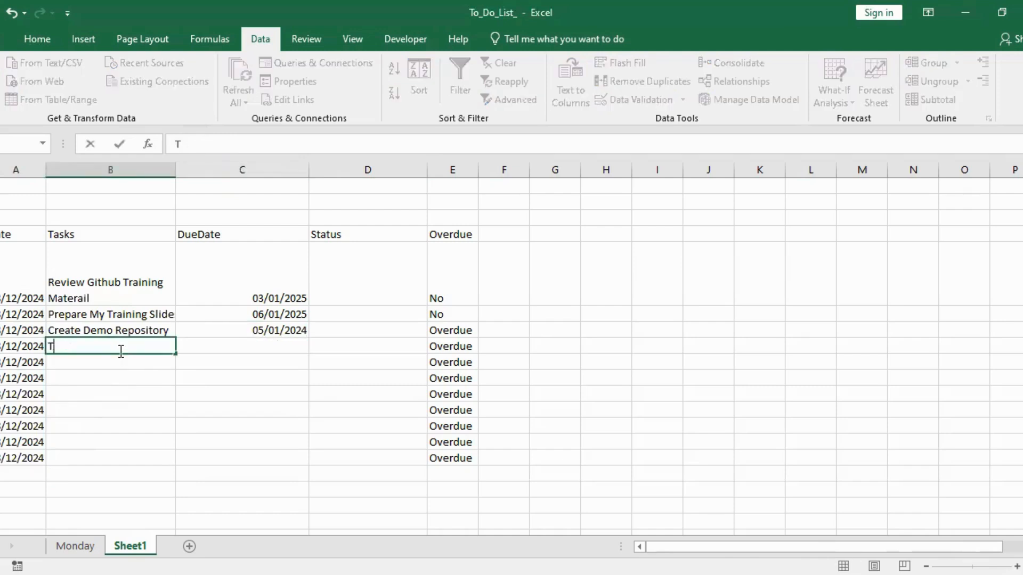
type("ask")
left_click_drag(171, 461, 171, 461)
Fill the third task's due date down through C18 as a daily series.
left_click(281, 347)
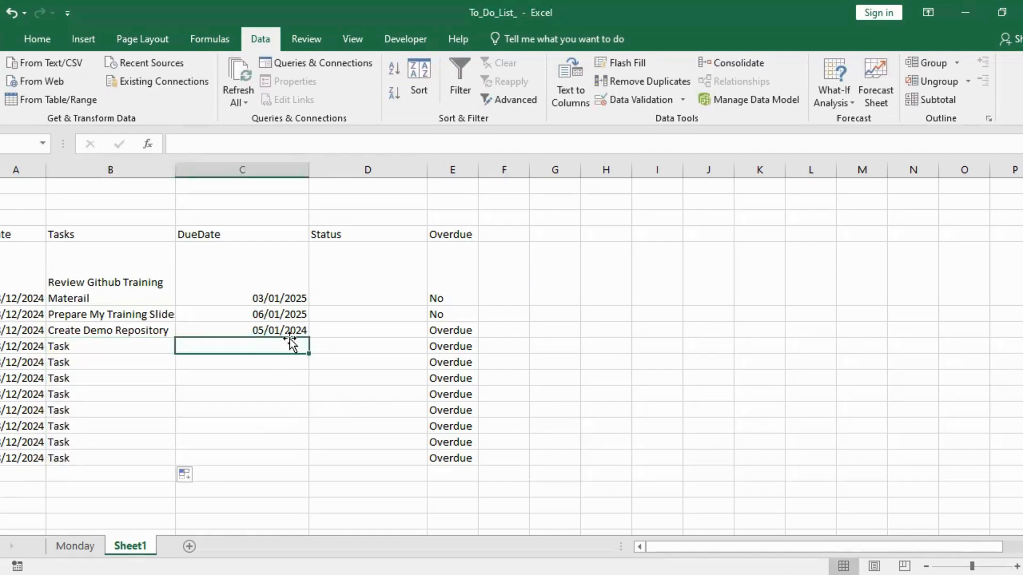
left_click(291, 329)
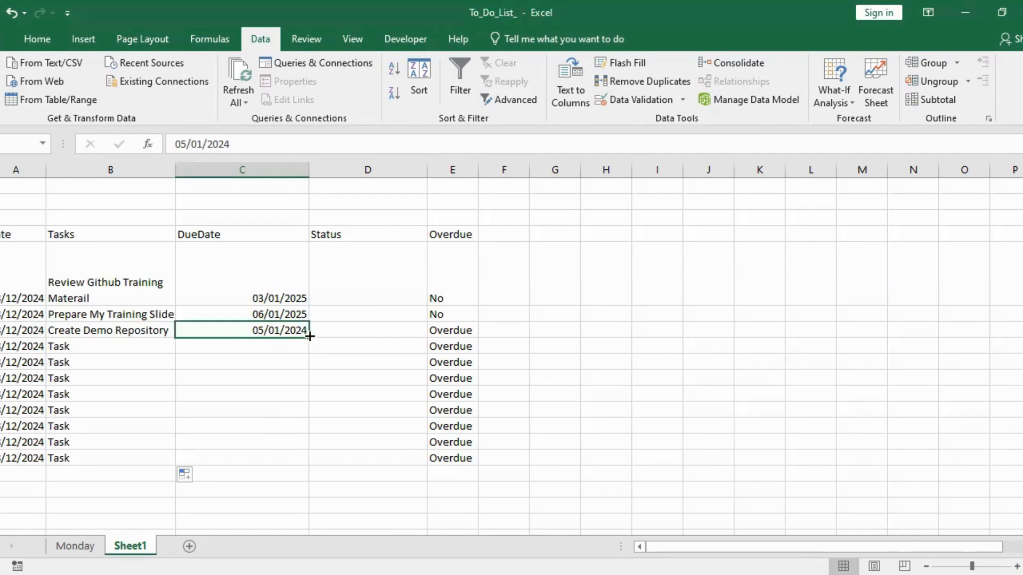
left_click_drag(309, 339, 310, 464)
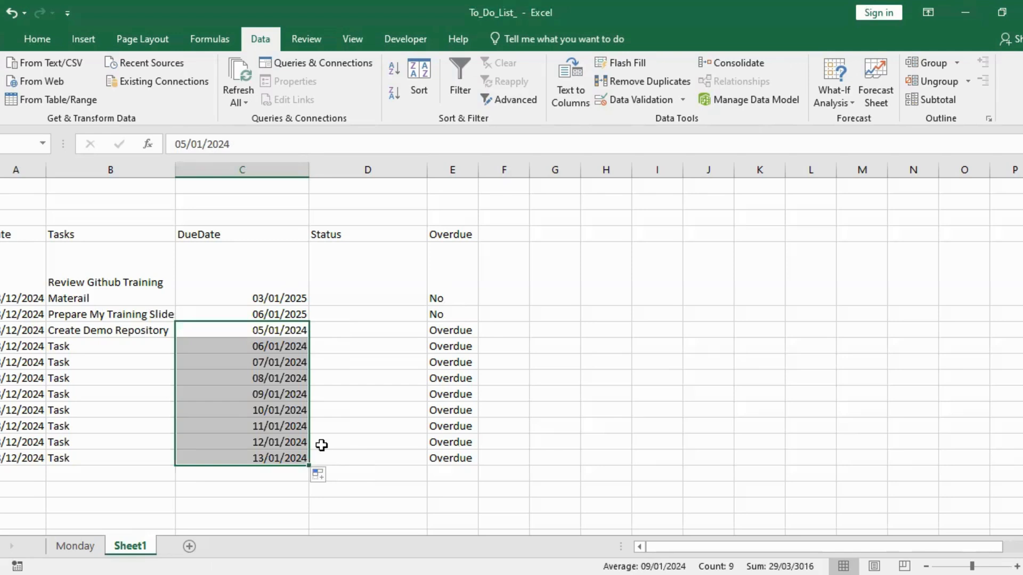
left_click(321, 445)
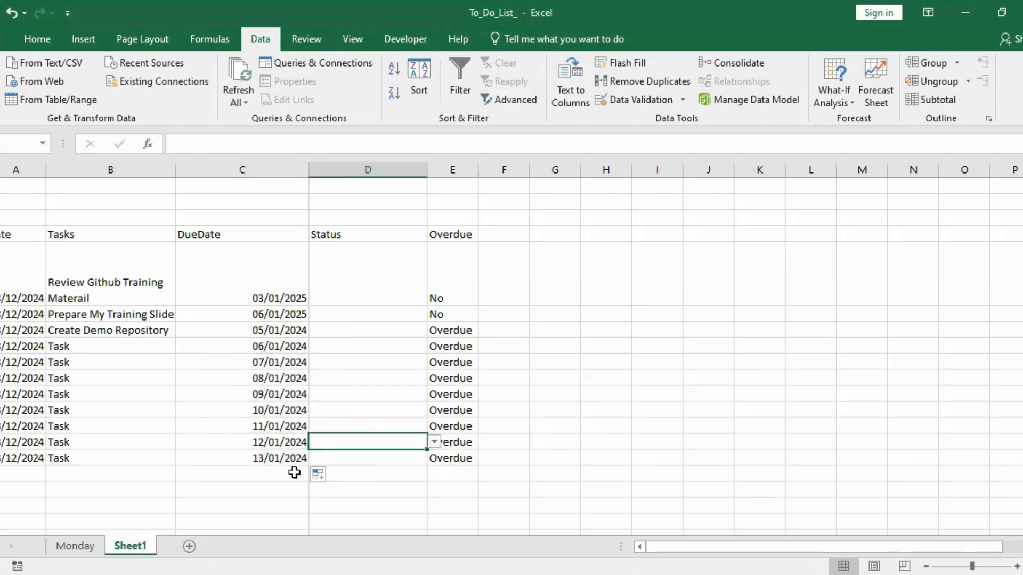
double_click(295, 330)
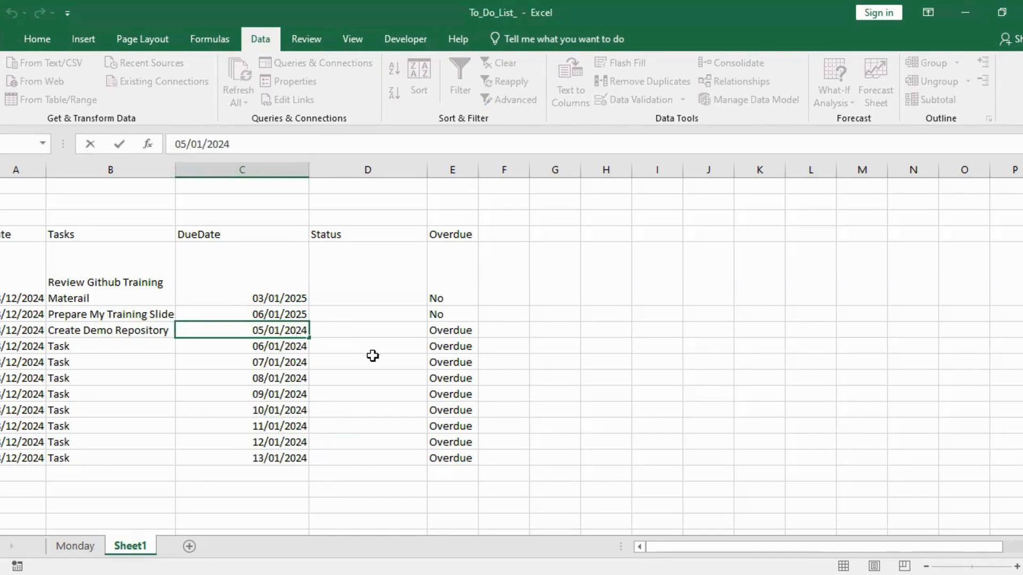
left_click(456, 341)
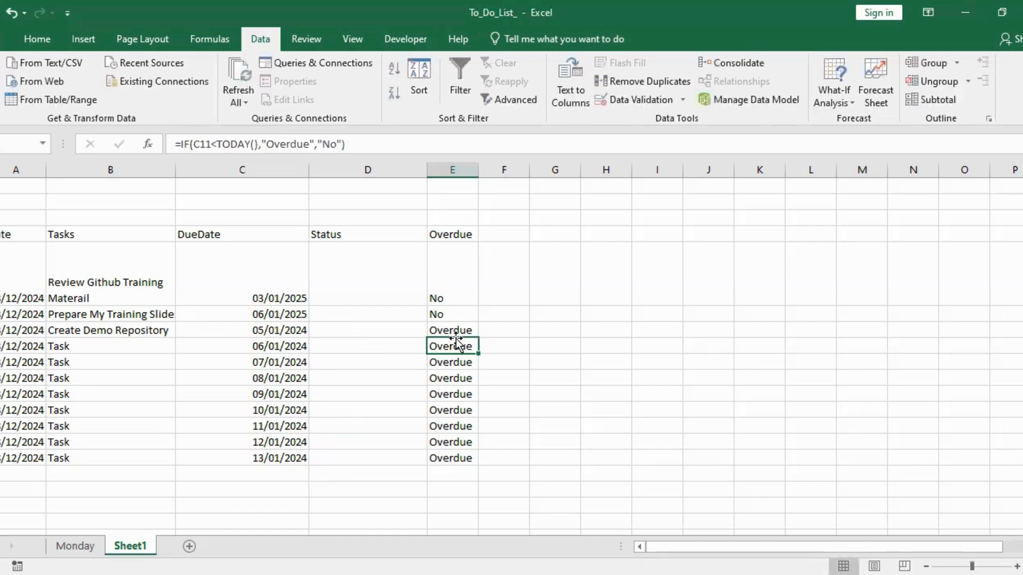
Change the year to 2025 in the due dates in C16 and C18, giving 11/01/2025 and 13/01/2025.
double_click(288, 425)
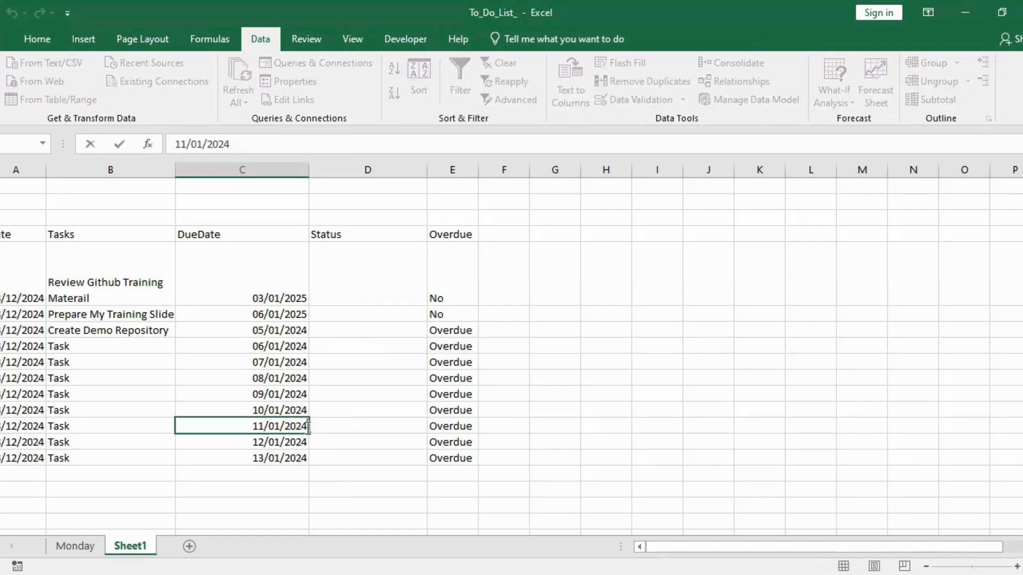
key("BackSpace")
type("5")
left_click(308, 458)
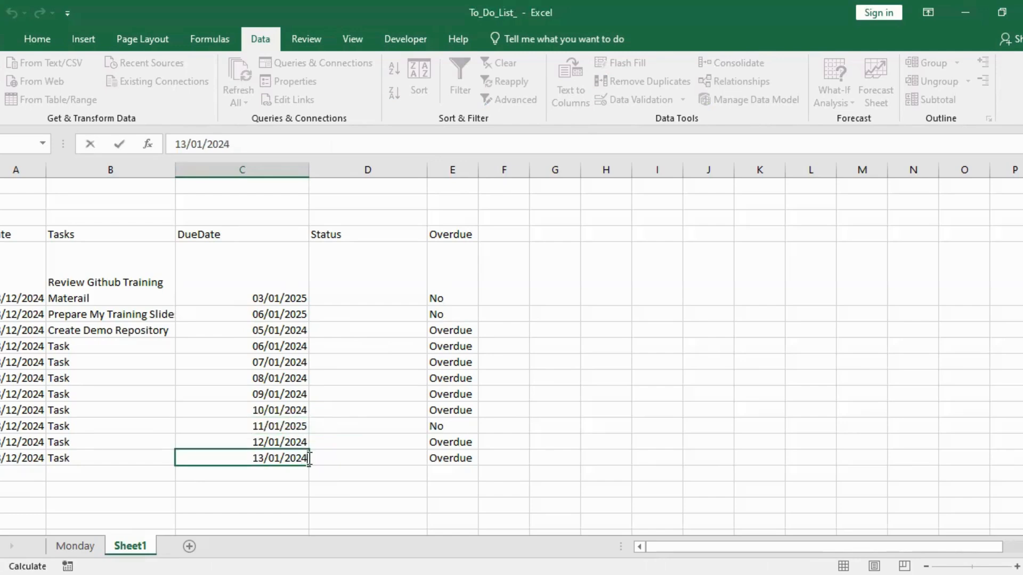
key("BackSpace")
type("5")
left_click(344, 451)
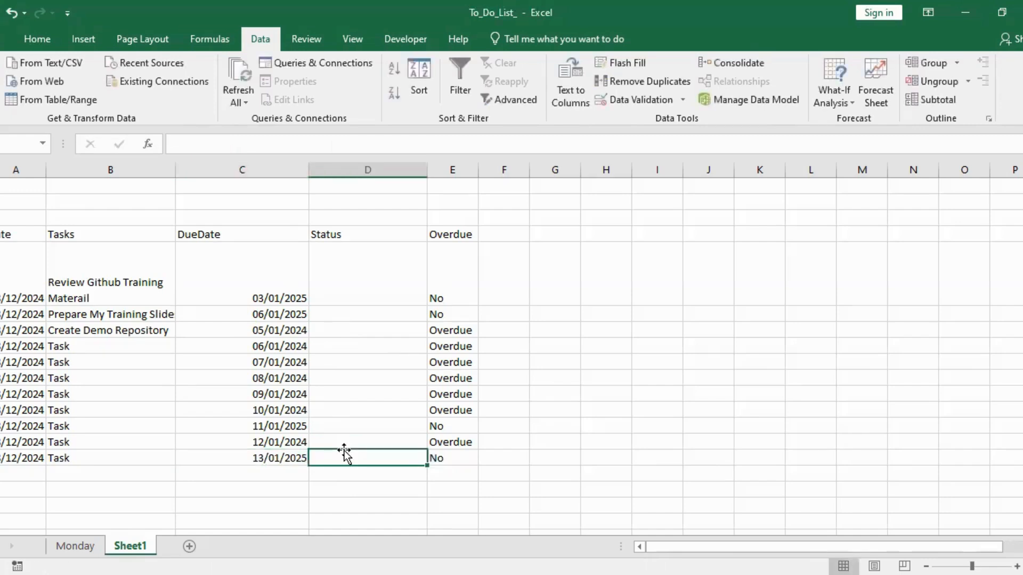
Set the first task's status to Done from its drop-down list and select its Overdue cell.
left_click(356, 257)
scroll(357, 301, "up", 1)
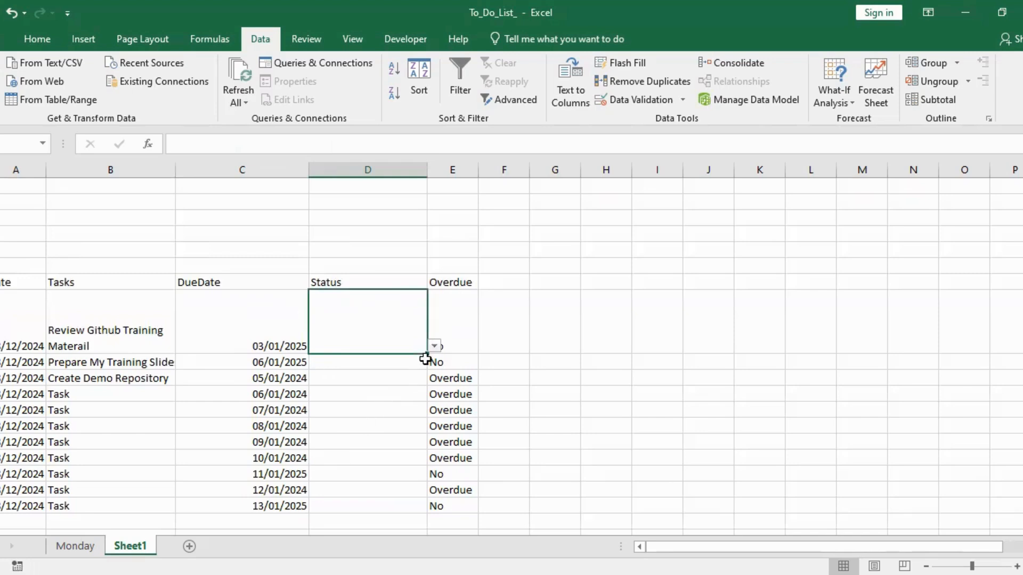
left_click(435, 346)
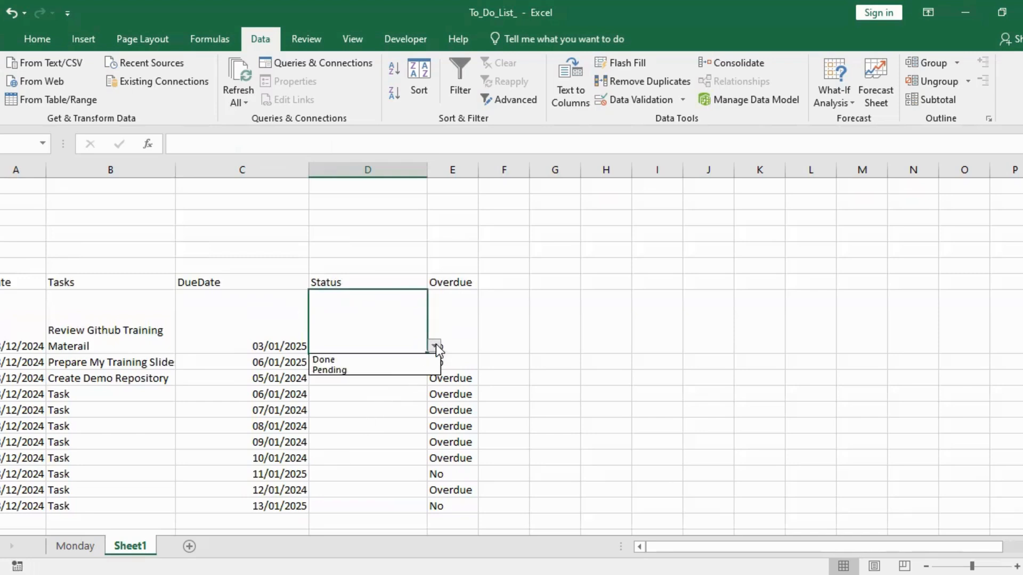
left_click(394, 359)
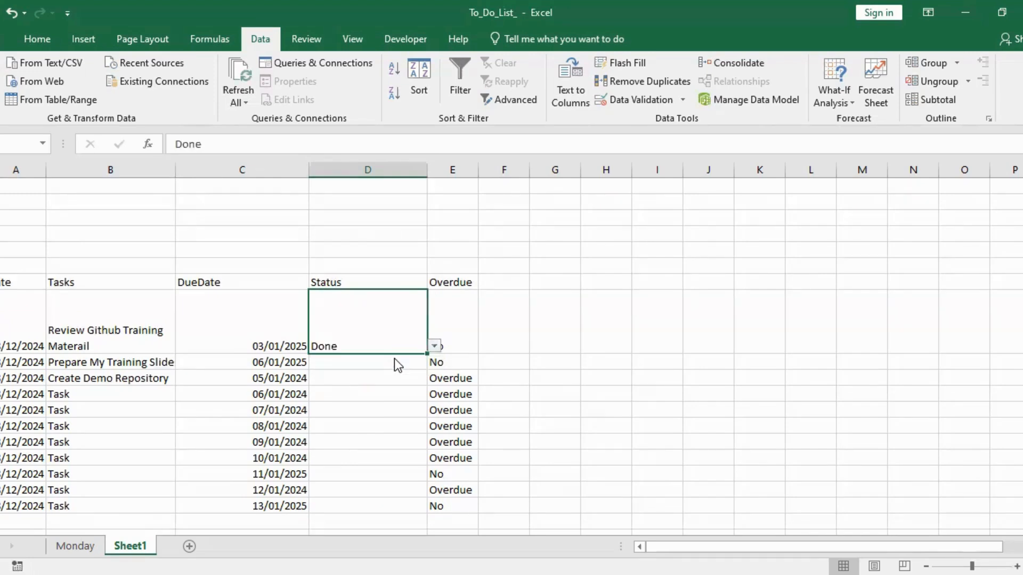
left_click(452, 320)
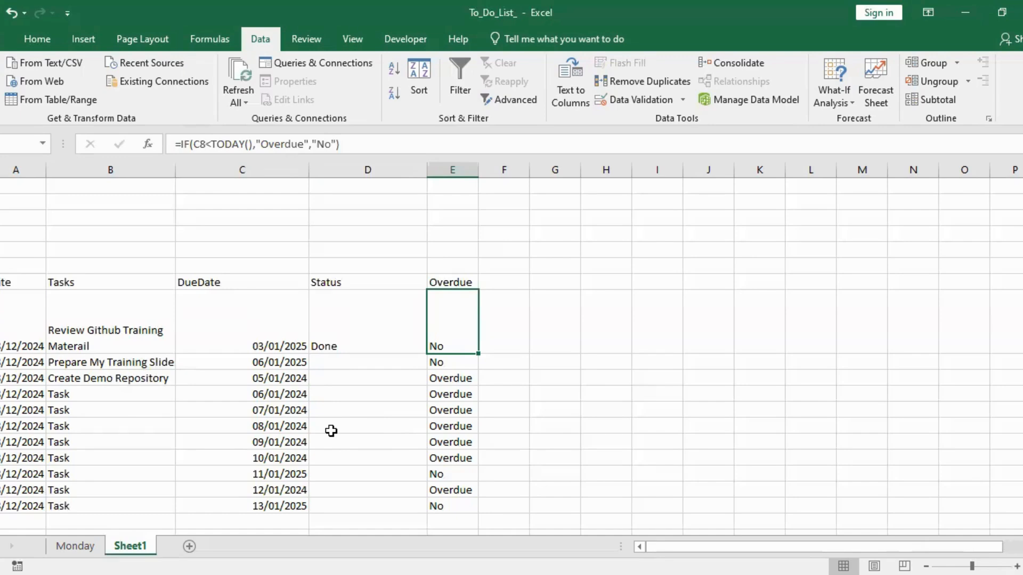
Enter the label "Progress Bar" in A2 and widen column A to fit it.
left_click(9, 204)
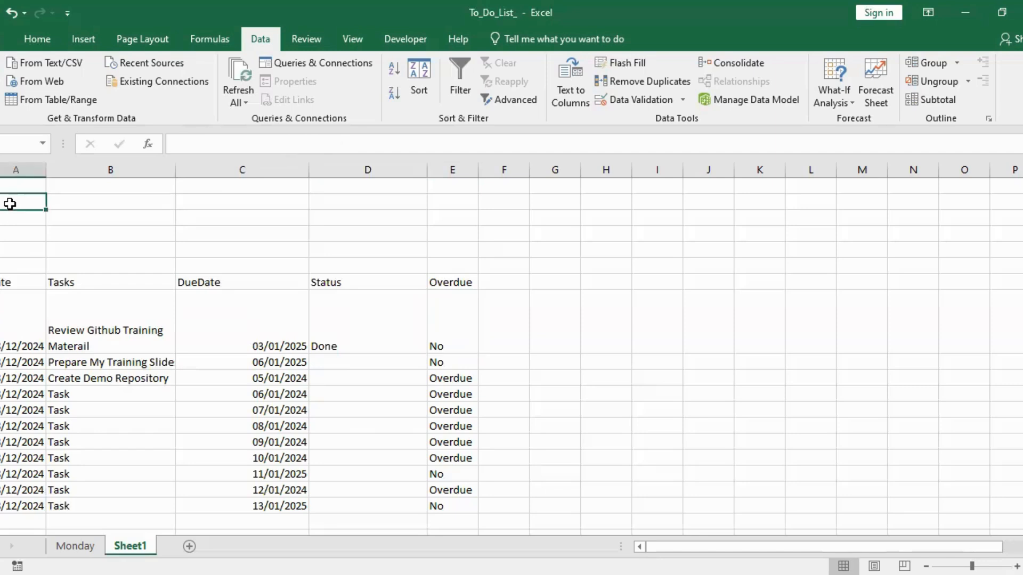
type("Progress")
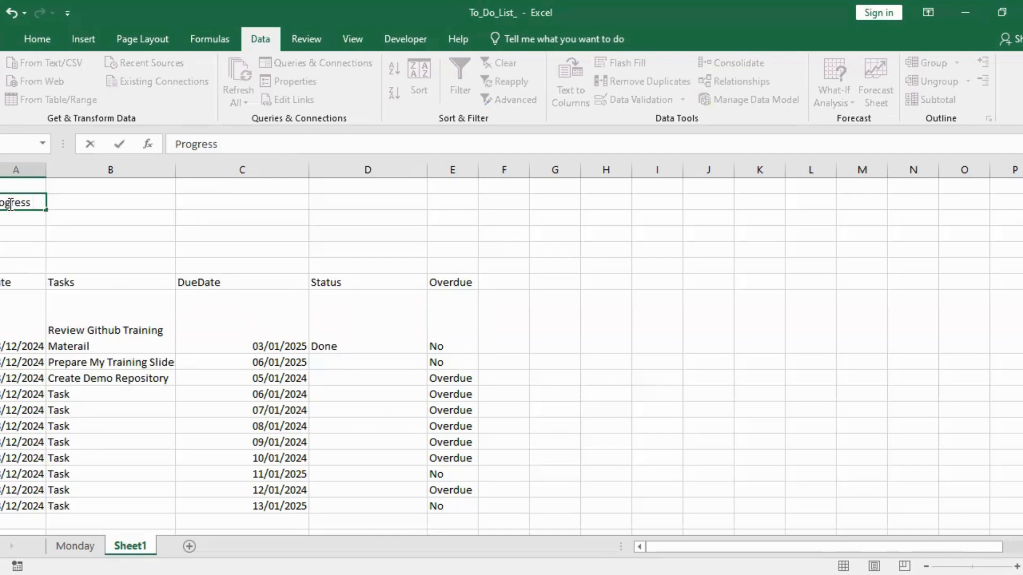
type(" Bar")
left_click(22, 216)
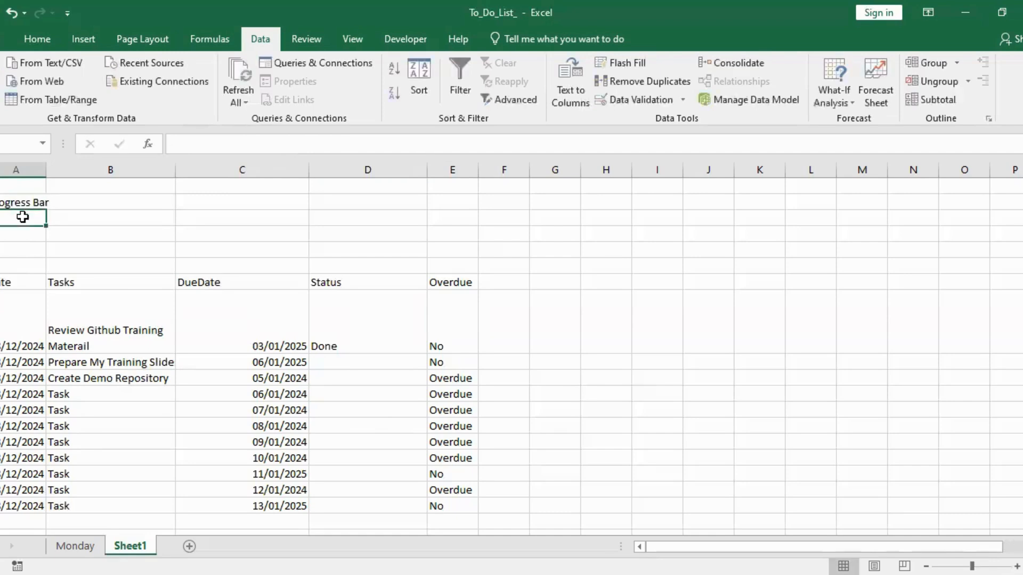
left_click_drag(49, 168, 64, 169)
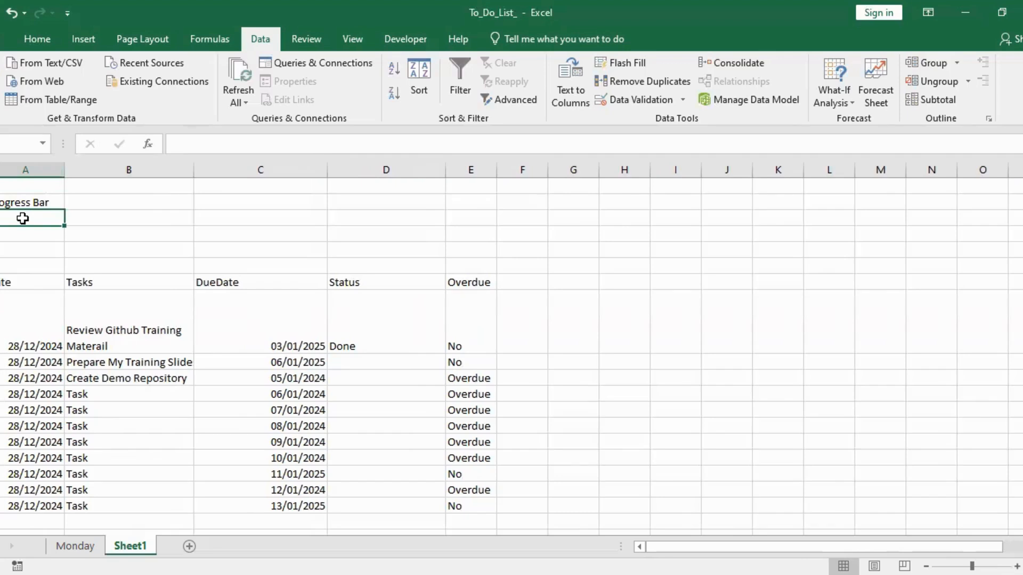
Enter the labels "Pending Tasks", "Completed Tasks" and "Overdue" in A3:A5 and widen column A further to fit them.
type("Pen")
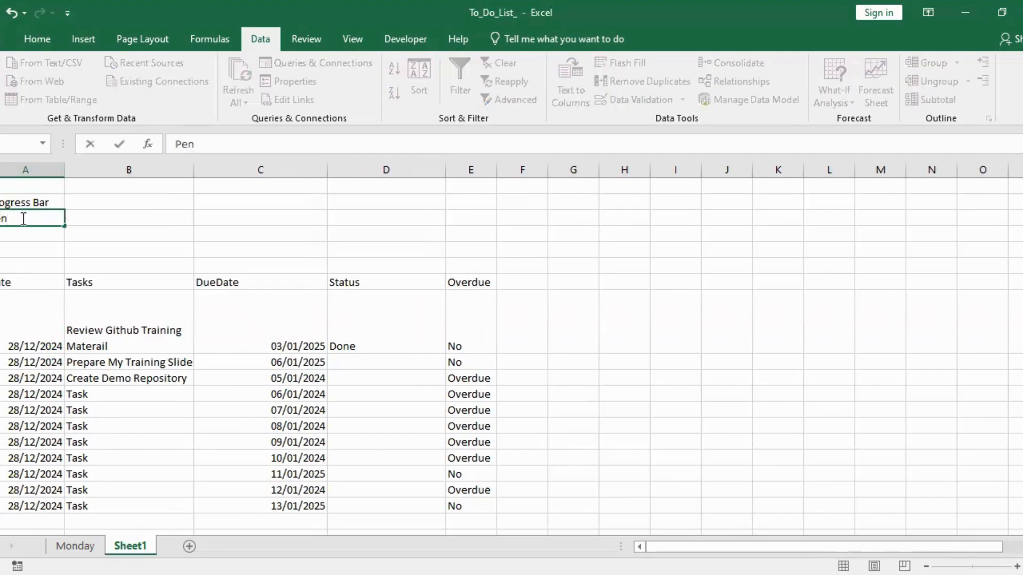
type("ding Tasks")
left_click(19, 232)
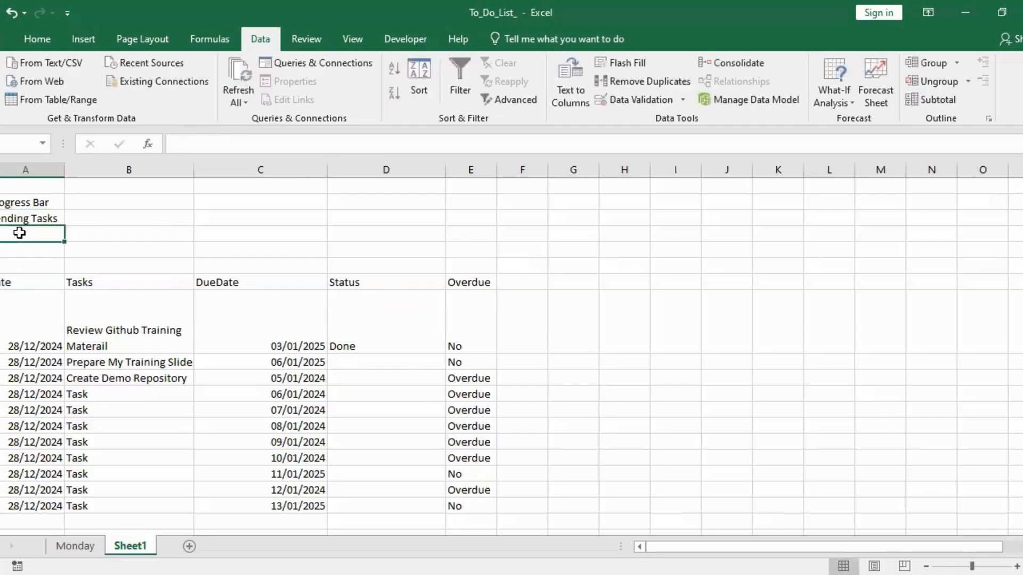
type("Completed")
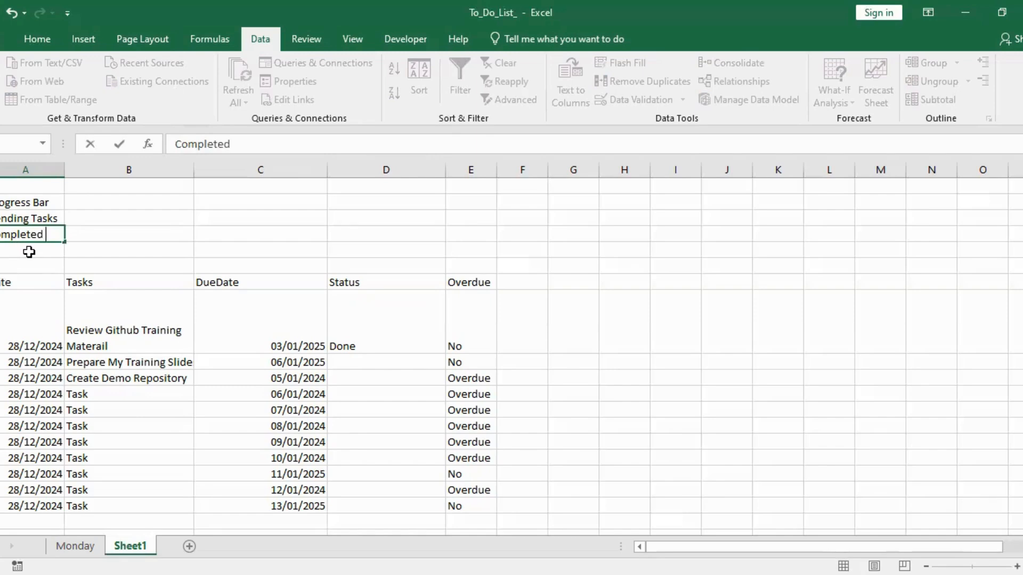
type(" Tasks")
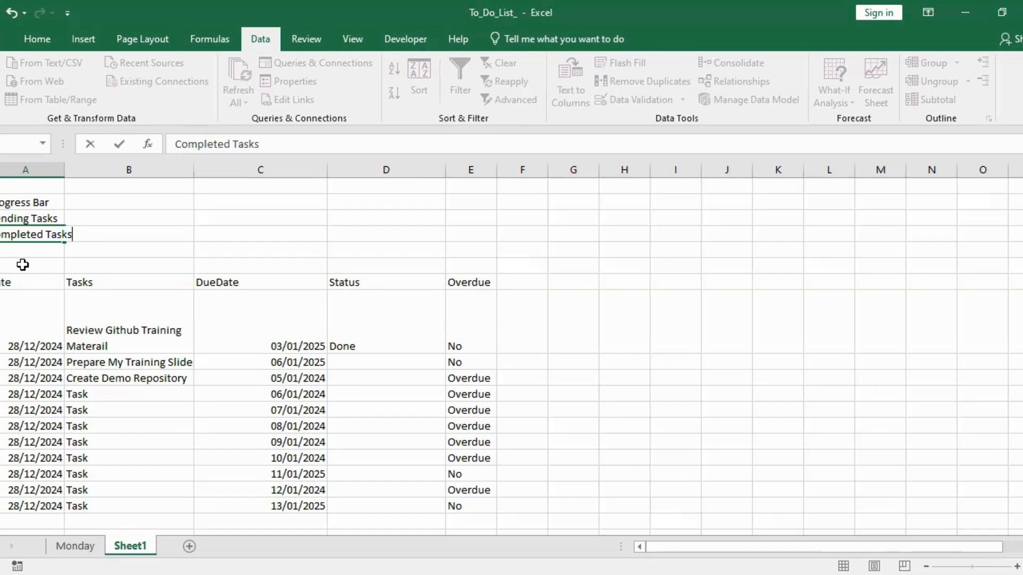
key("Return")
type("Overdue")
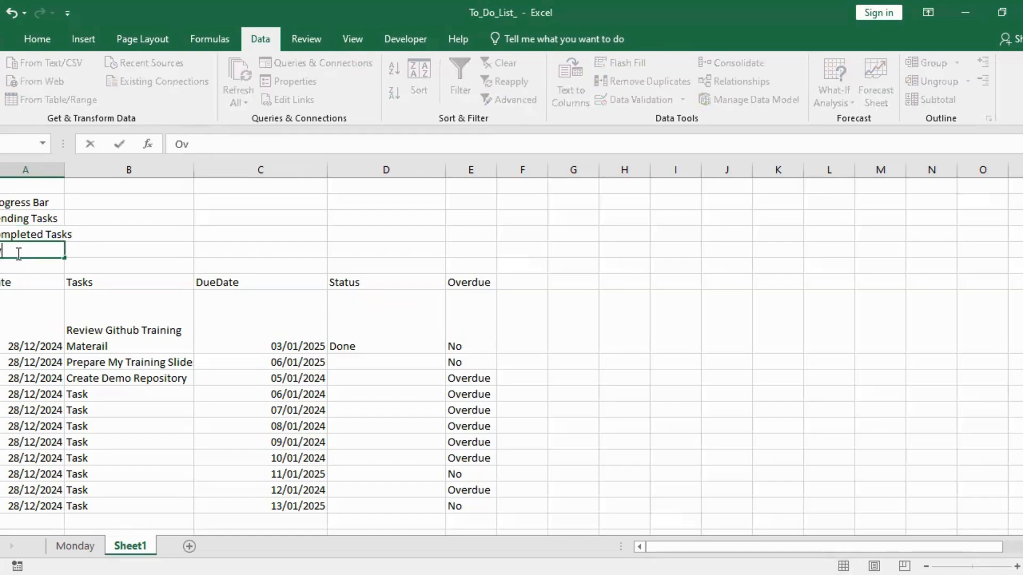
left_click(103, 251)
left_click_drag(67, 173, 89, 173)
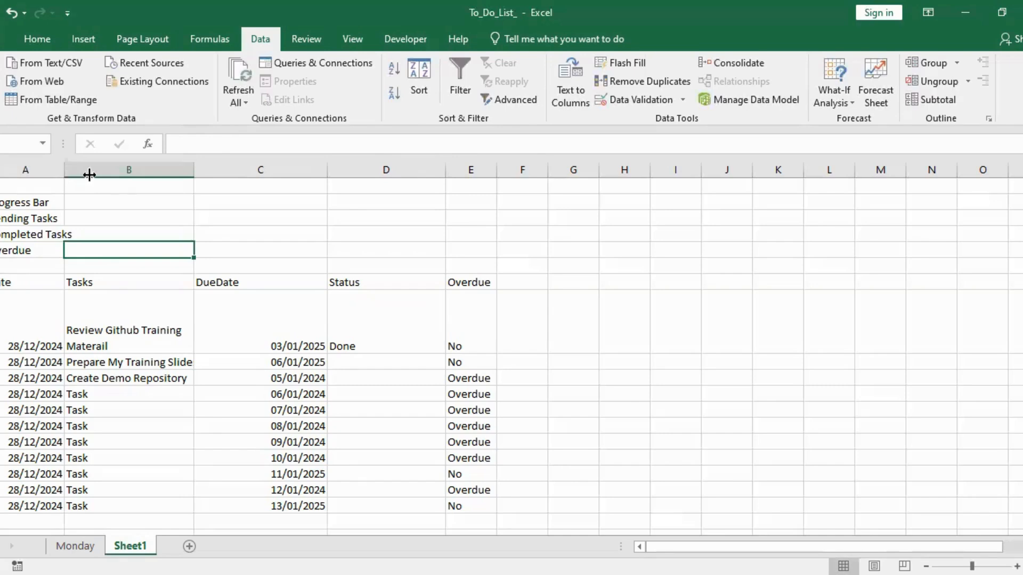
left_click(116, 202)
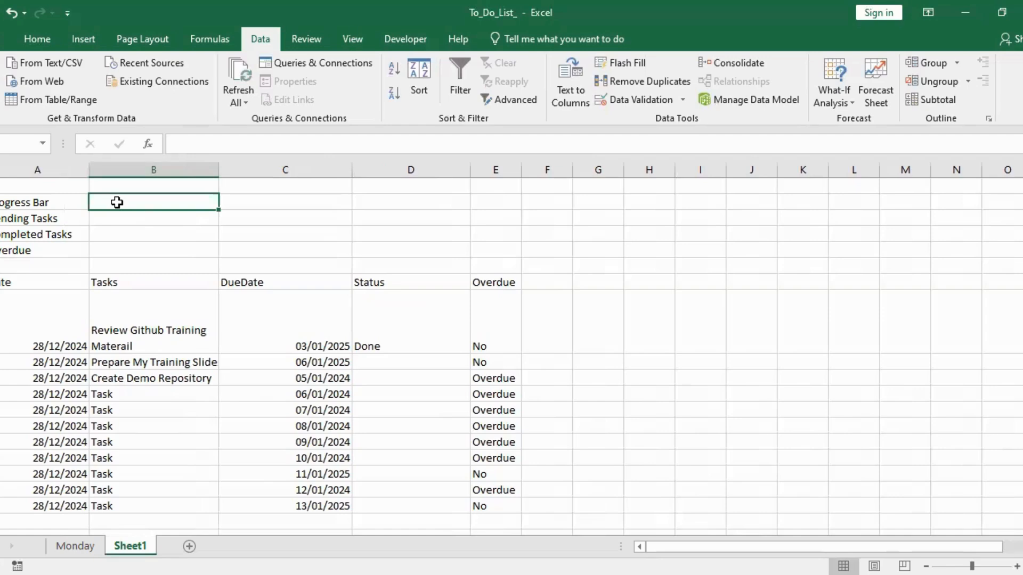
type("=")
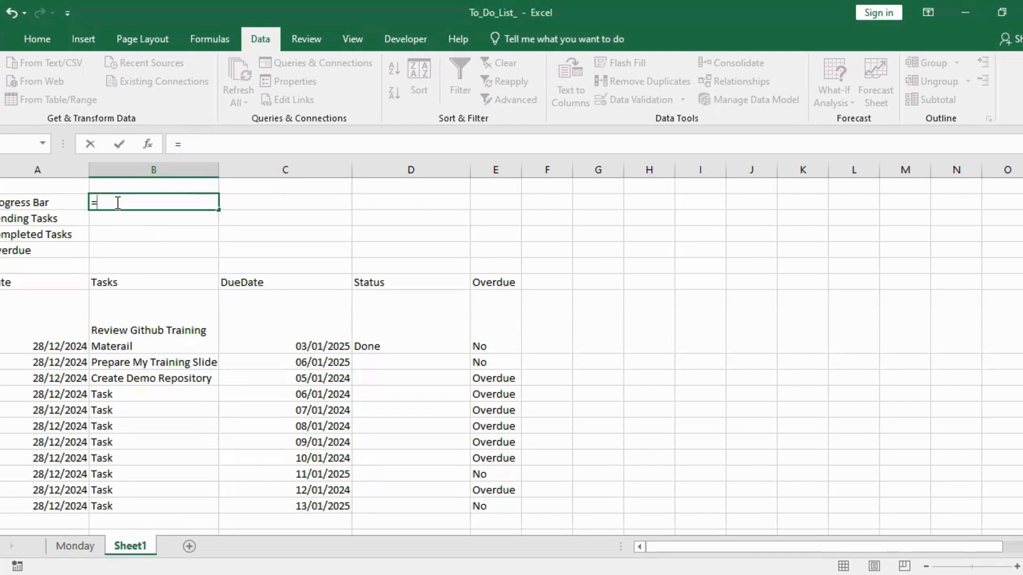
left_click(118, 235)
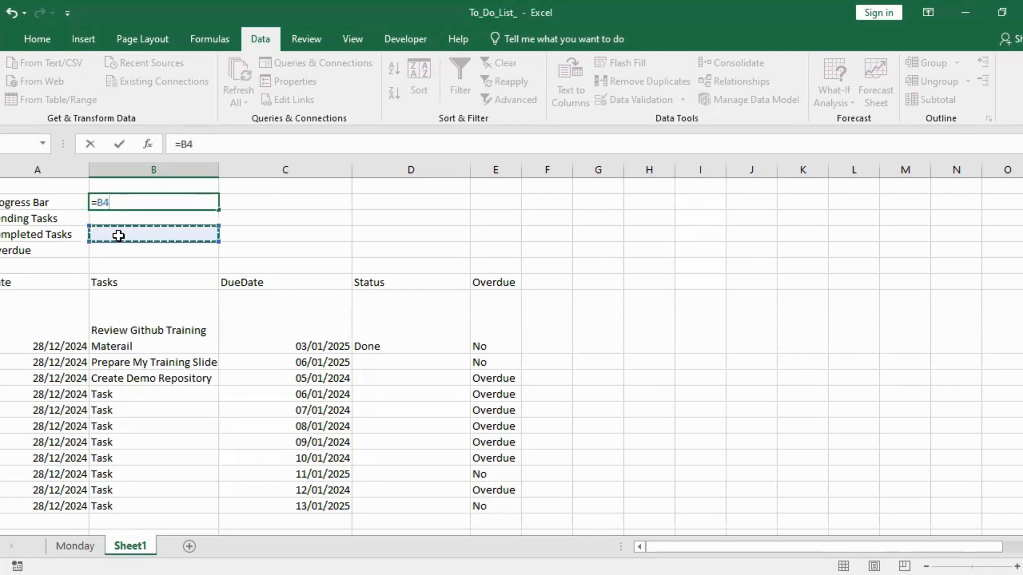
type("/")
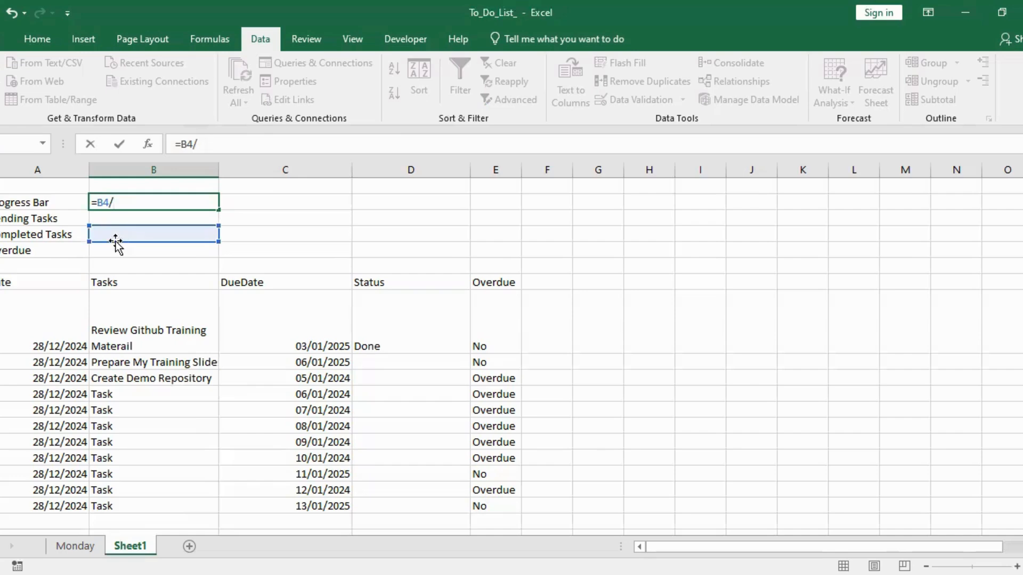
key("BackSpace")
key("BackSpace")
key("BackSpace")
key("BackSpace")
Enter the label "Total Tasks" in A6, below the Overdue label, and select the cell beside it.
left_click(62, 265)
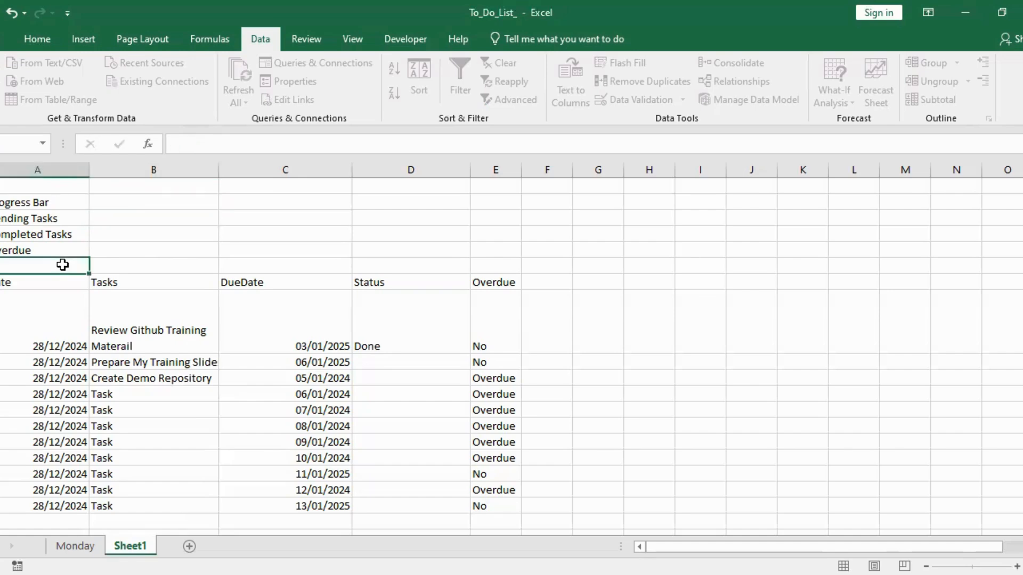
type("Total Task")
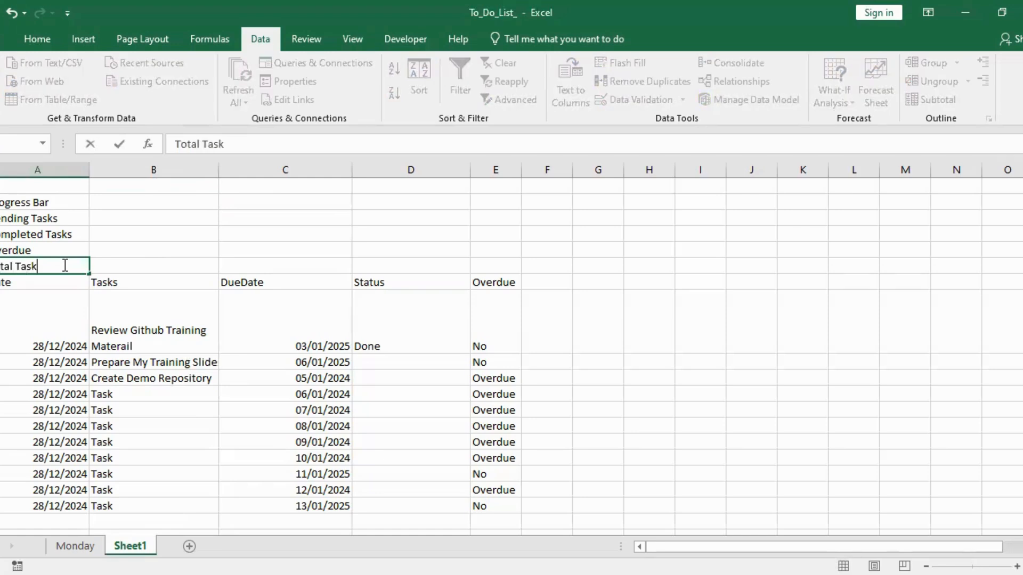
type("s")
left_click(152, 271)
key("ctrl+Down")
key("ctrl+Down")
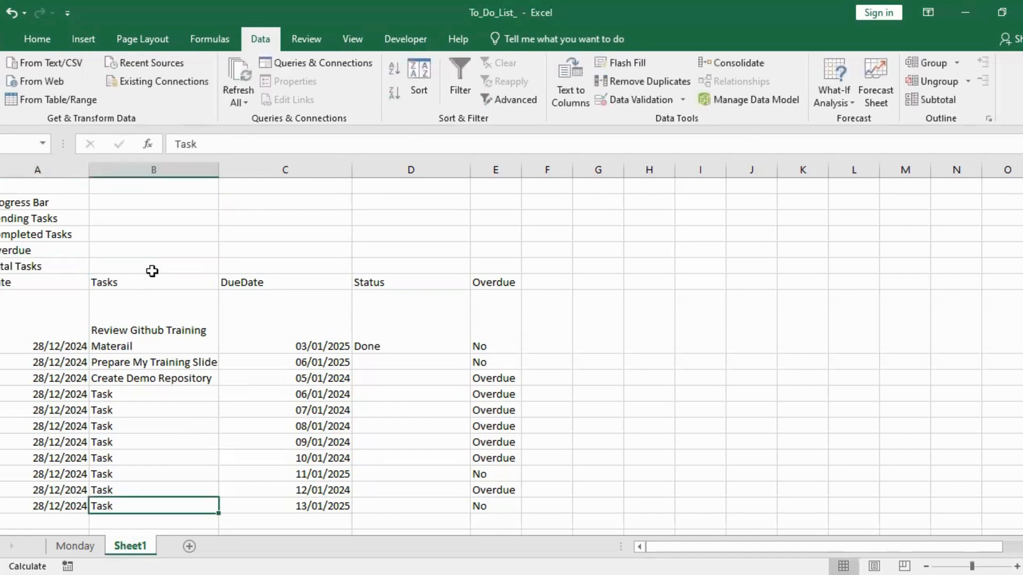
type("=")
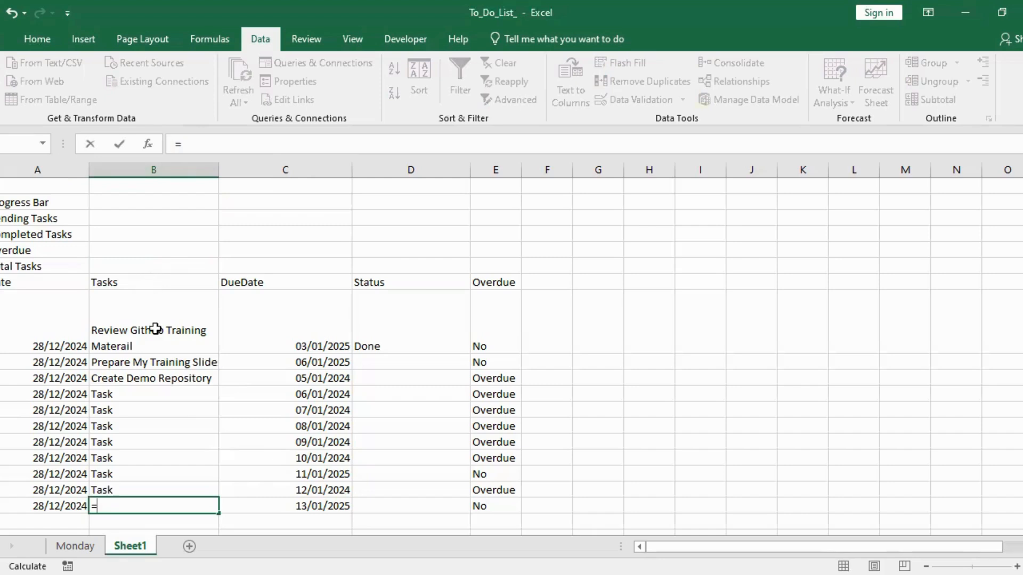
key("Escape")
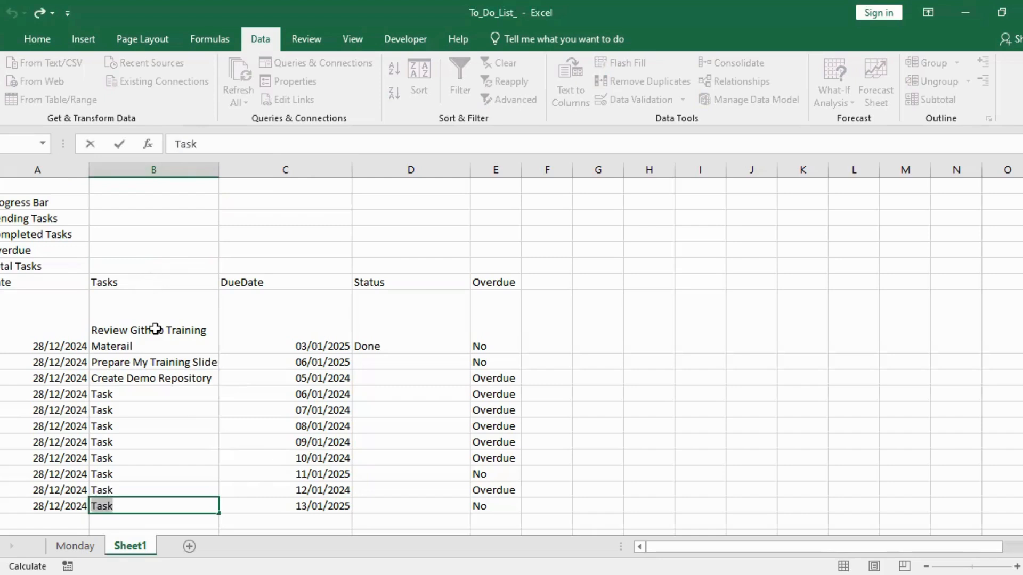
Count all tasks in B6, beside the Total Tasks label, with a COUNTA formula over B8:B18.
double_click(131, 265)
type("=")
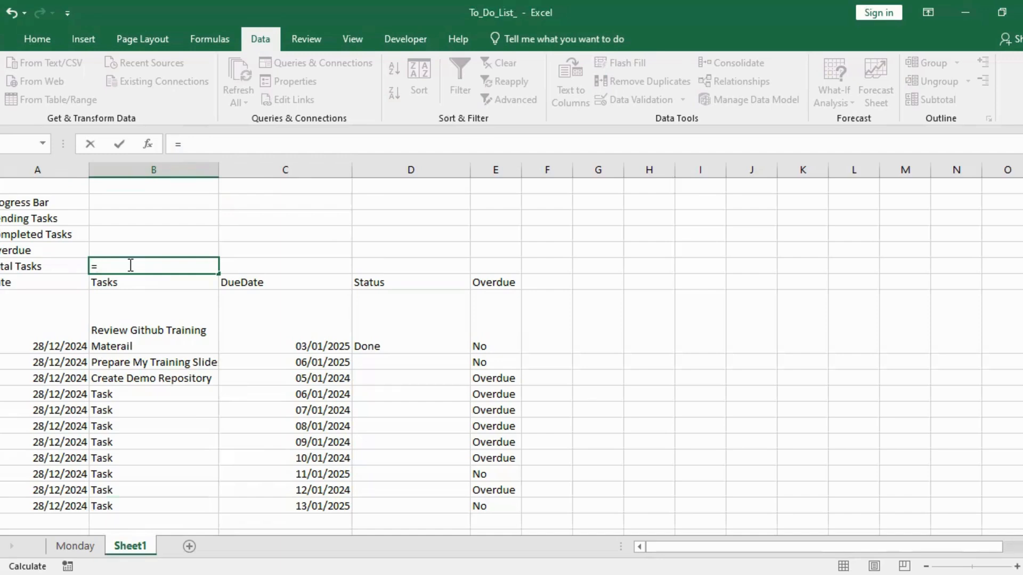
type("C")
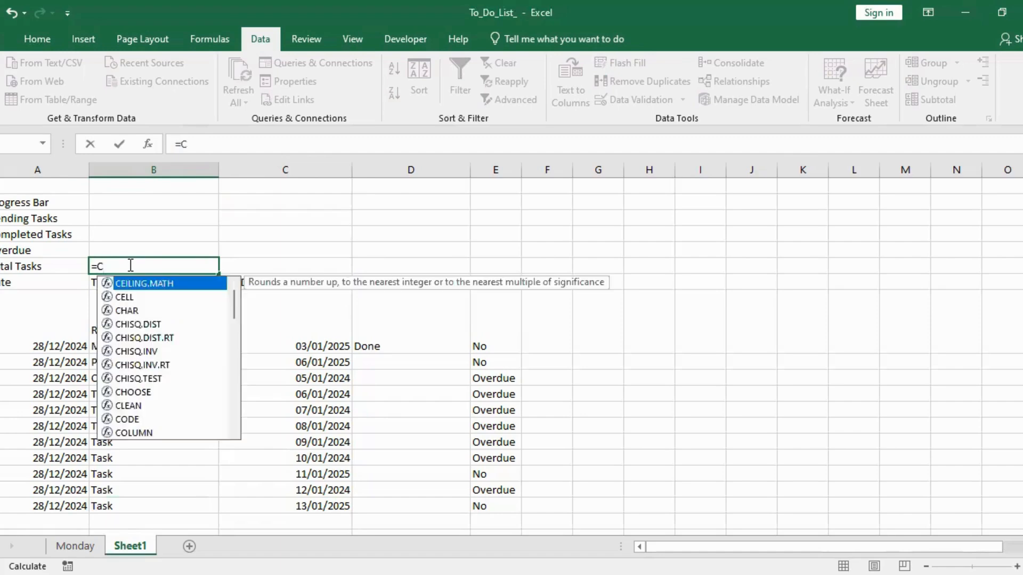
type("ount")
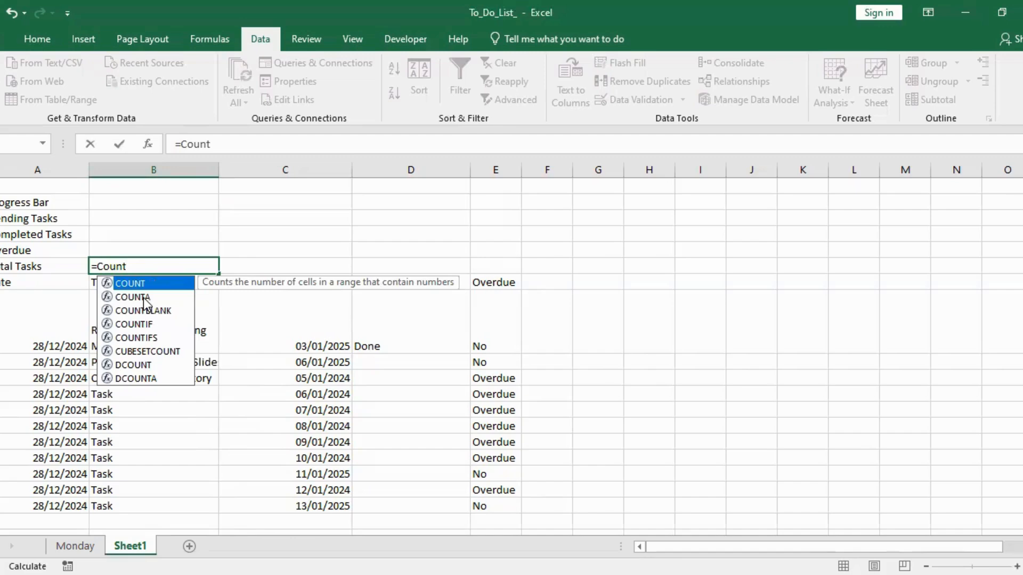
left_click(143, 299)
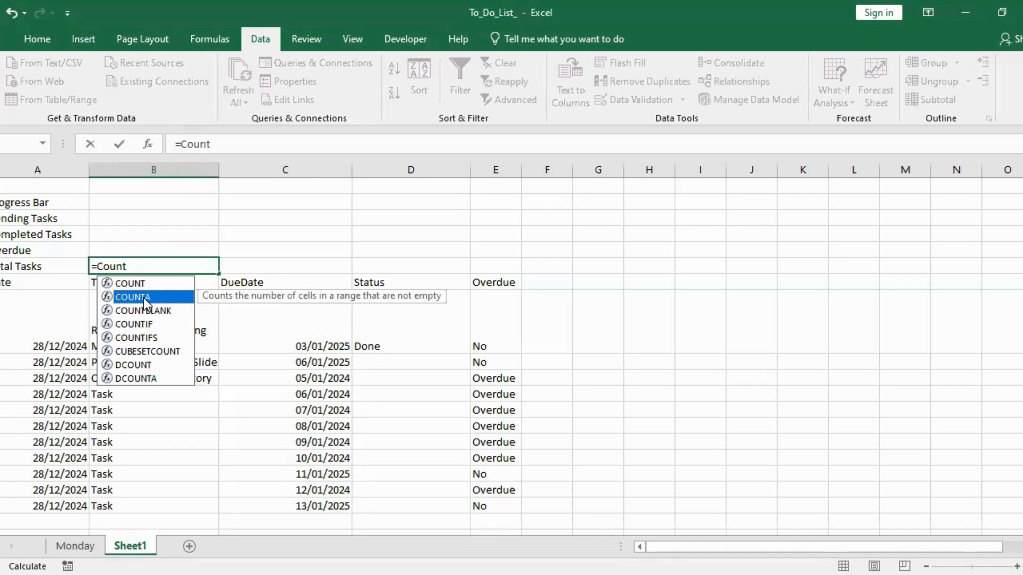
double_click(144, 297)
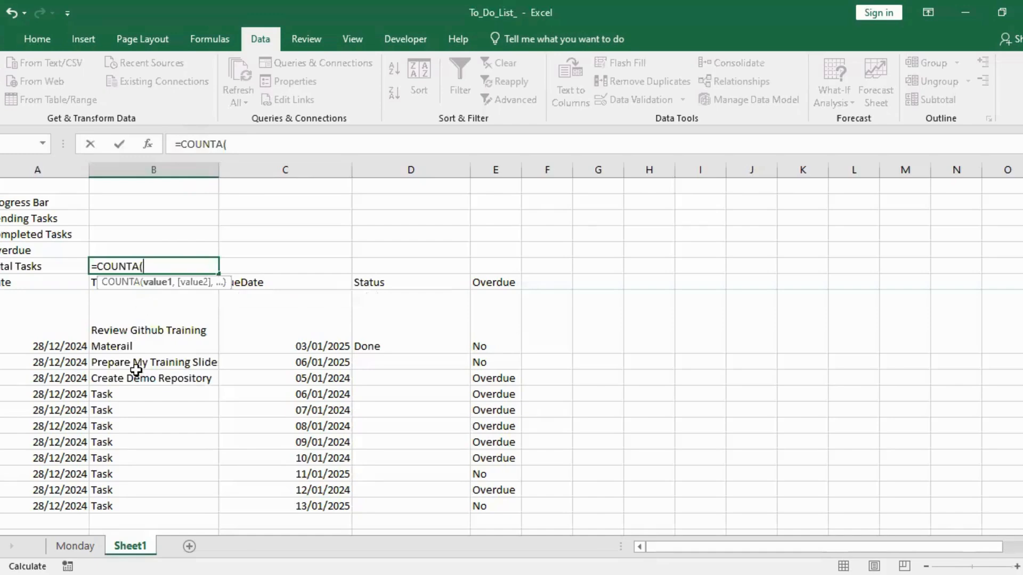
left_click(94, 298)
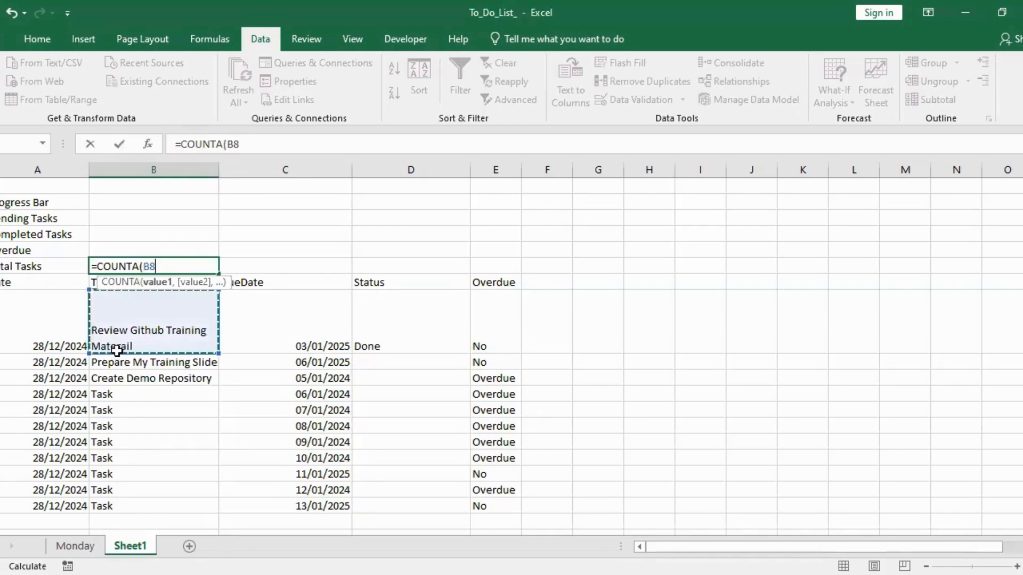
left_click(143, 507, "shift")
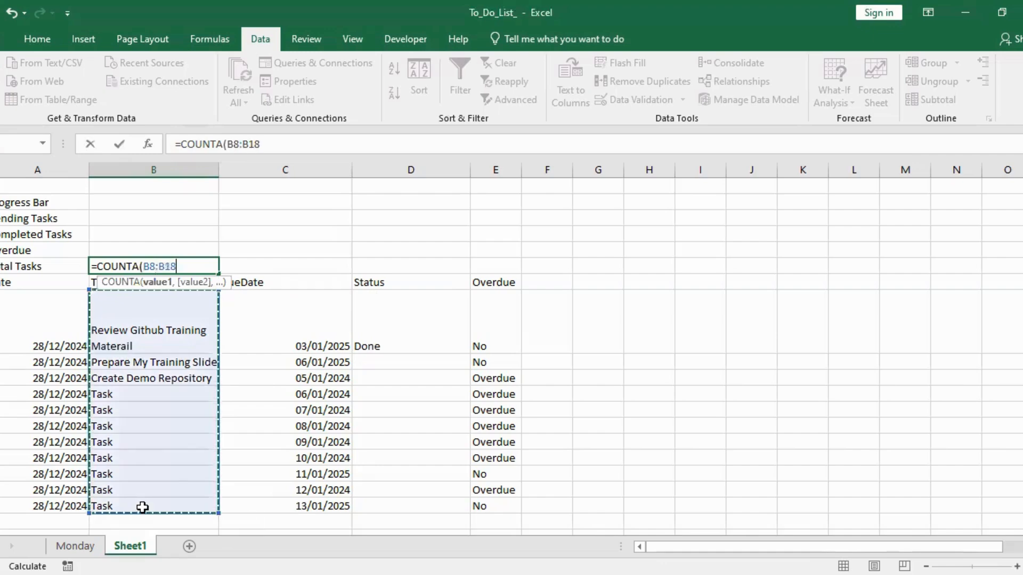
key("Return")
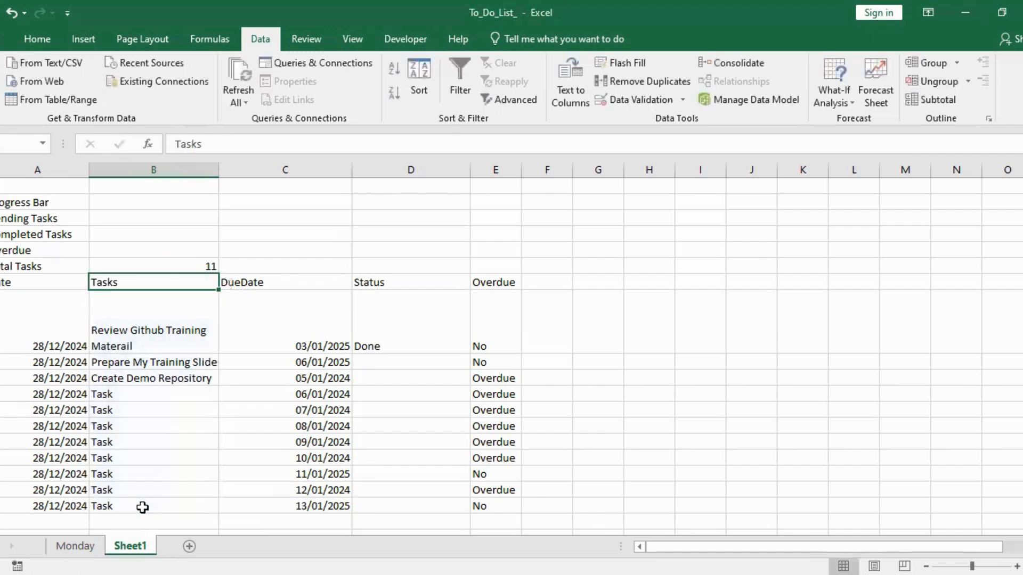
Enter =COUNTIF(D8:D18,"") in B4, beside the Completed Tasks label.
left_click(138, 238)
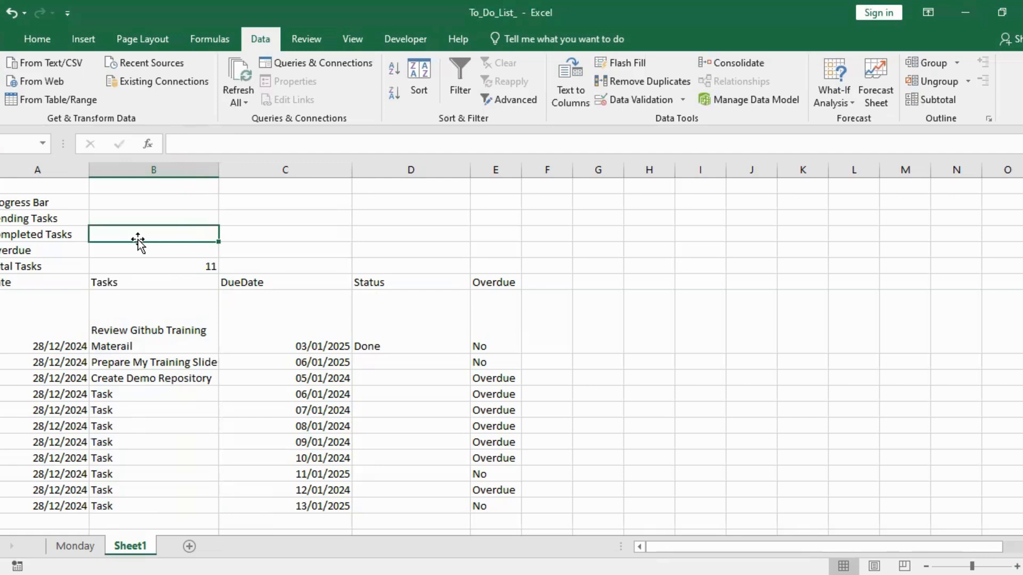
type("coun")
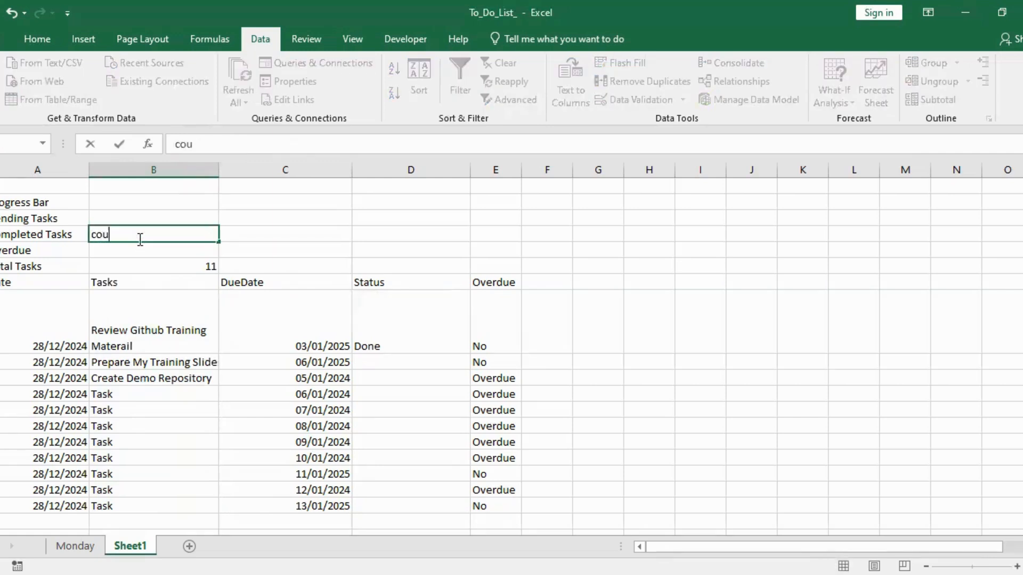
key("BackSpace")
key("BackSpace")
key("BackSpace")
key("BackSpace")
type("=coun")
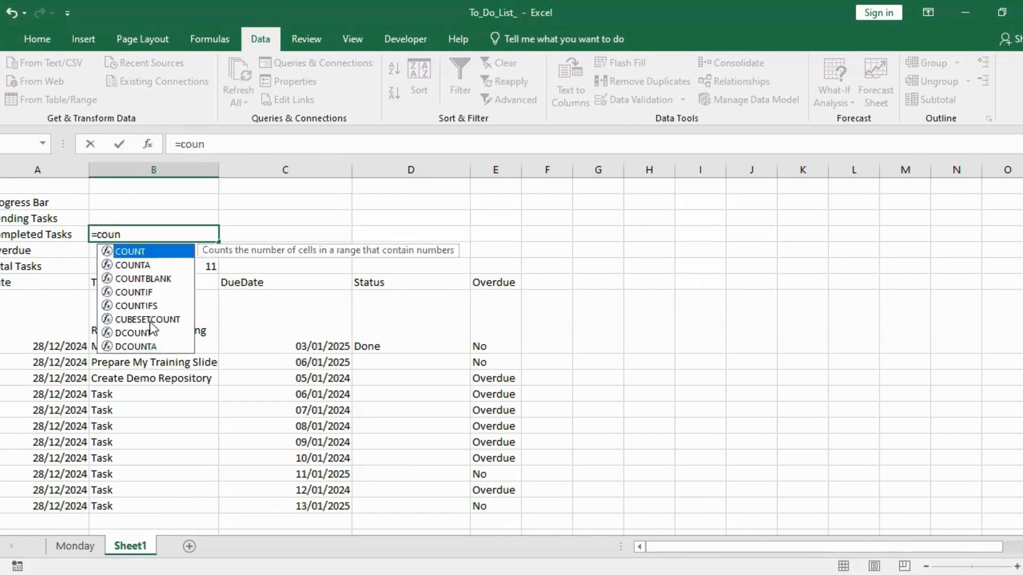
double_click(149, 292)
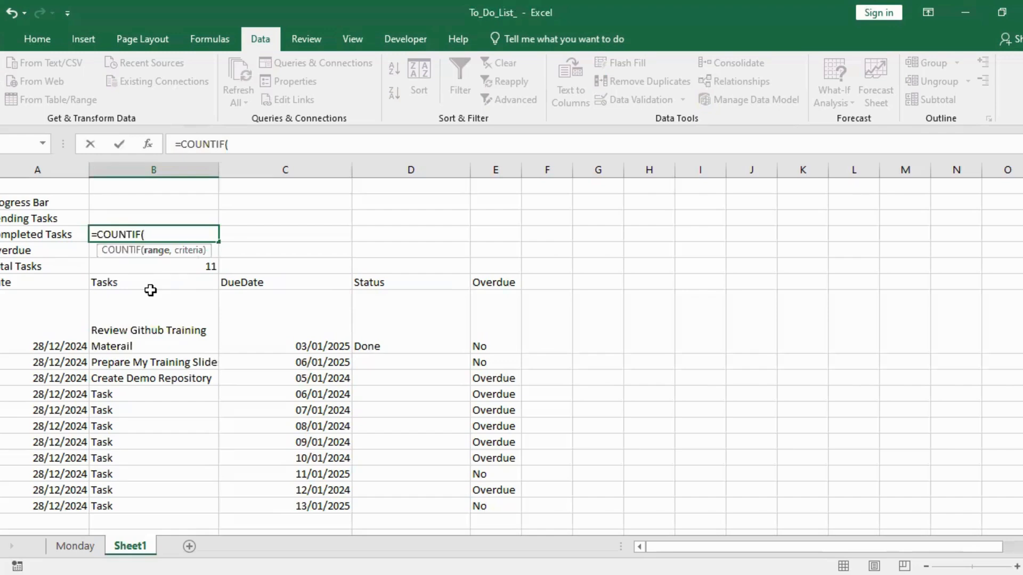
left_click(427, 318)
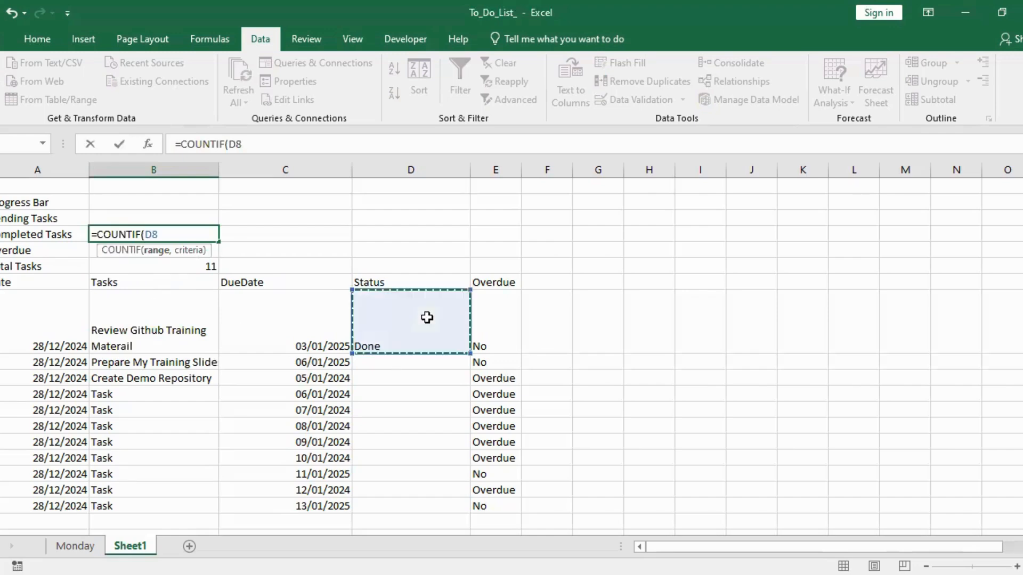
left_click(436, 499, "shift")
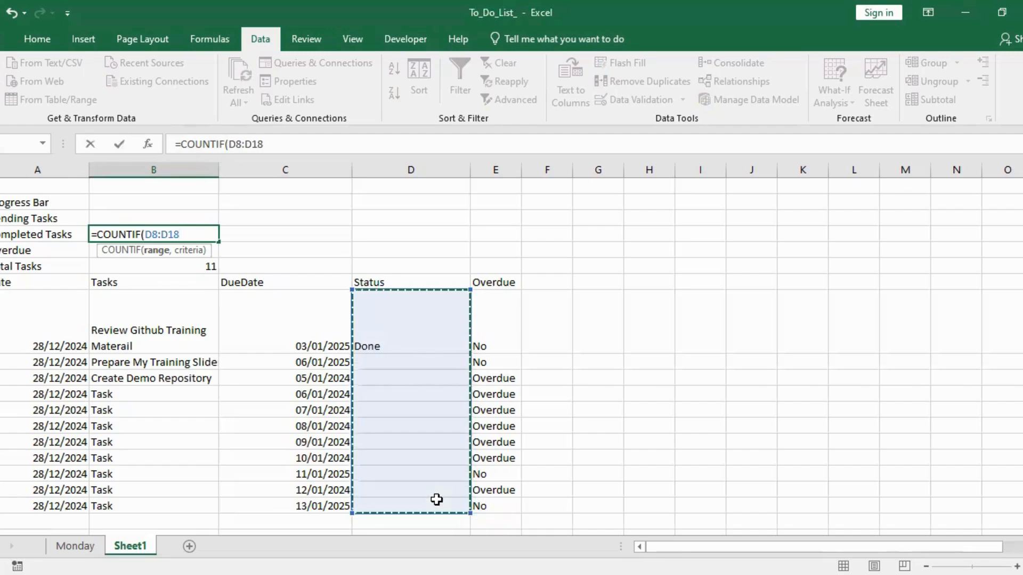
type(",")
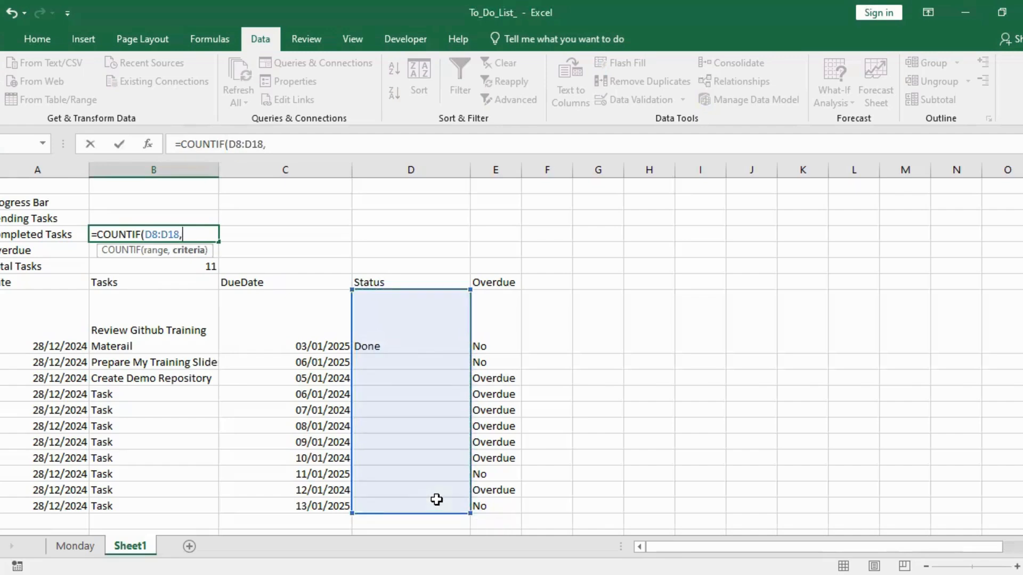
type("\"\"")
key("Left")
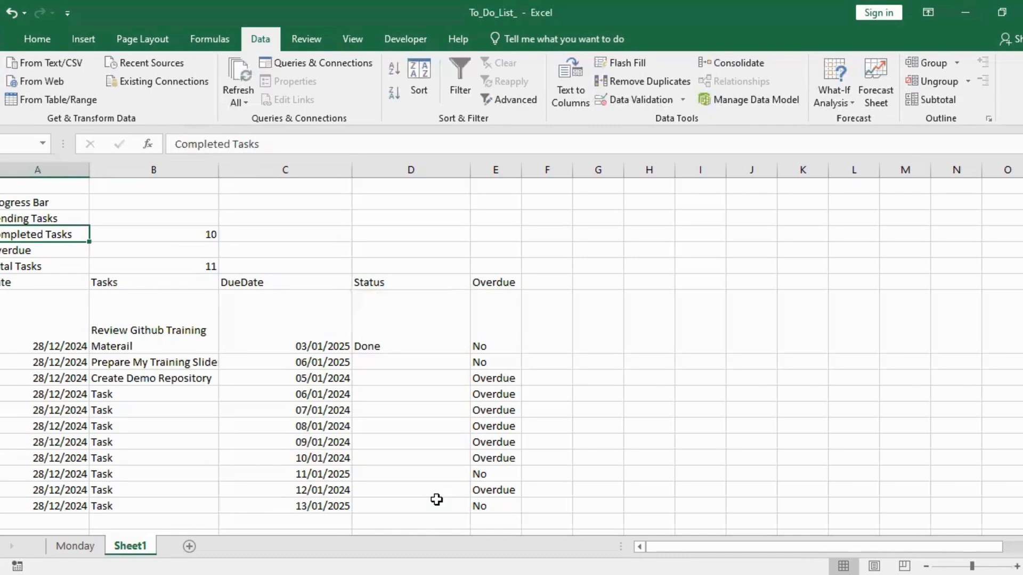
Set the criterion of the COUNTIF formula in B4, beside Completed Tasks, to "Done".
left_click(162, 234)
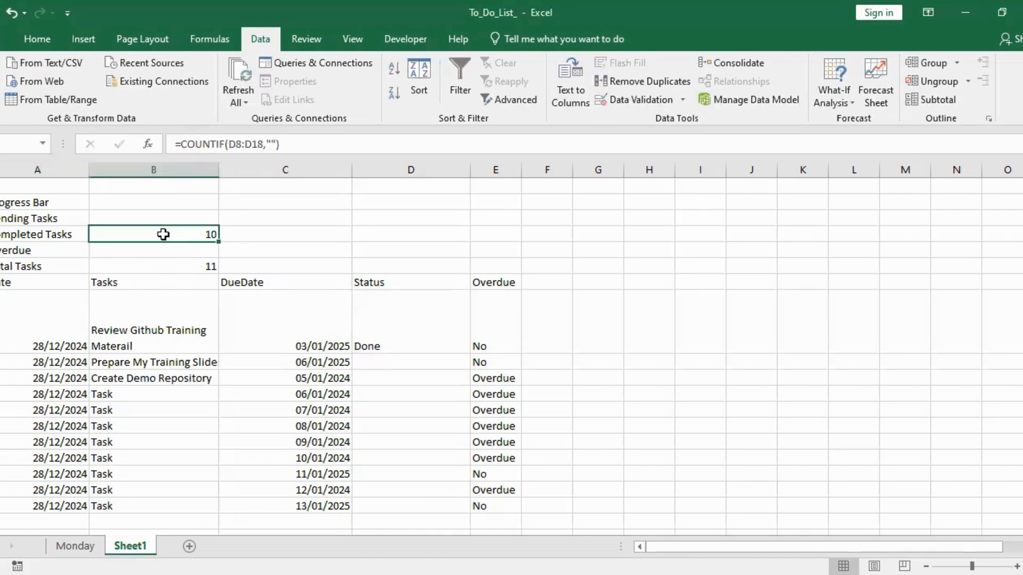
left_click(271, 144)
type("Done")
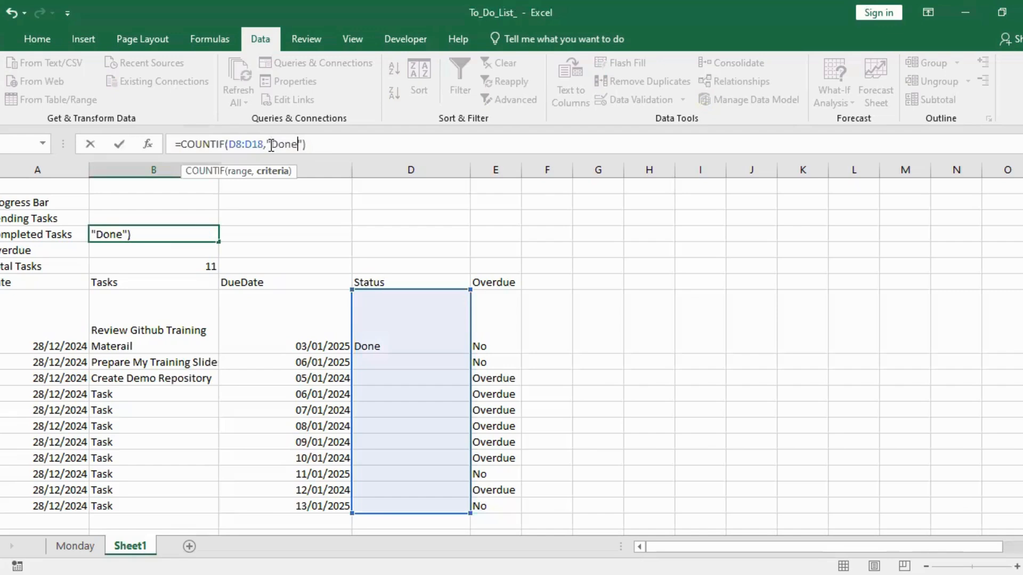
key("Return")
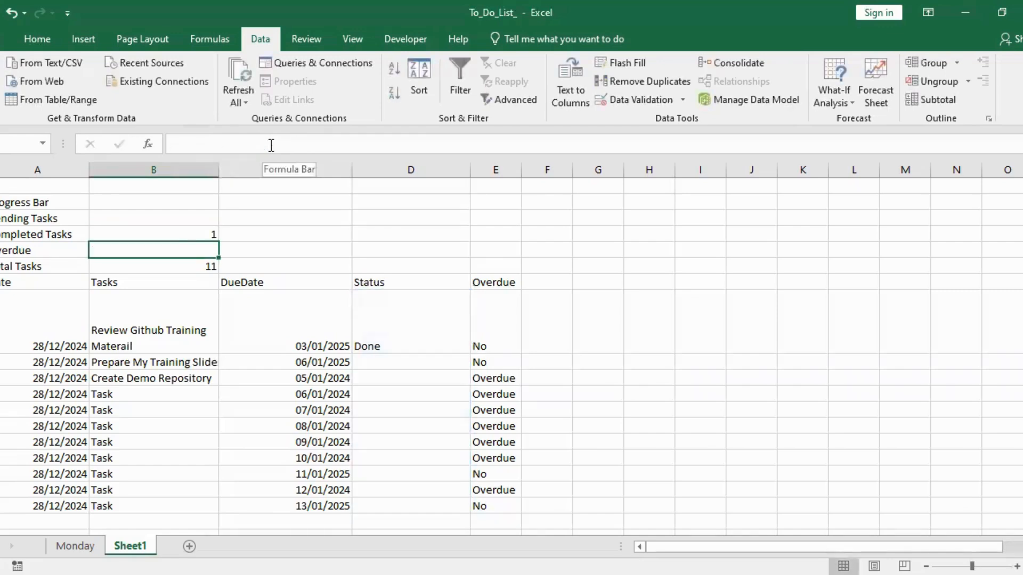
Move the formula =COUNTIF(D8:D18,"Done") from B4 into B3, beside Pending Tasks, and paste it back into B4 as well.
left_click(191, 235)
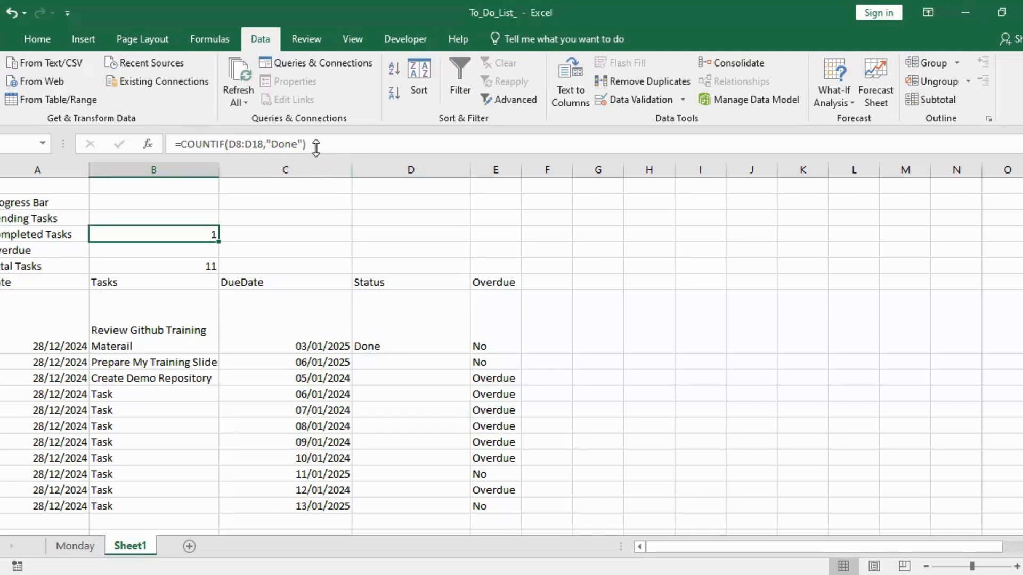
left_click_drag(316, 145, 175, 145)
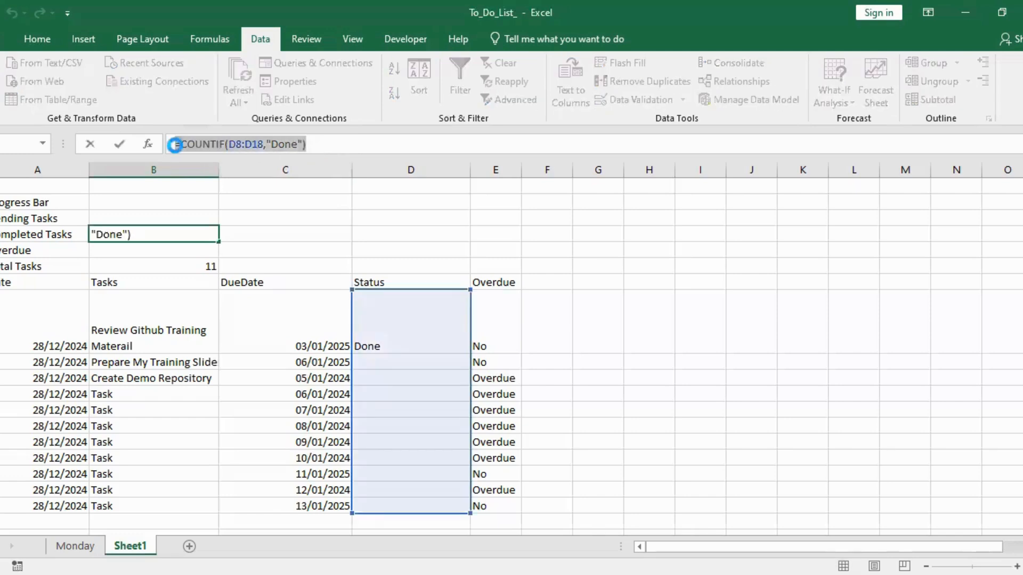
type("=")
left_click(132, 218)
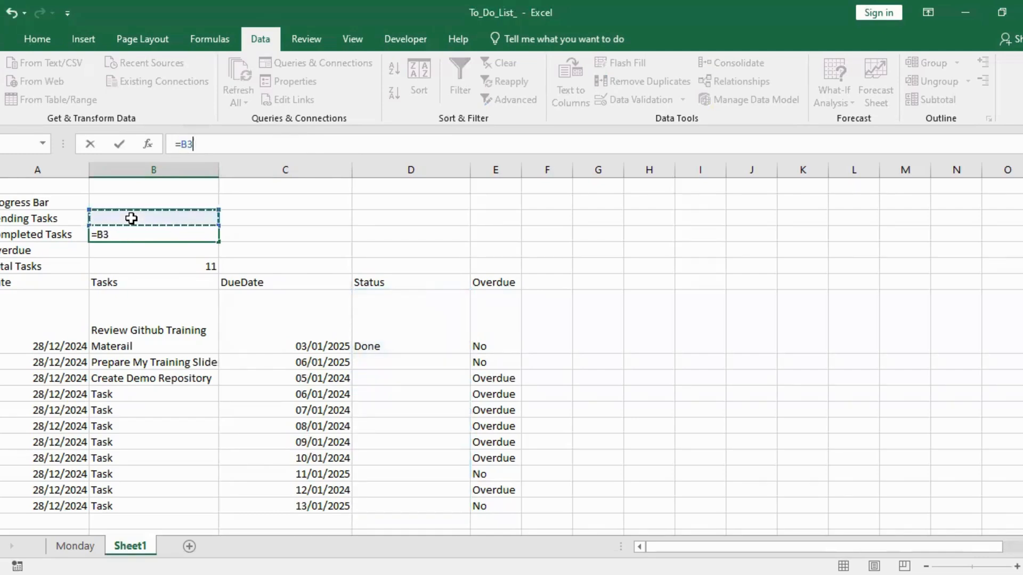
key("Escape")
left_click(132, 218)
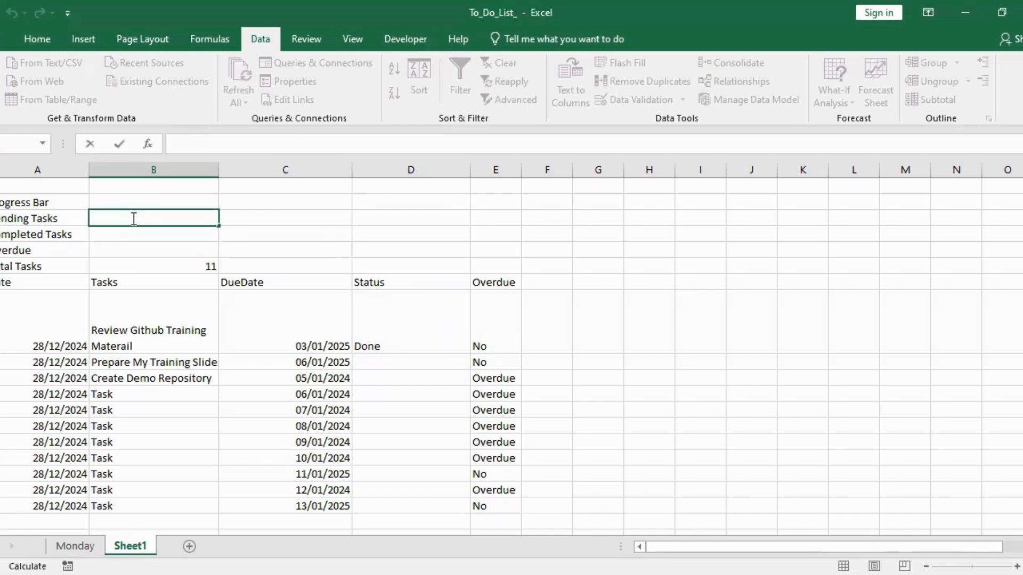
key("ctrl+v")
key("Return")
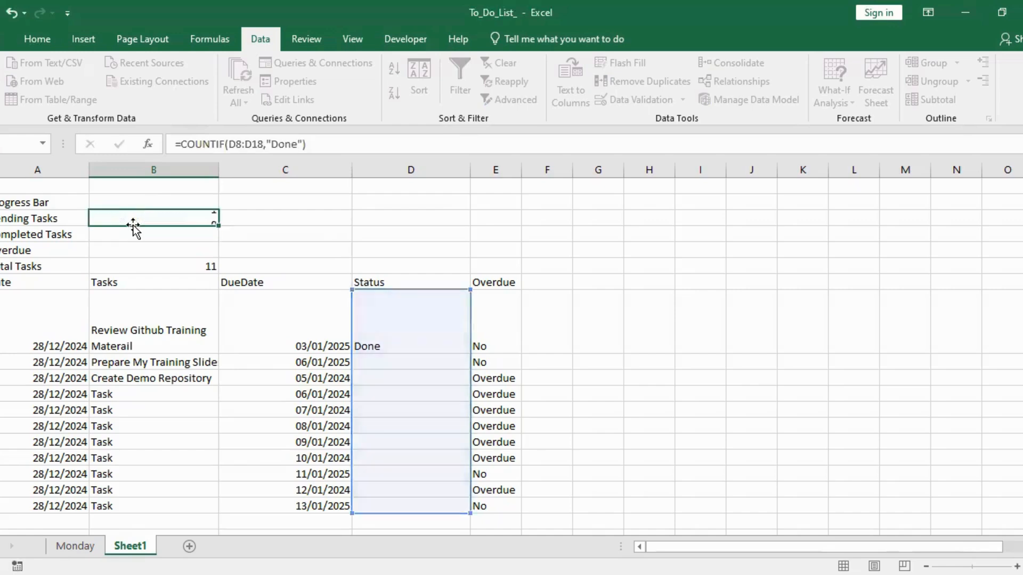
double_click(132, 233)
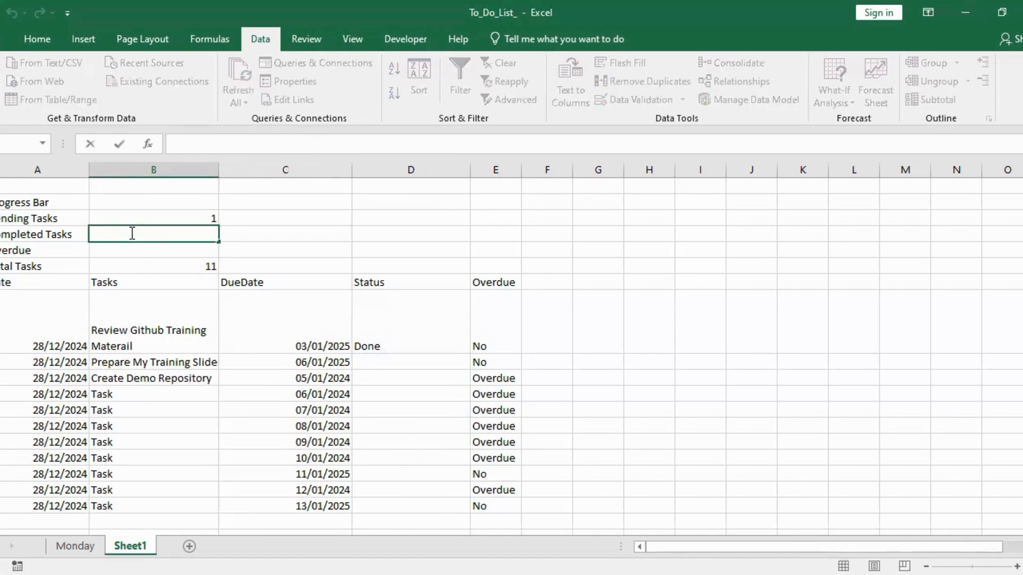
key("ctrl+v")
key("Return")
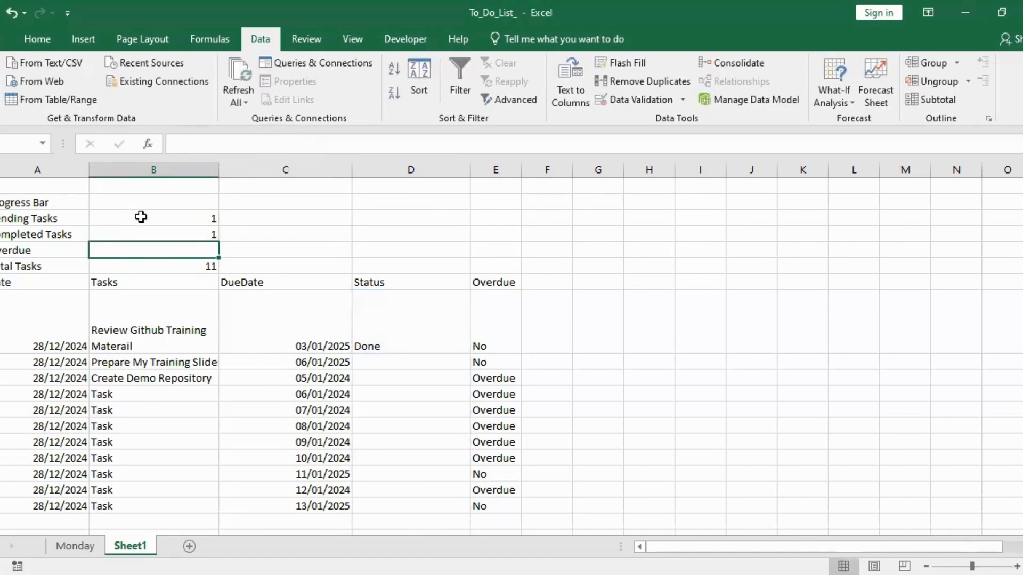
Set the criterion of the COUNTIF formula in B3, beside Pending Tasks, to "Pending".
left_click(141, 217)
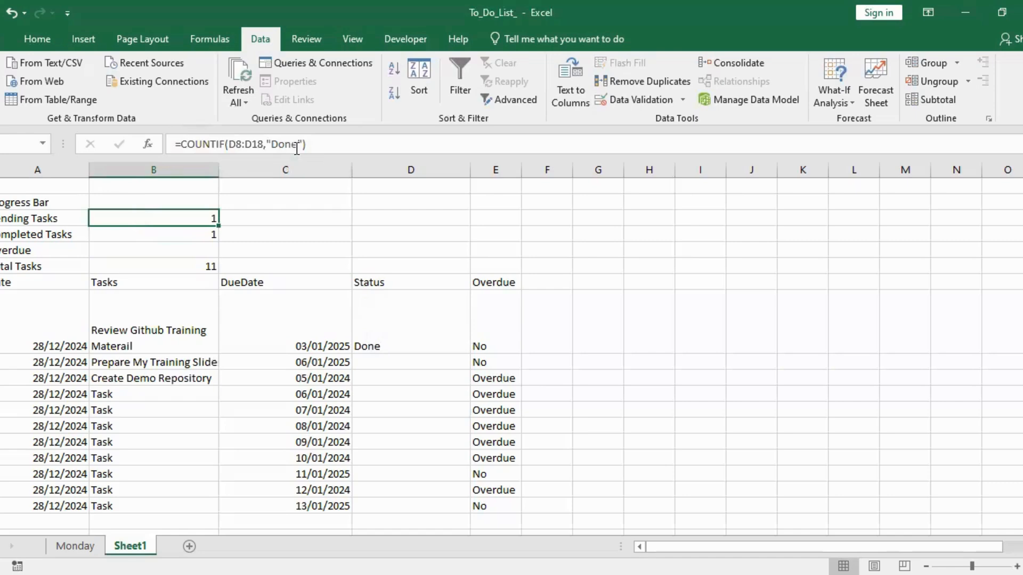
left_click(297, 148)
key("BackSpace")
key("BackSpace")
key("BackSpace")
key("BackSpace")
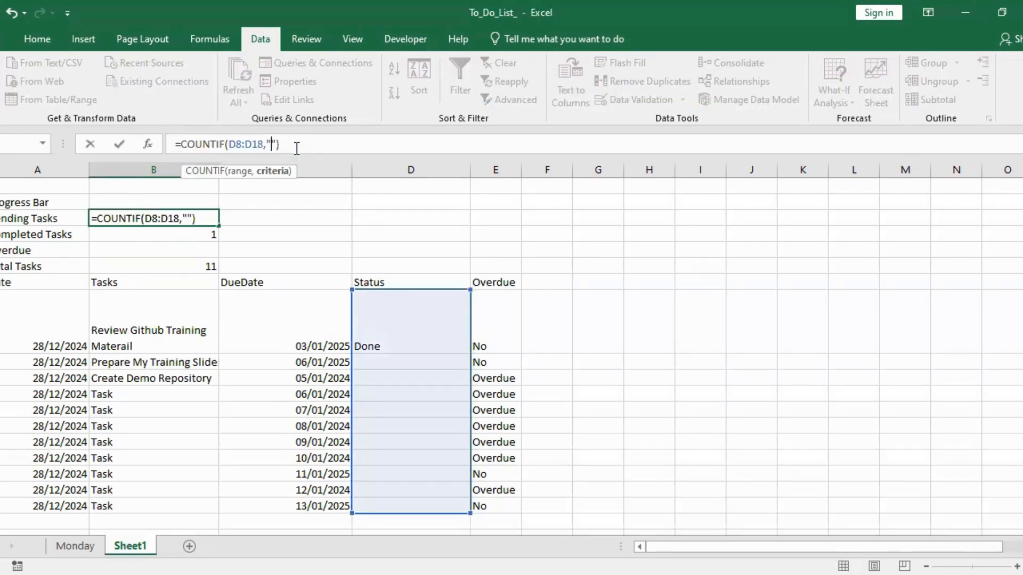
type("Pending")
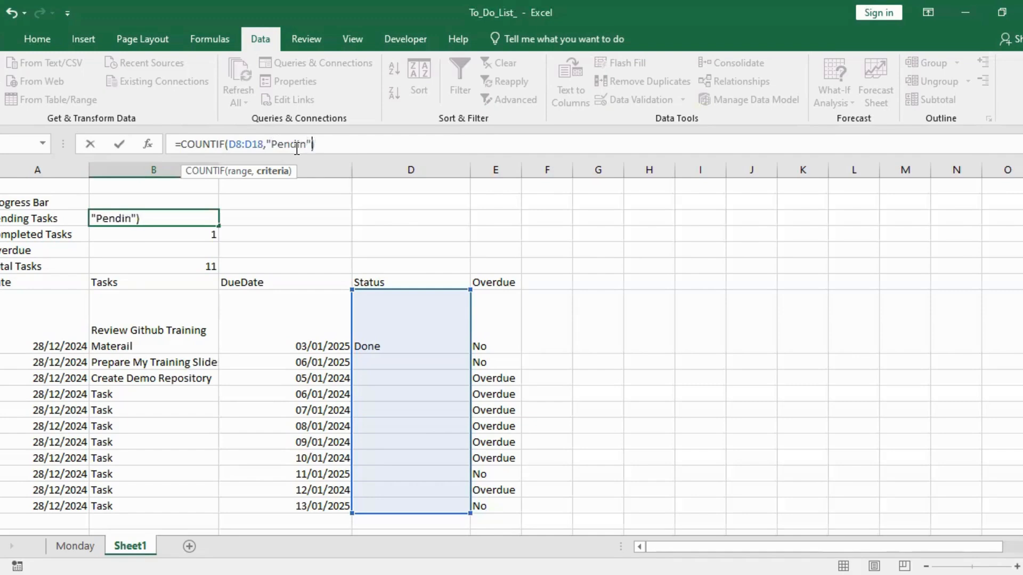
key("Return")
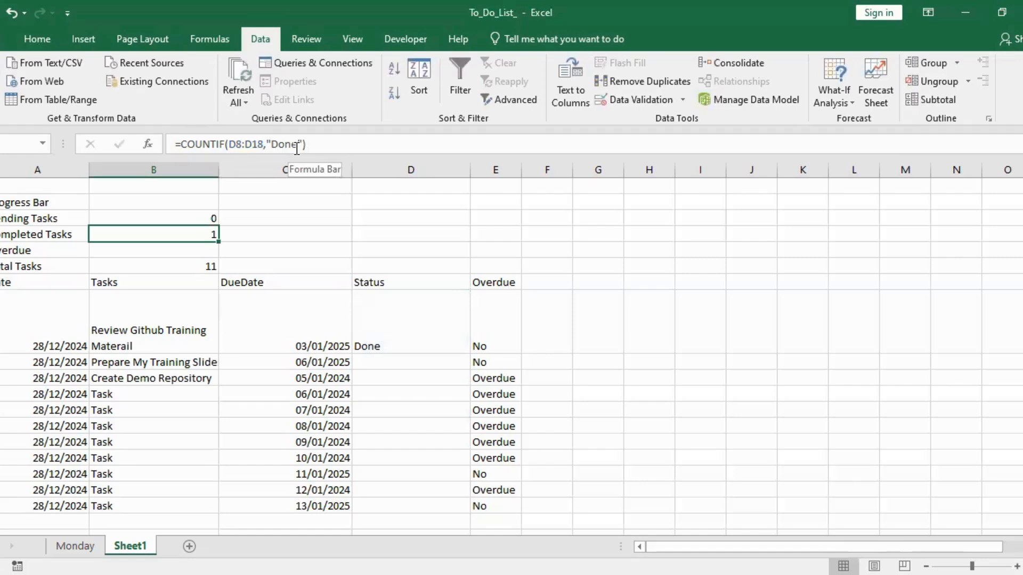
Paste the "Done" COUNTIF formula into B5, beside the Overdue label, and change its range to E8:E18.
left_click(171, 249)
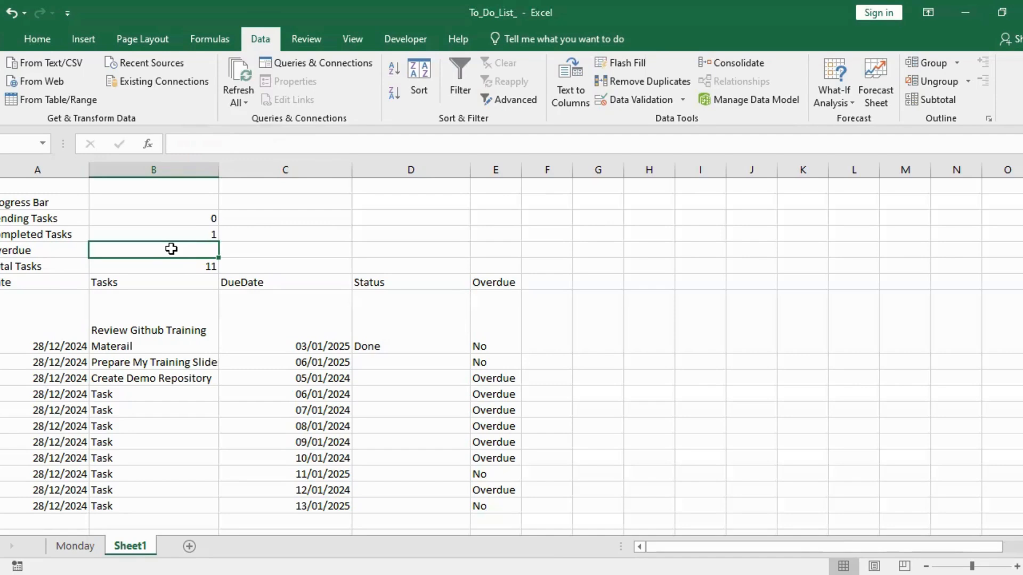
type("=COUNTIF(D8:D18,\"Done\")")
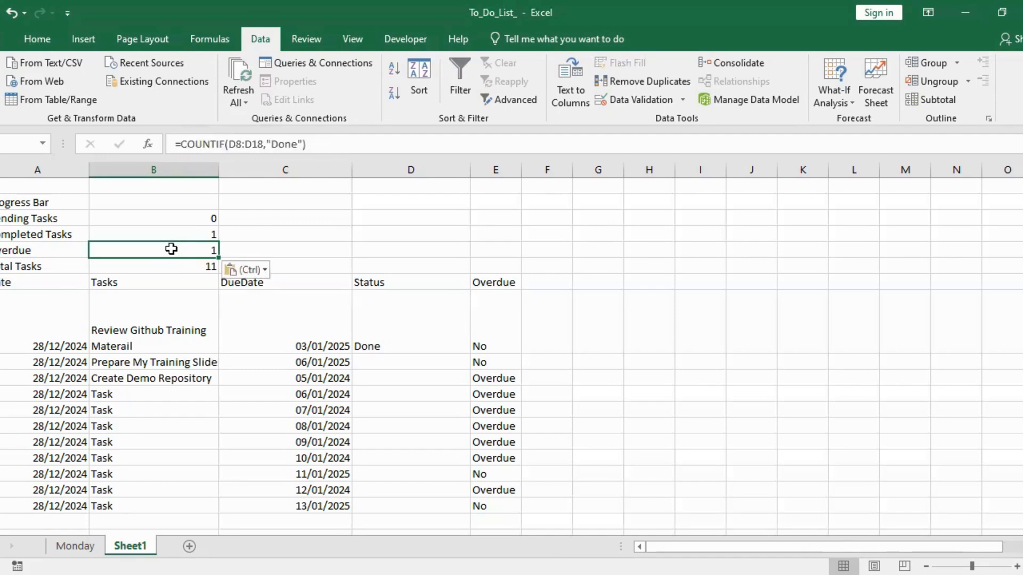
left_click(236, 145)
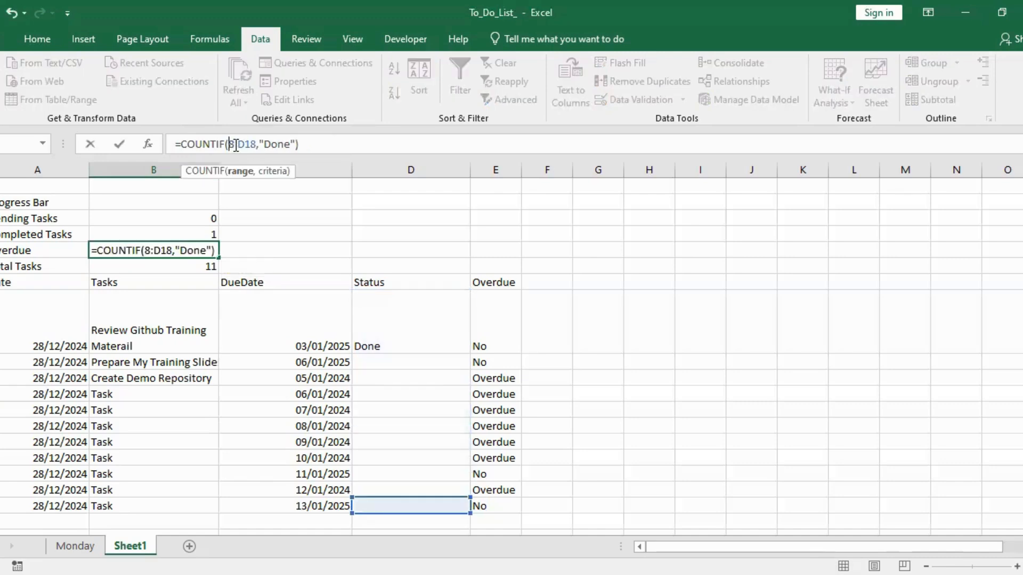
key("BackSpace")
type("E")
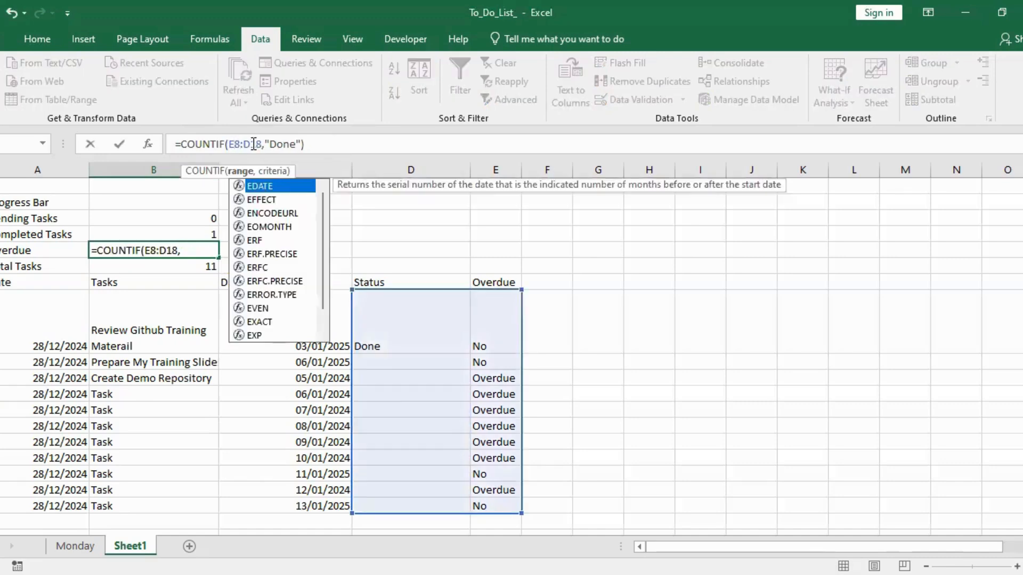
left_click(254, 145)
key("BackSpace")
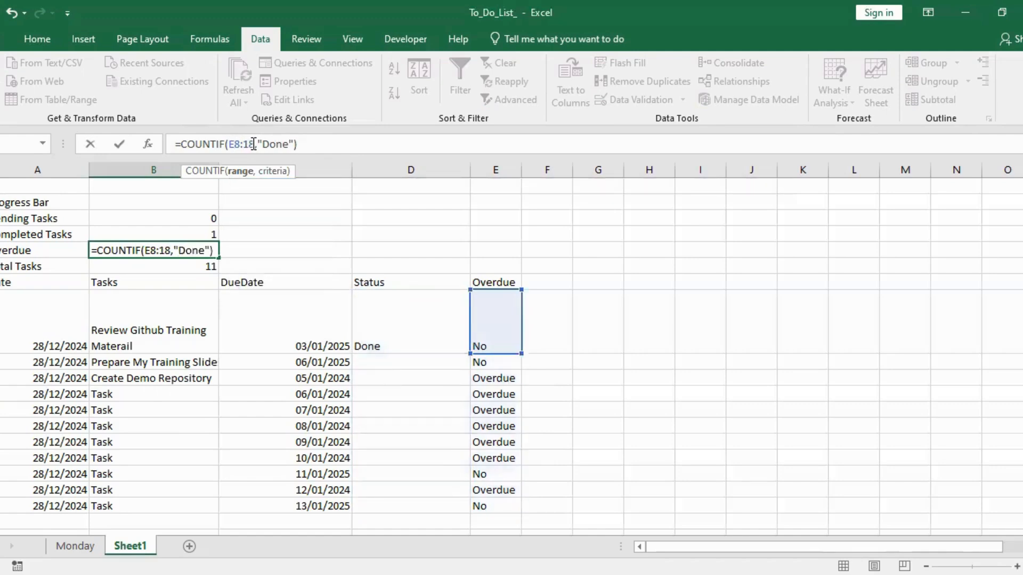
type("E")
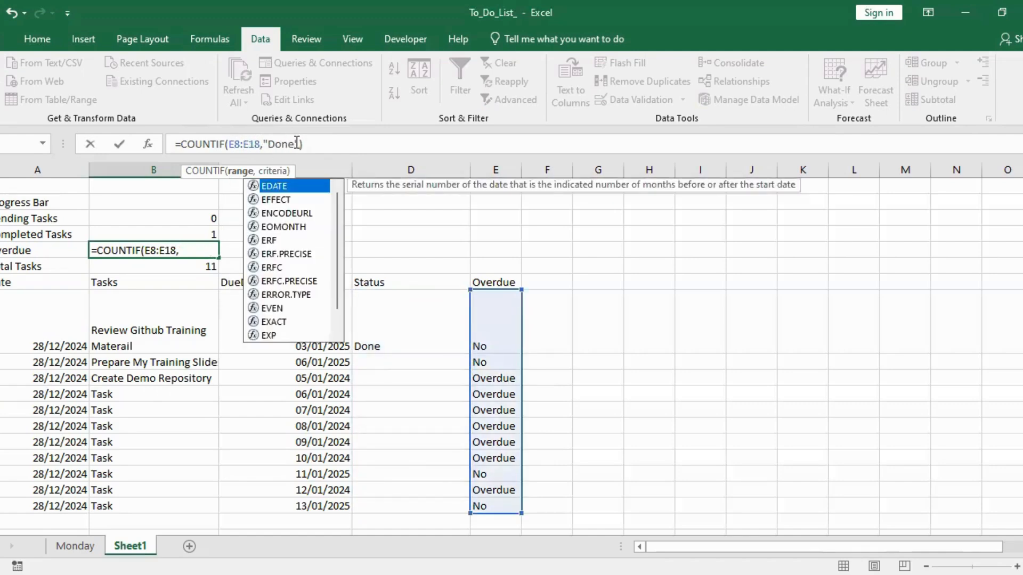
Replace the criterion of the COUNTIF formula in B5 with "Overdue" and enter the formula.
key("BackSpace")
key("BackSpace")
key("BackSpace")
key("BackSpace")
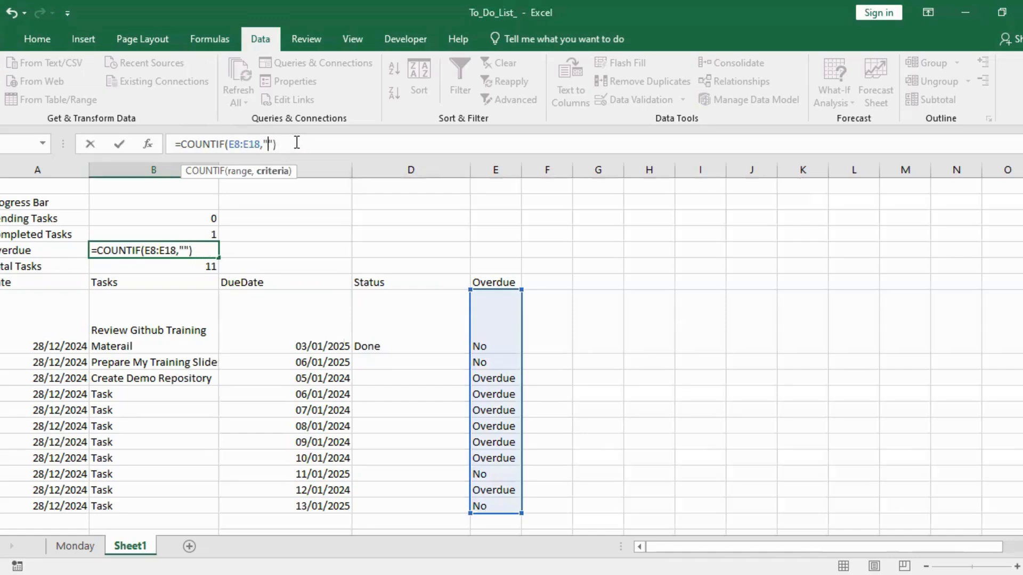
type("Overdue")
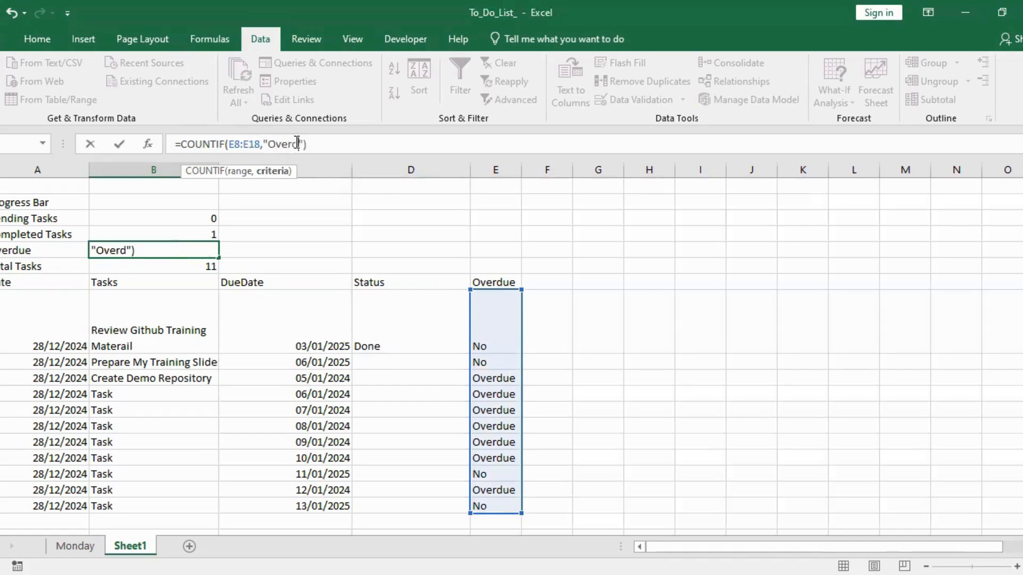
key("Return")
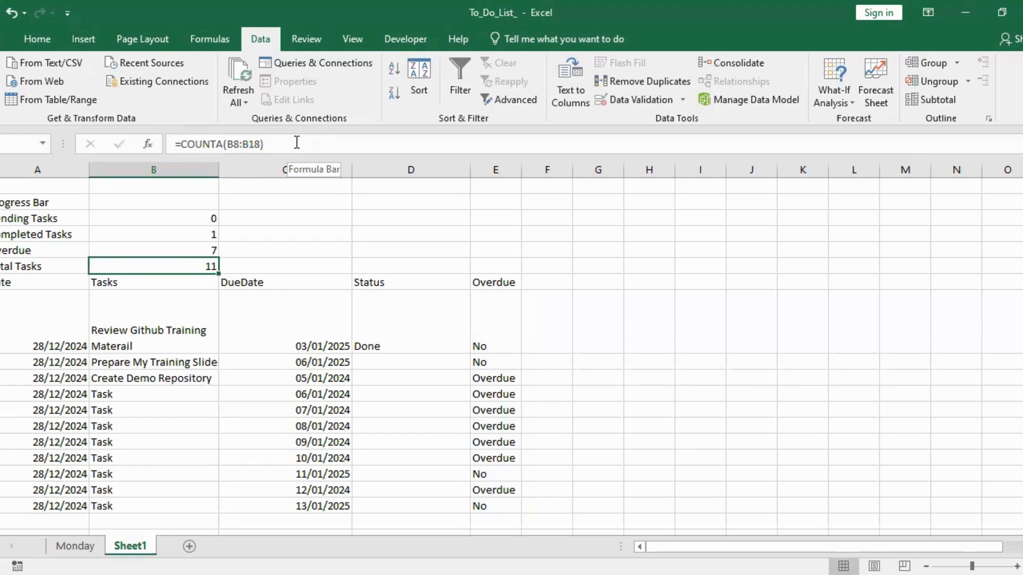
Calculate progress in B2, beside the Progress Bar label, by dividing completed by total tasks with =B4/B6.
left_click(134, 203)
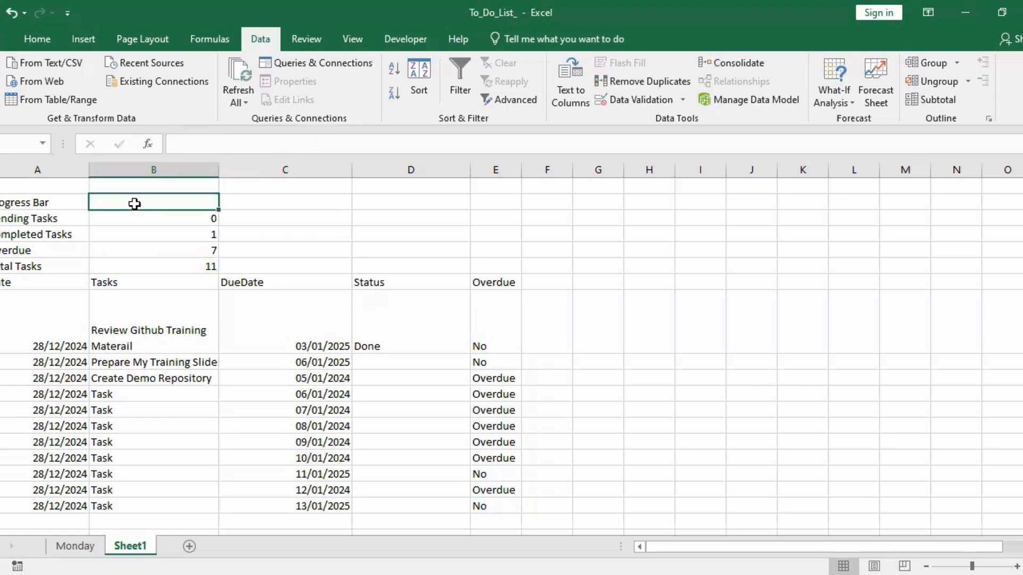
type("=")
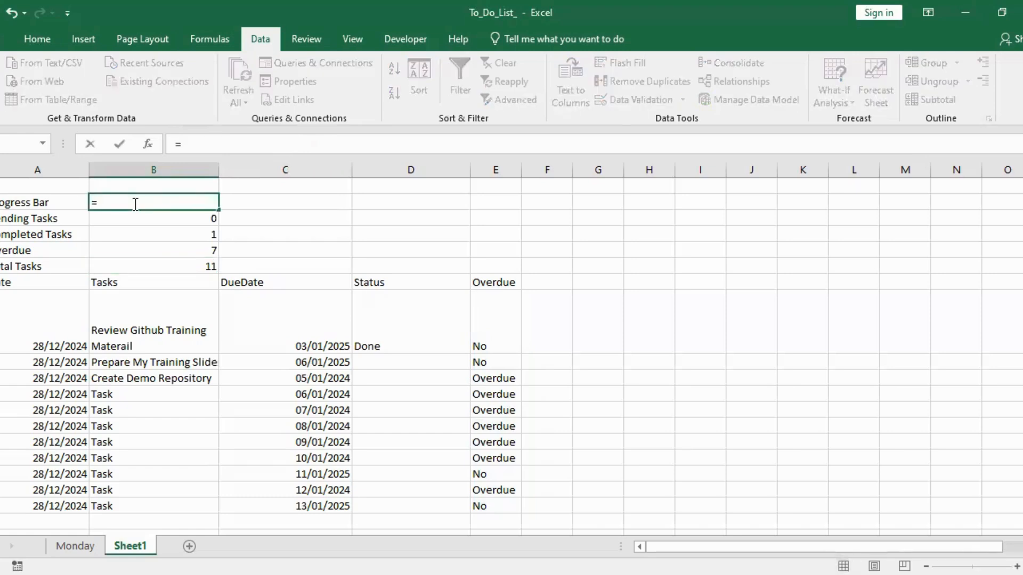
left_click(132, 235)
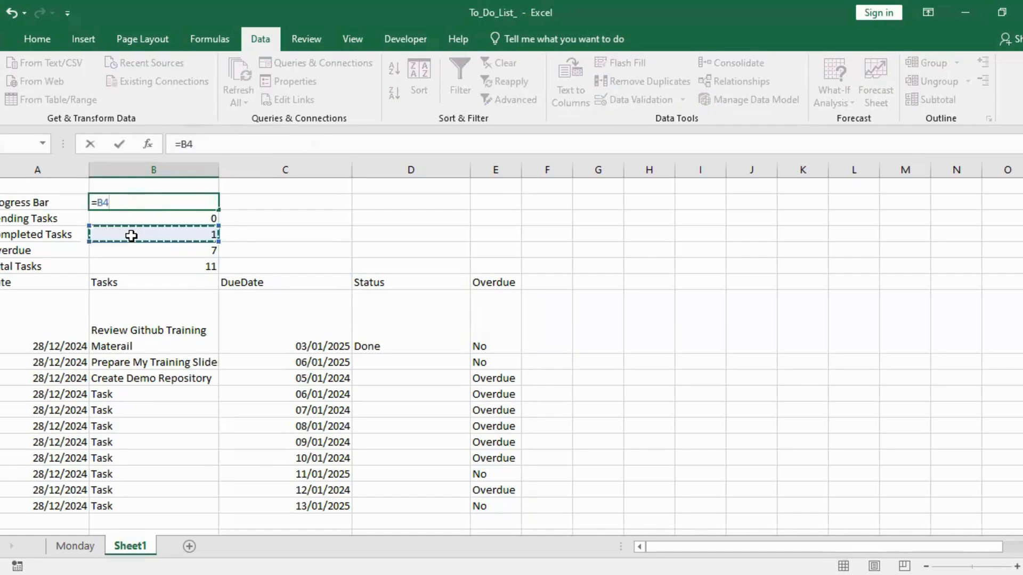
type("/")
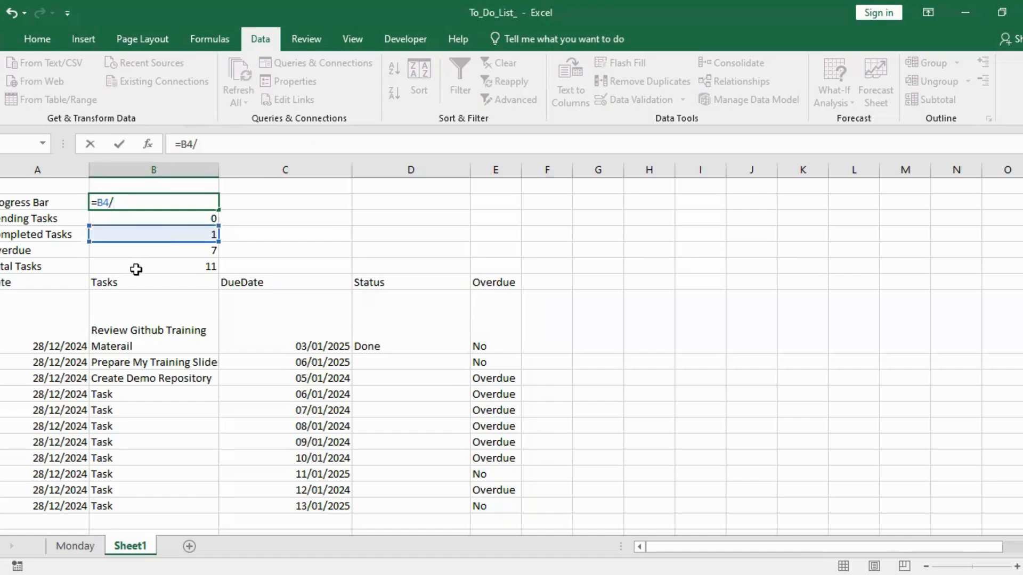
left_click(136, 269)
key("Return")
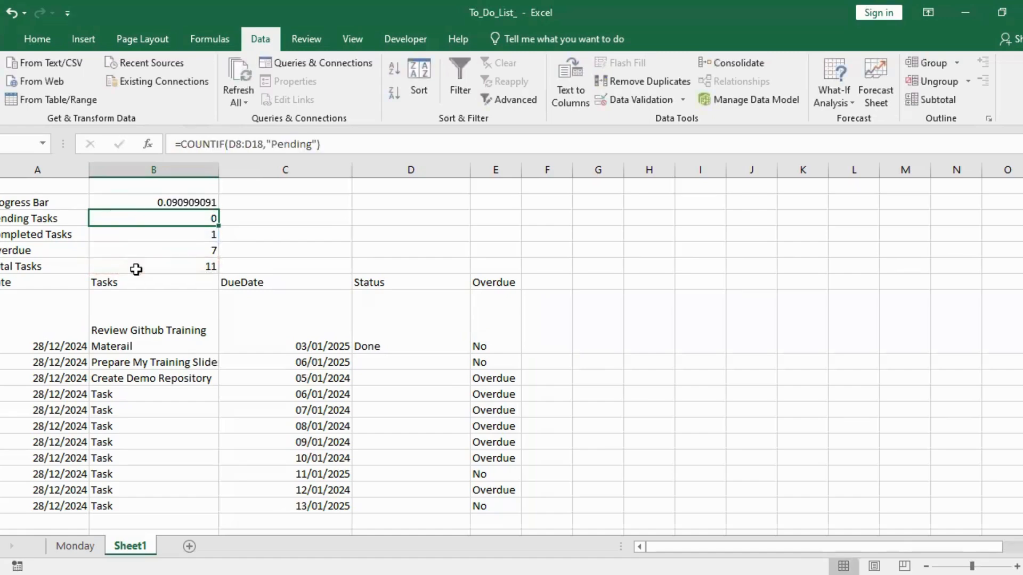
Format the progress value in B2 as a percentage.
left_click(160, 201)
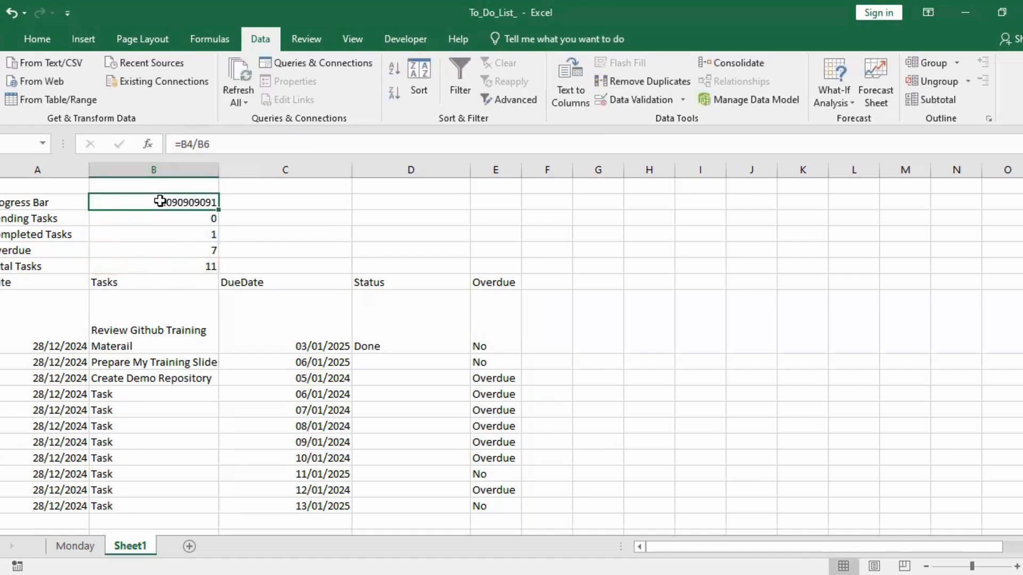
left_click(36, 38)
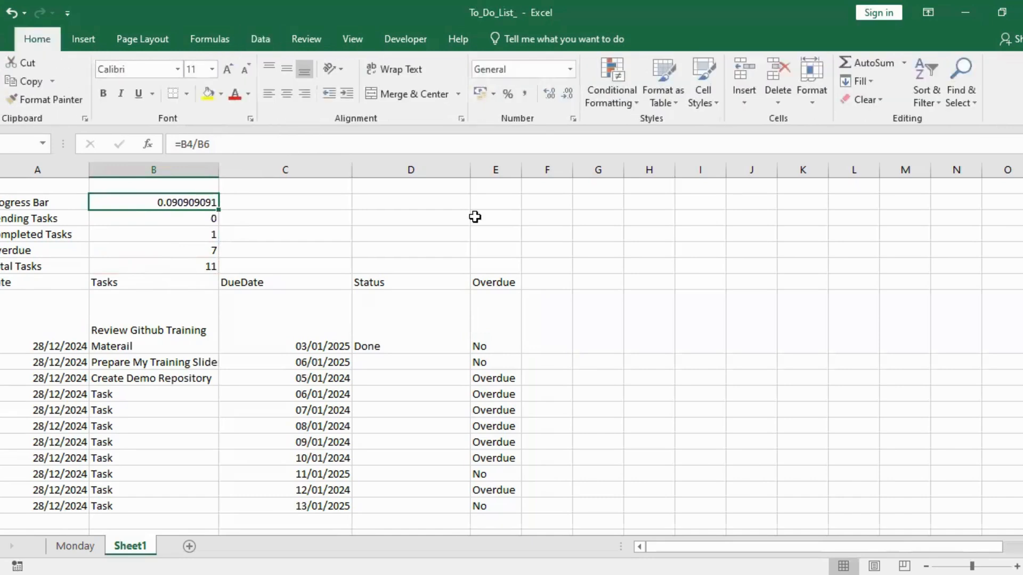
left_click(508, 93)
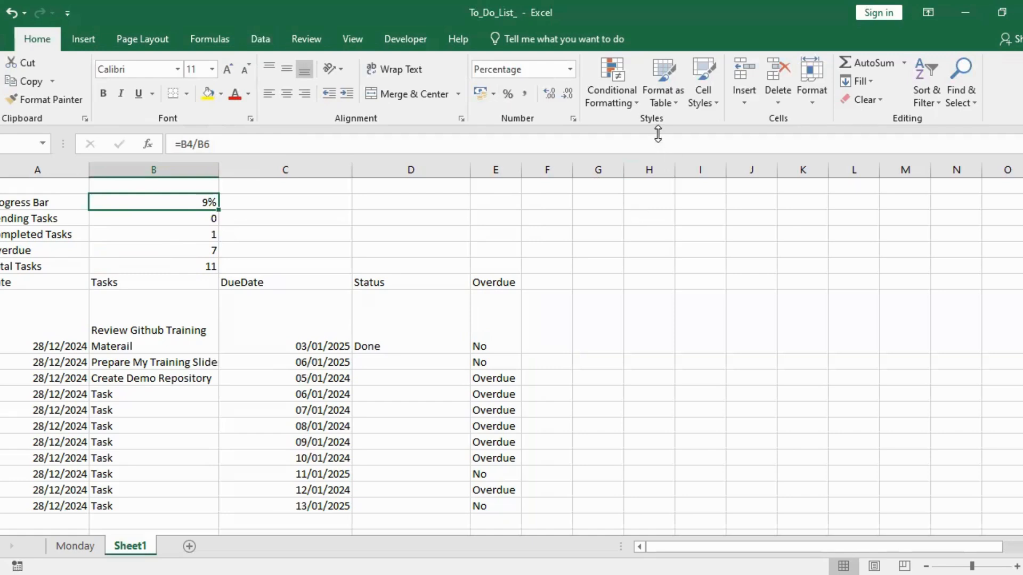
Apply a green gradient-fill data bar to the progress cell B2 with conditional formatting, then select B5.
left_click(637, 98)
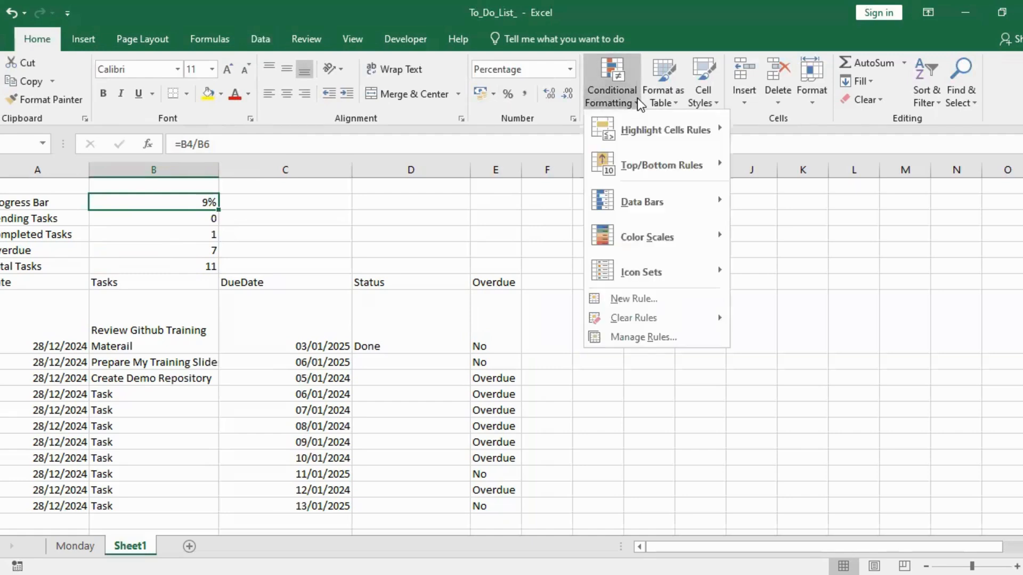
mouse_move(722, 199)
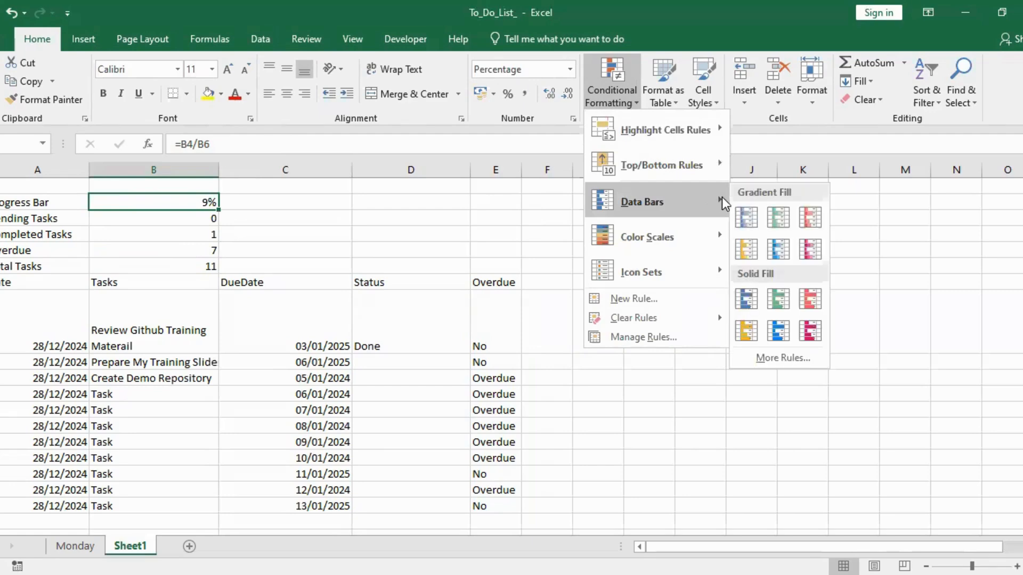
left_click(775, 216)
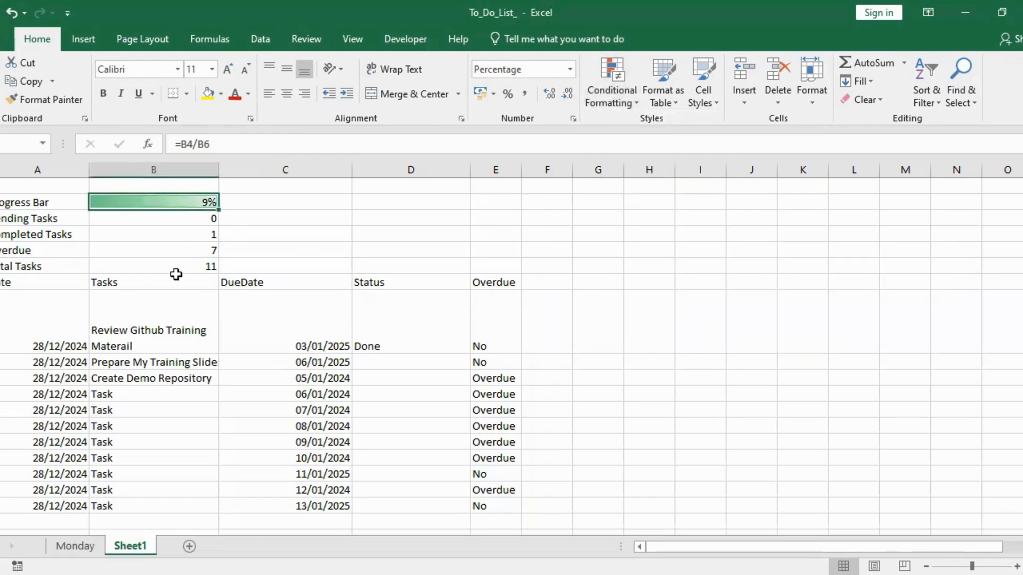
left_click(173, 251)
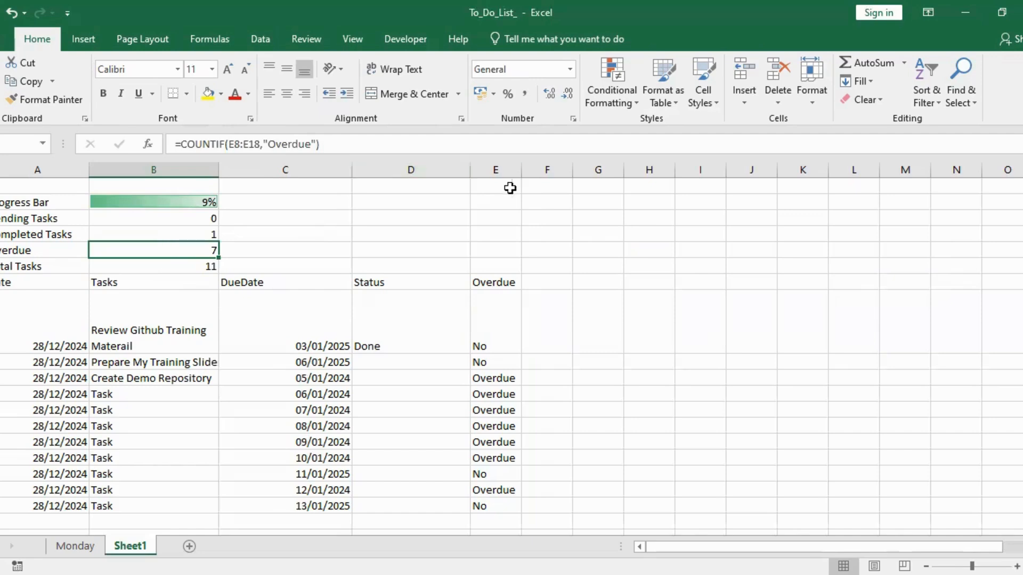
Apply a red solid-fill data bar to the overdue count in B5 with conditional formatting.
left_click(627, 100)
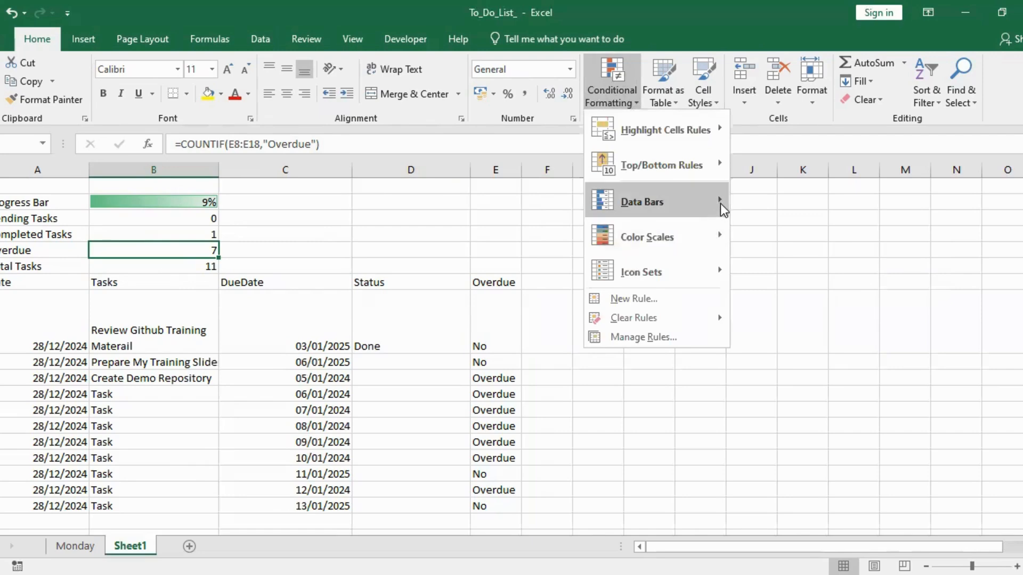
mouse_move(720, 203)
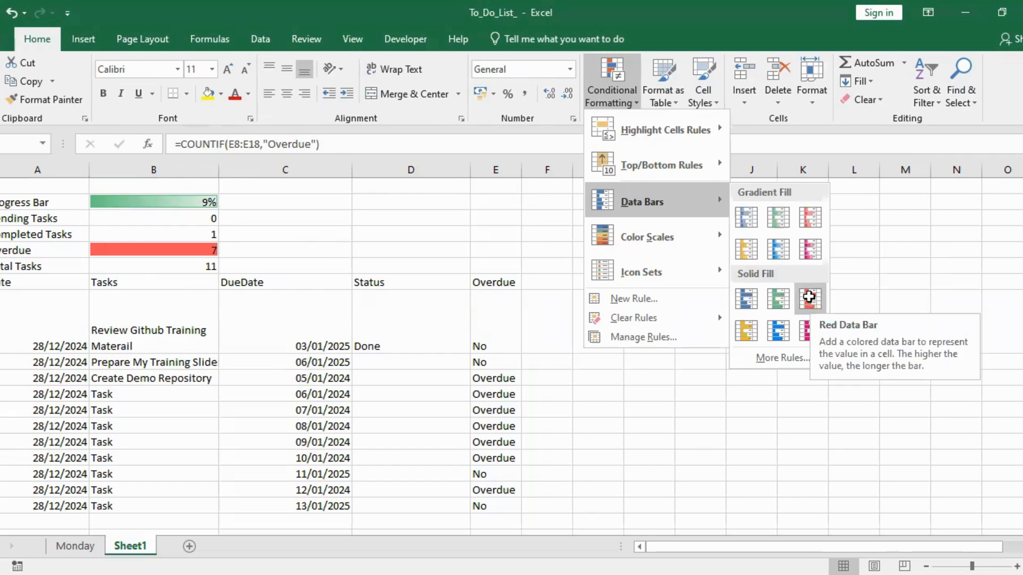
left_click(809, 296)
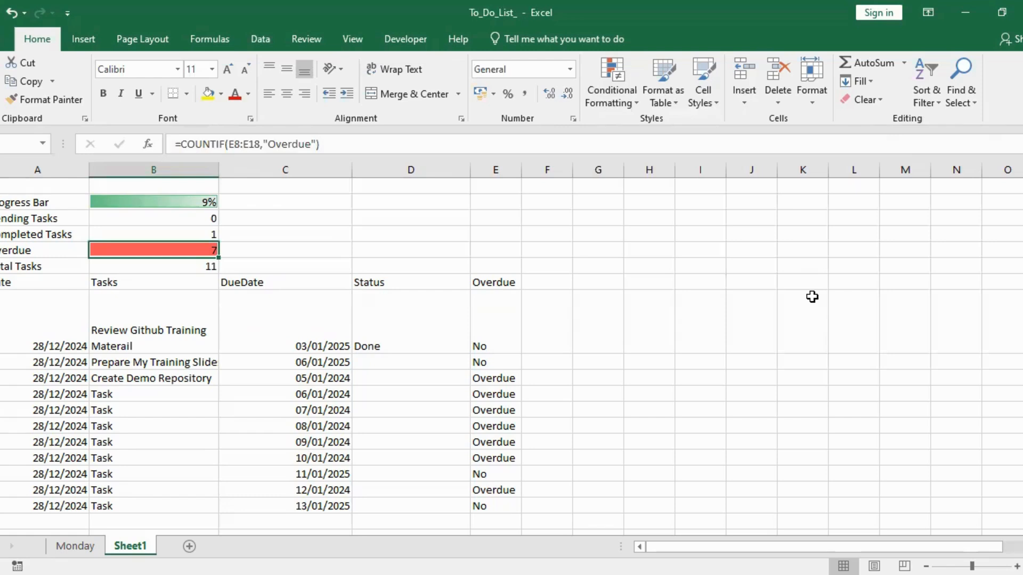
Set the status of the Prepare My Training Slide task in D9 to Done.
scroll(614, 320, "down", 1)
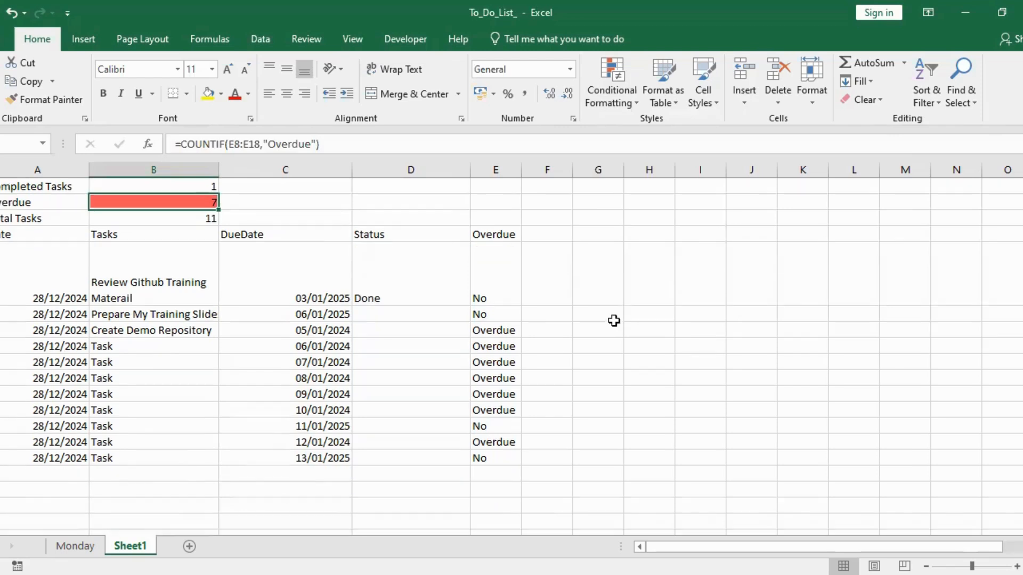
left_click(438, 319)
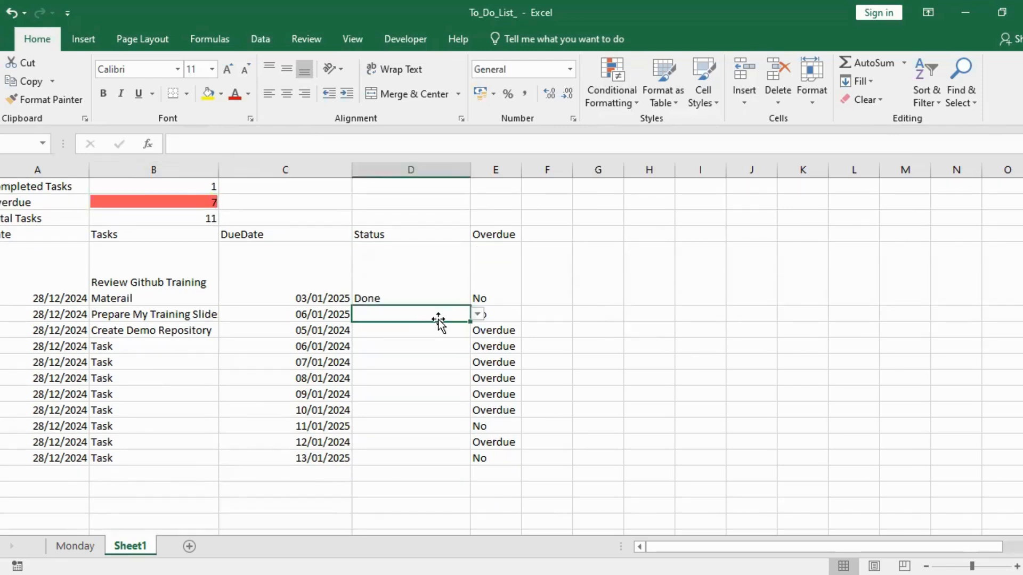
left_click(477, 314)
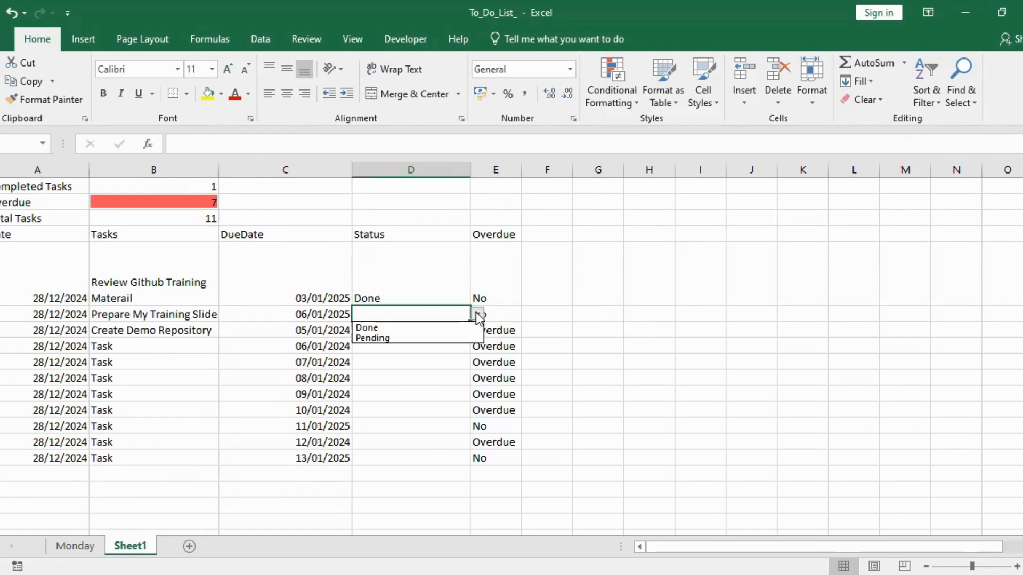
left_click(449, 328)
Set the status to Pending for the Create Demo Repository task in D10 and the task below it in D11.
left_click(448, 329)
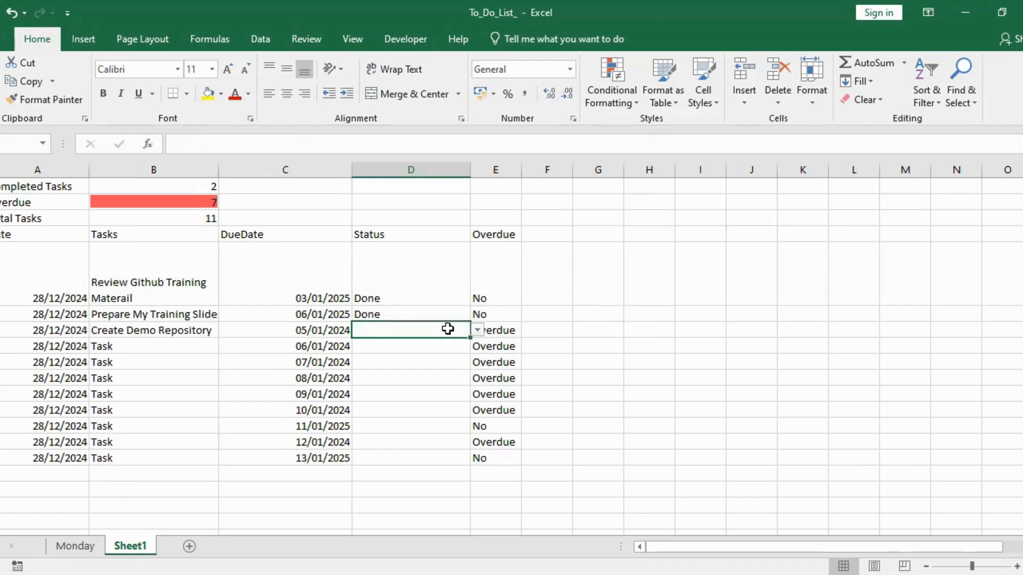
scroll(447, 329, "up", 1)
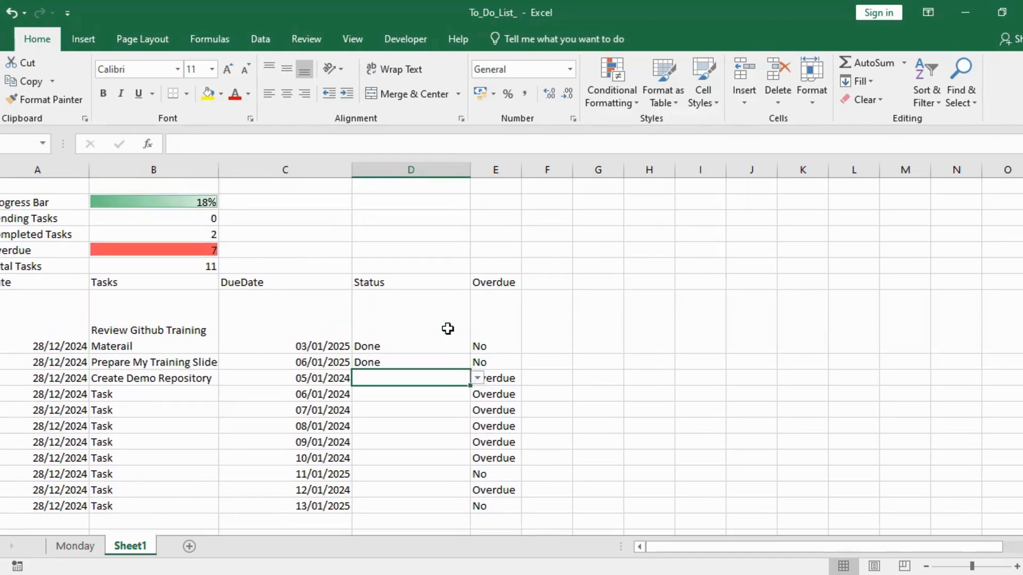
left_click(477, 378)
left_click(446, 402)
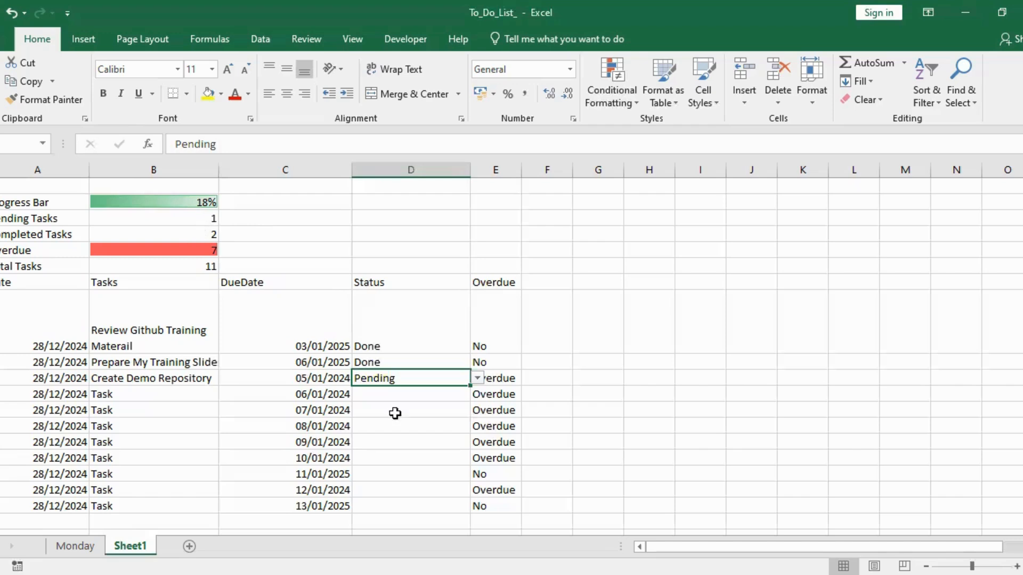
left_click(409, 395)
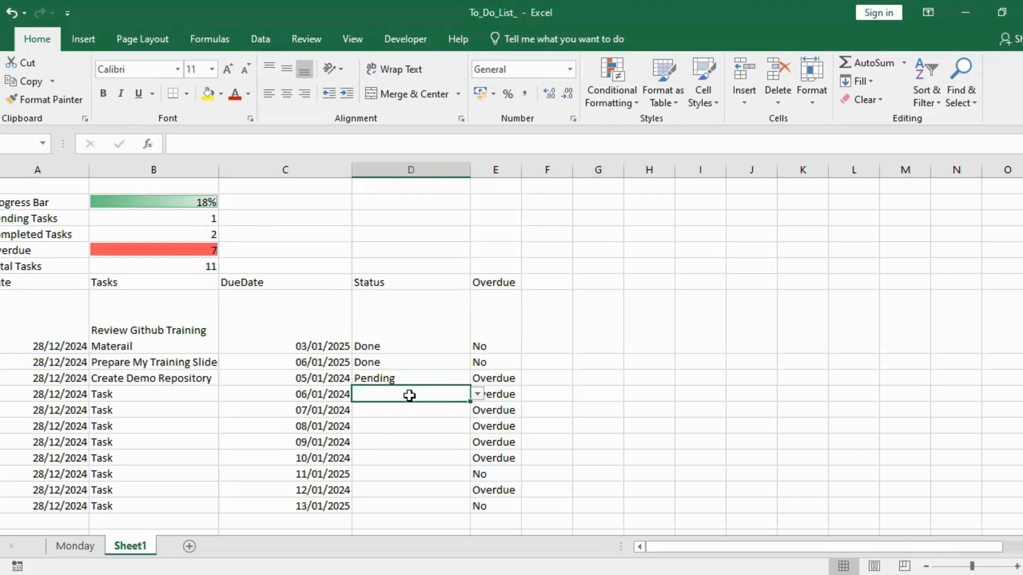
left_click(481, 398)
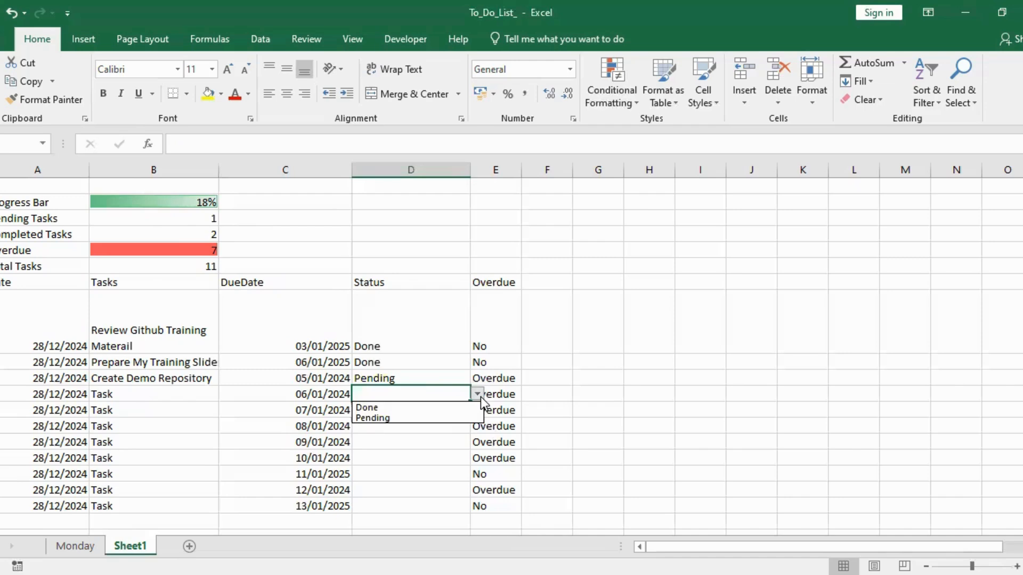
left_click(453, 418)
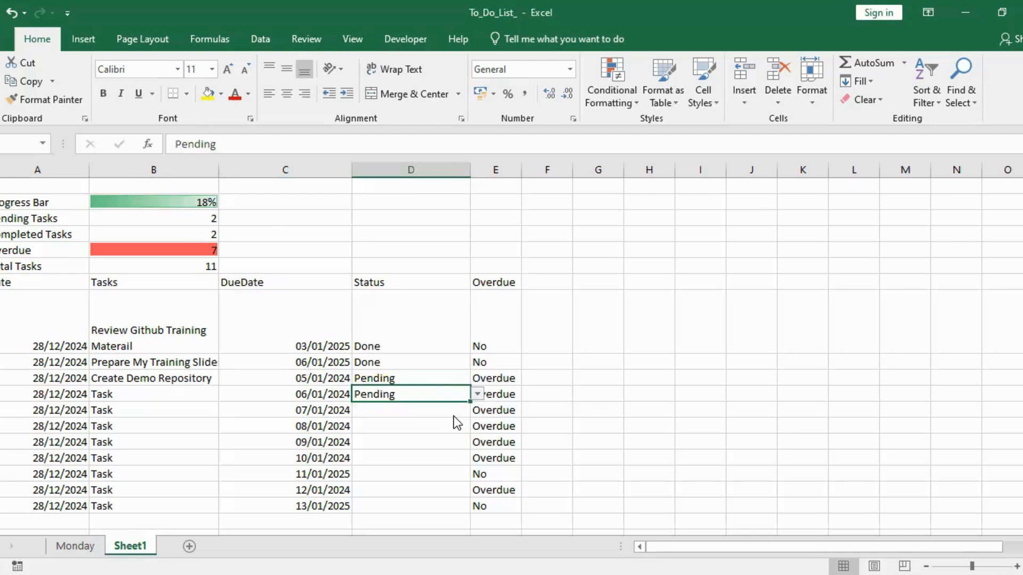
Set the status of the task due 11/01/2025 in D16 to Done.
left_click(443, 477)
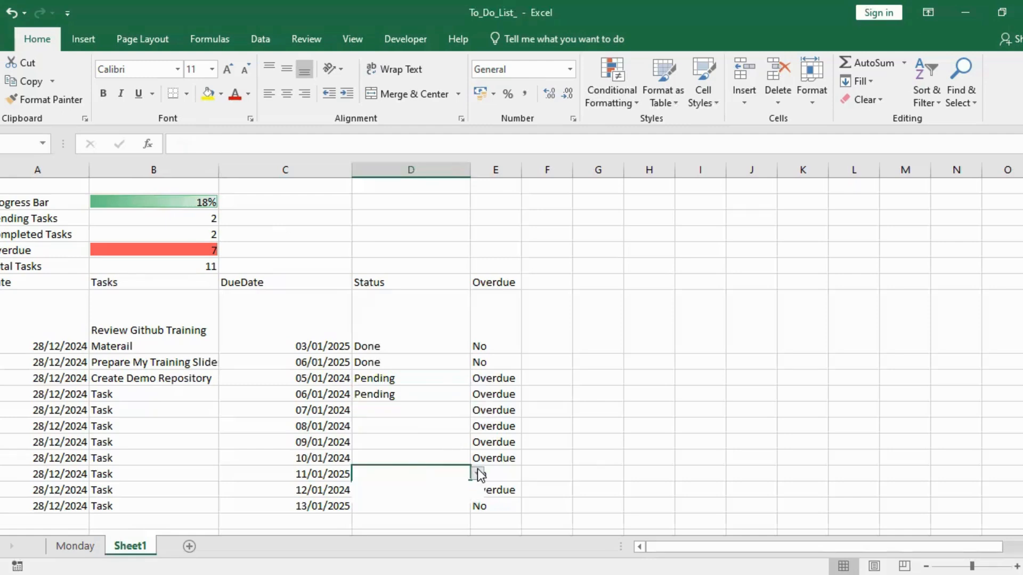
left_click(478, 473)
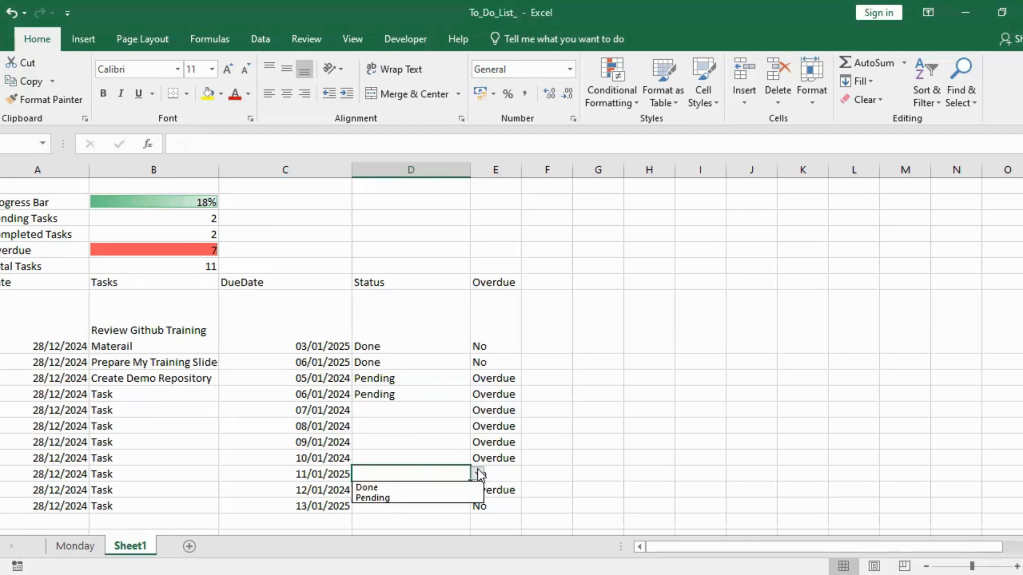
left_click(438, 485)
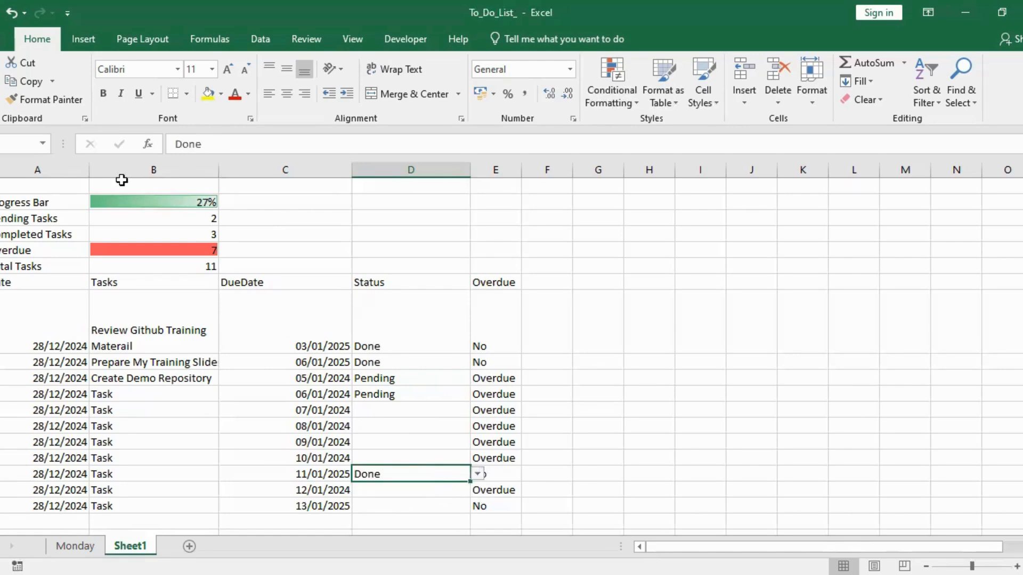
Merge and center the progress bar cell B2 across to column E.
left_click(128, 201)
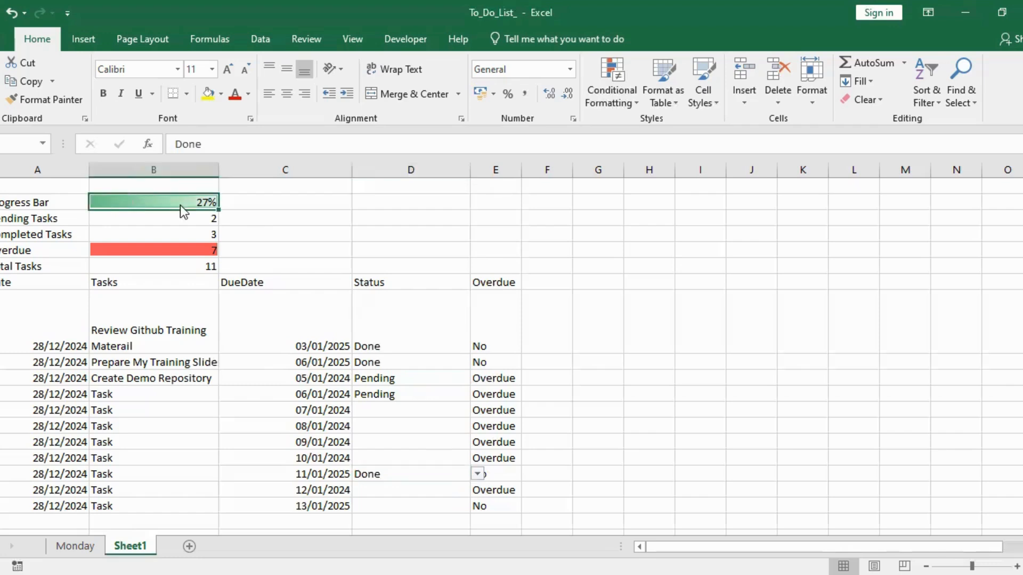
right_click(129, 201)
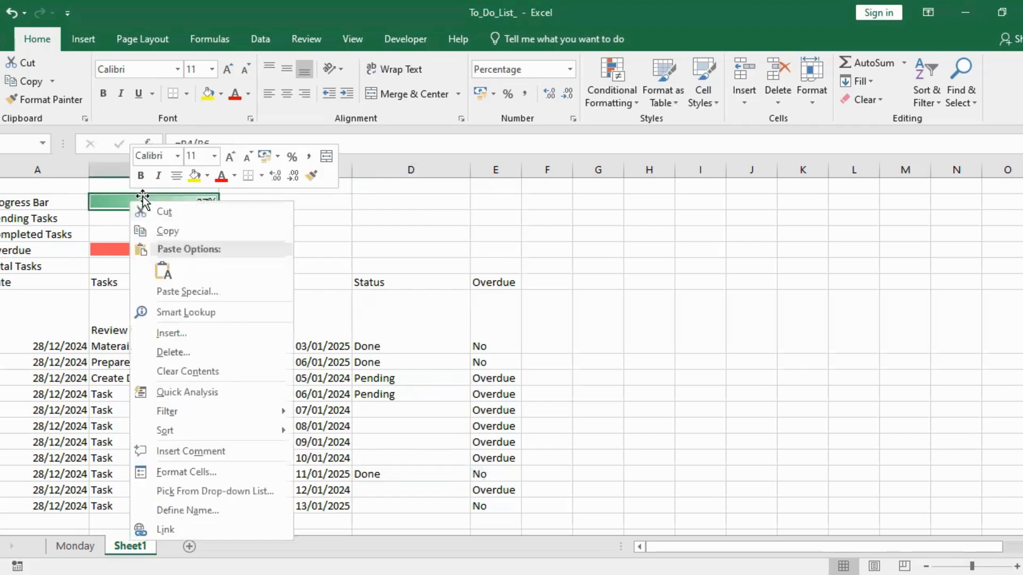
key("Escape")
left_click_drag(147, 202, 496, 204)
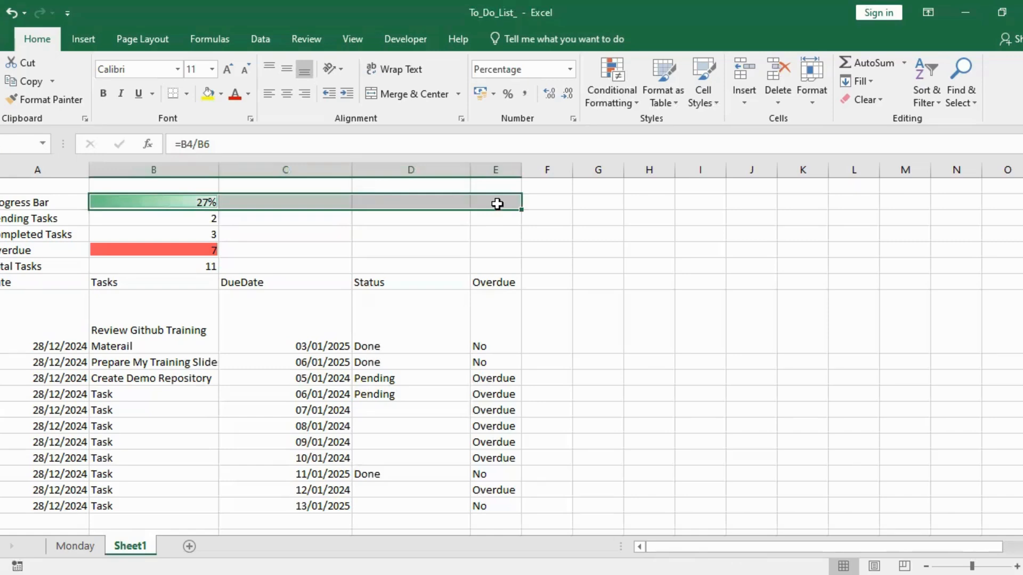
left_click(408, 92)
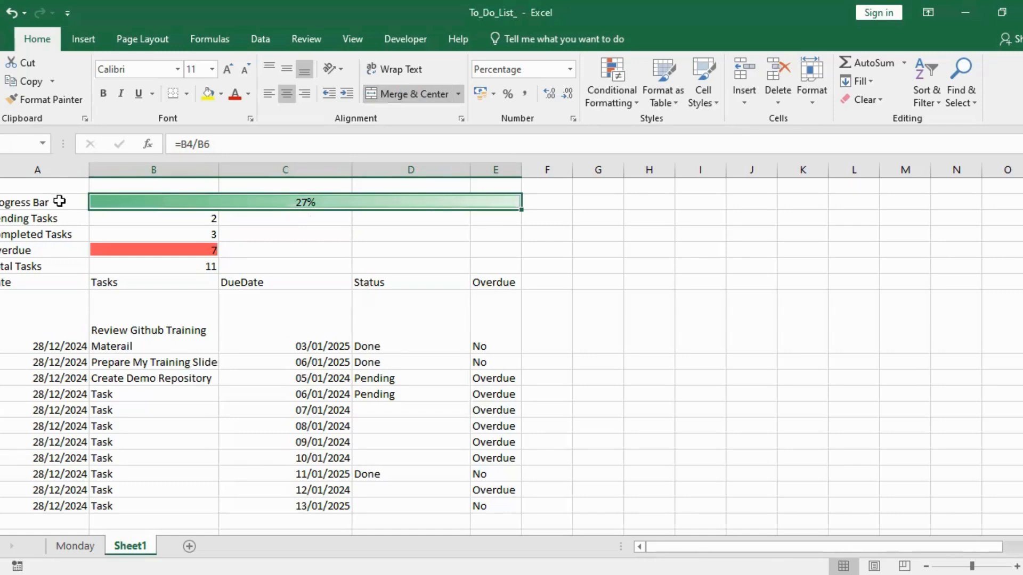
Make the summary labels in A2:A6 bold and apply all borders to them.
left_click_drag(65, 200, 61, 268)
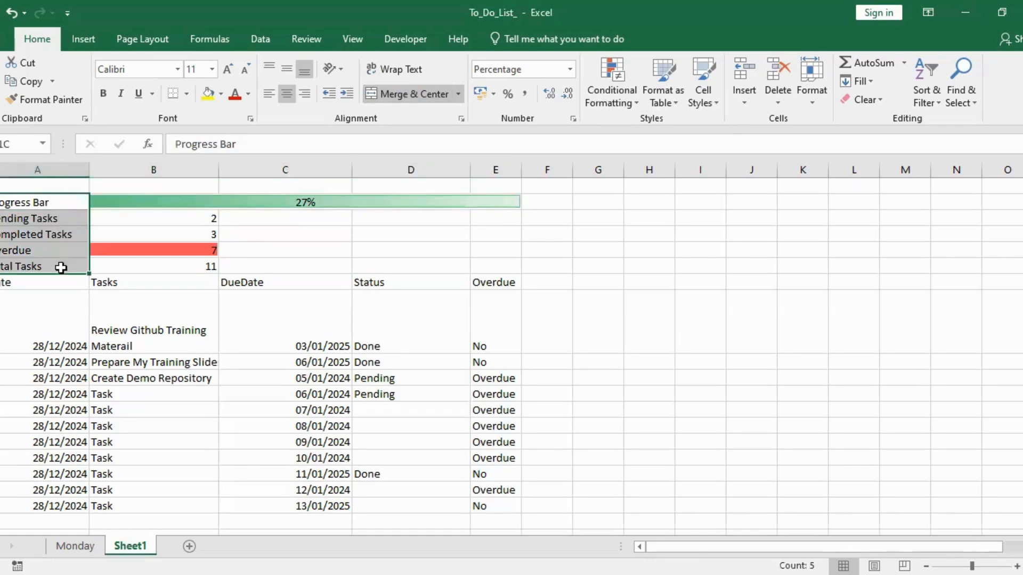
left_click(102, 94)
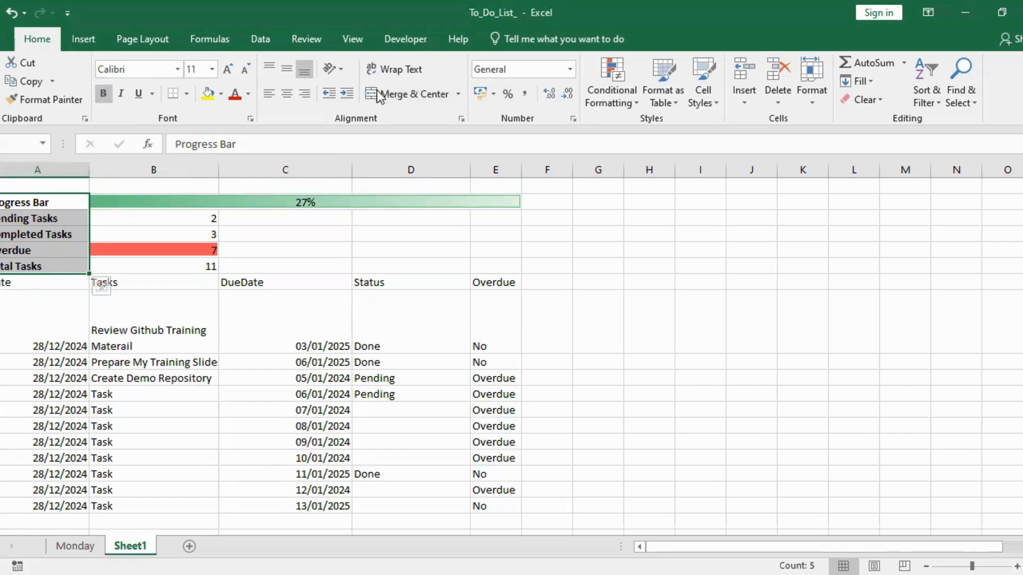
left_click(186, 94)
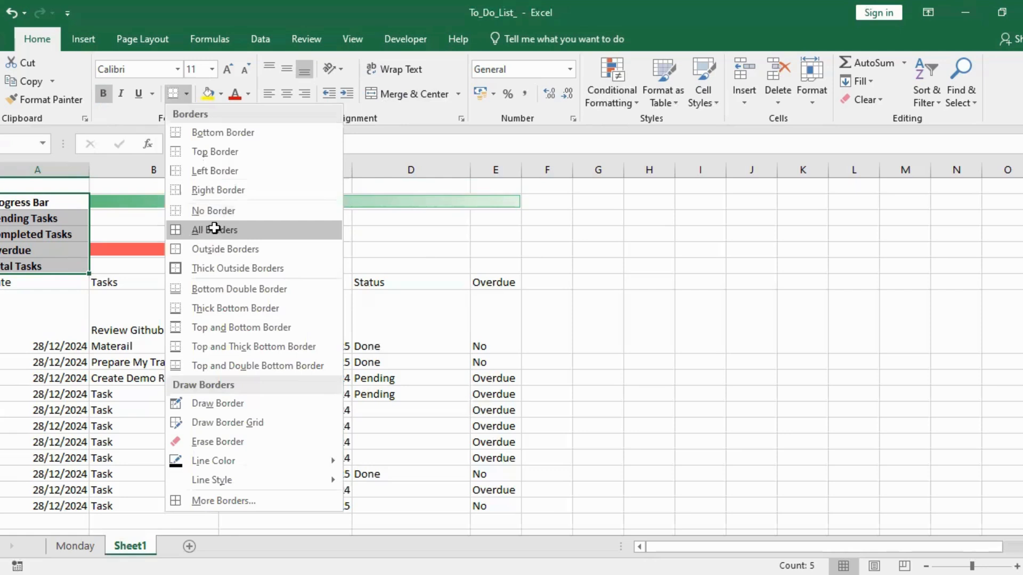
left_click(418, 260)
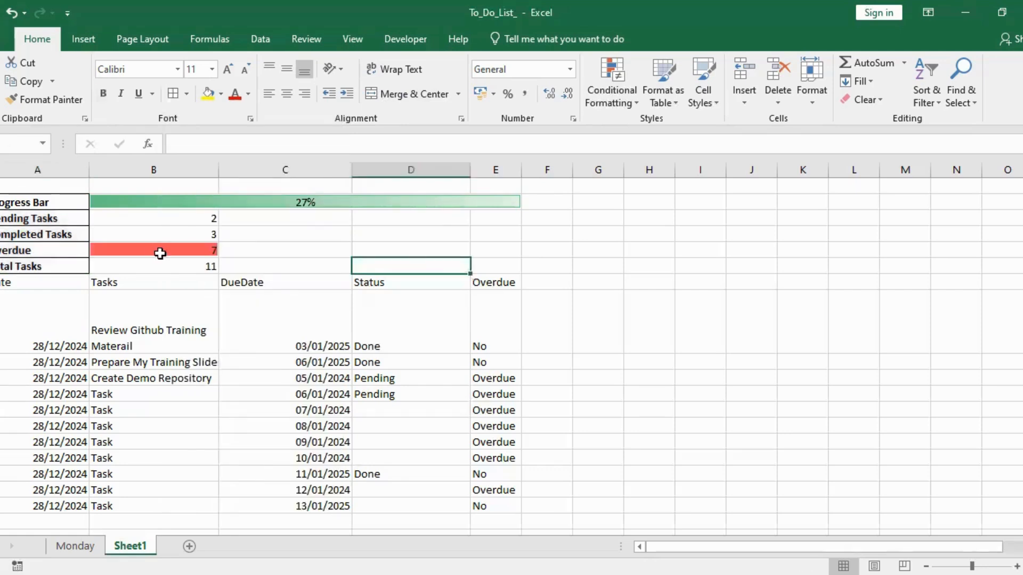
Apply all borders to the merged progress bar B2:E2 and to the summary counts in B3:B6.
left_click(140, 204)
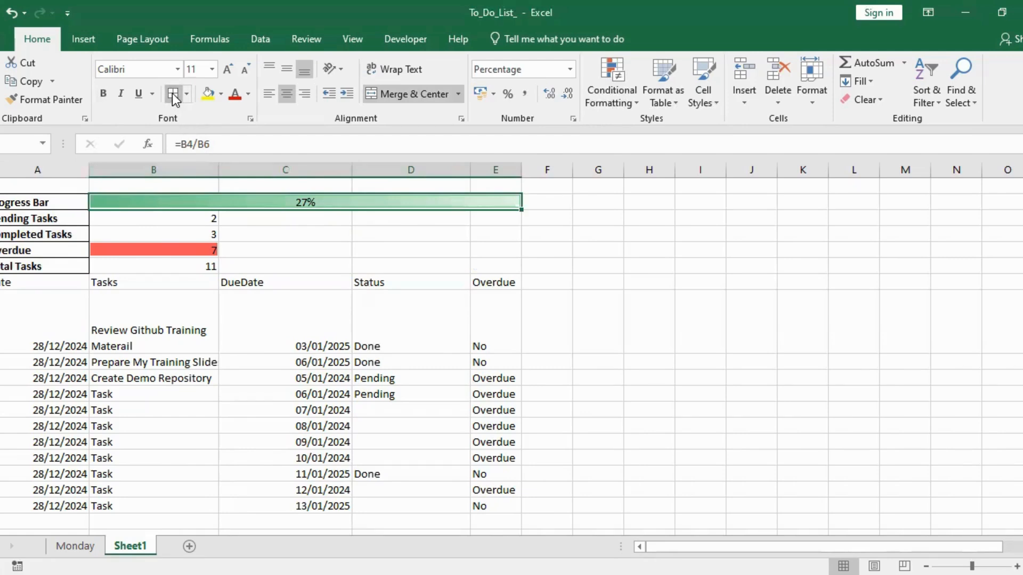
left_click(161, 218)
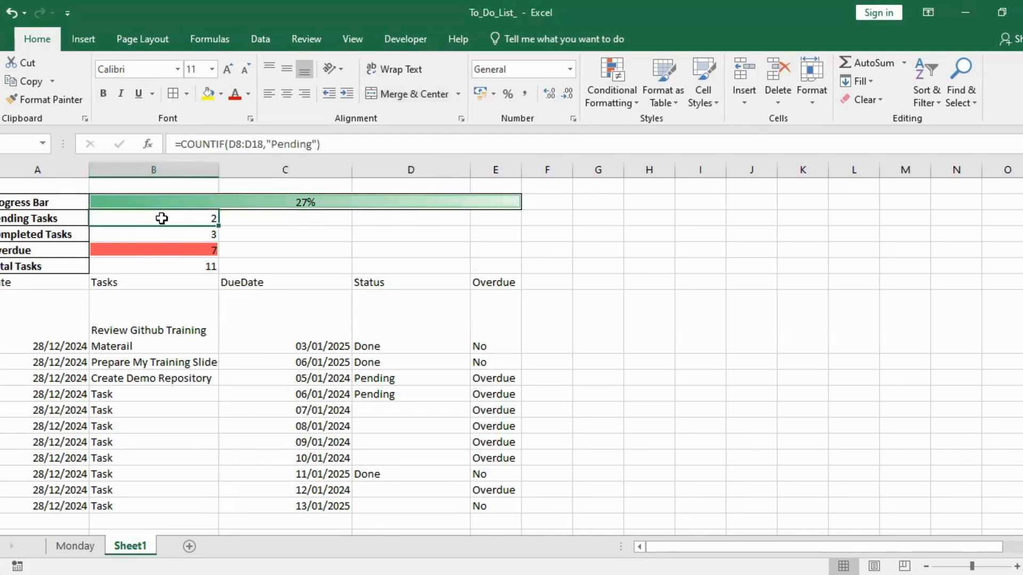
left_click_drag(162, 219, 175, 267)
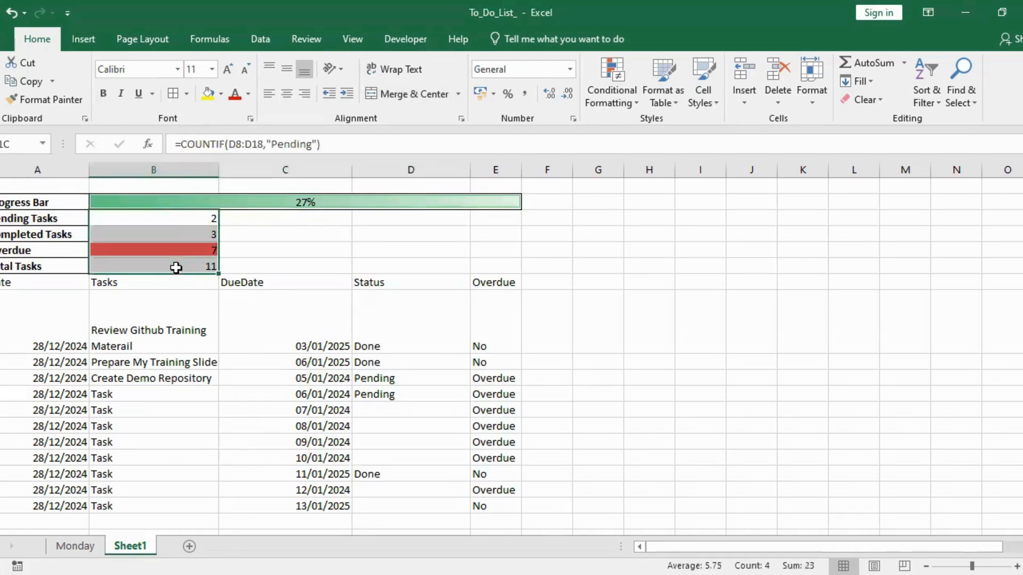
left_click(169, 100)
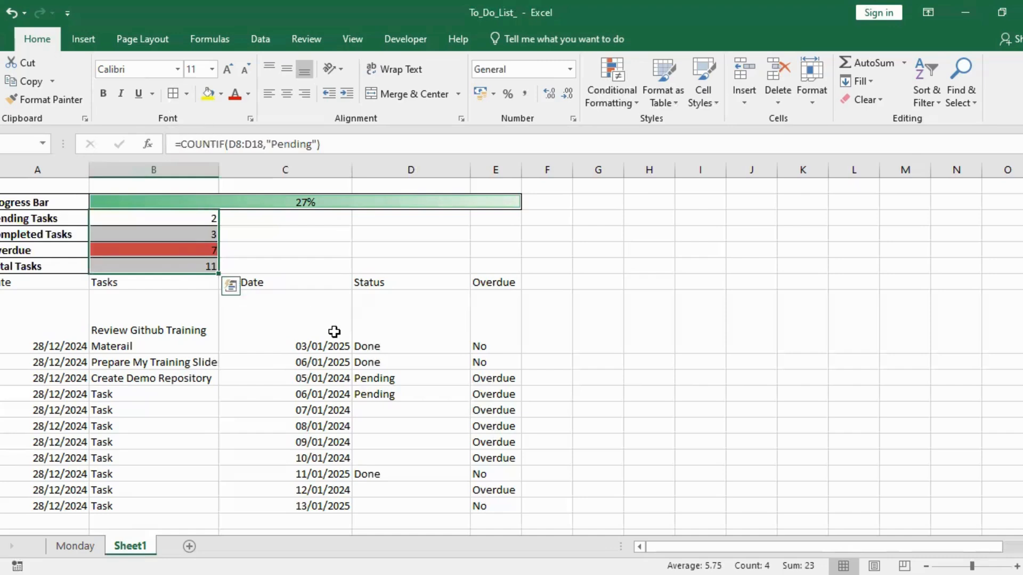
left_click(334, 331)
left_click(591, 288)
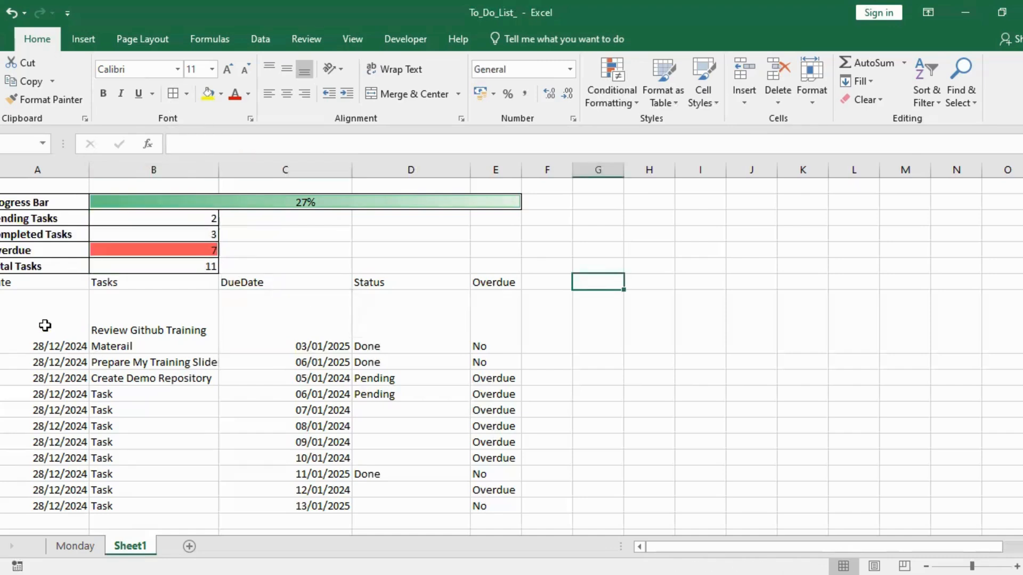
Apply all borders to the task table A7:E18, then select its header row 7.
left_click_drag(46, 281, 495, 507)
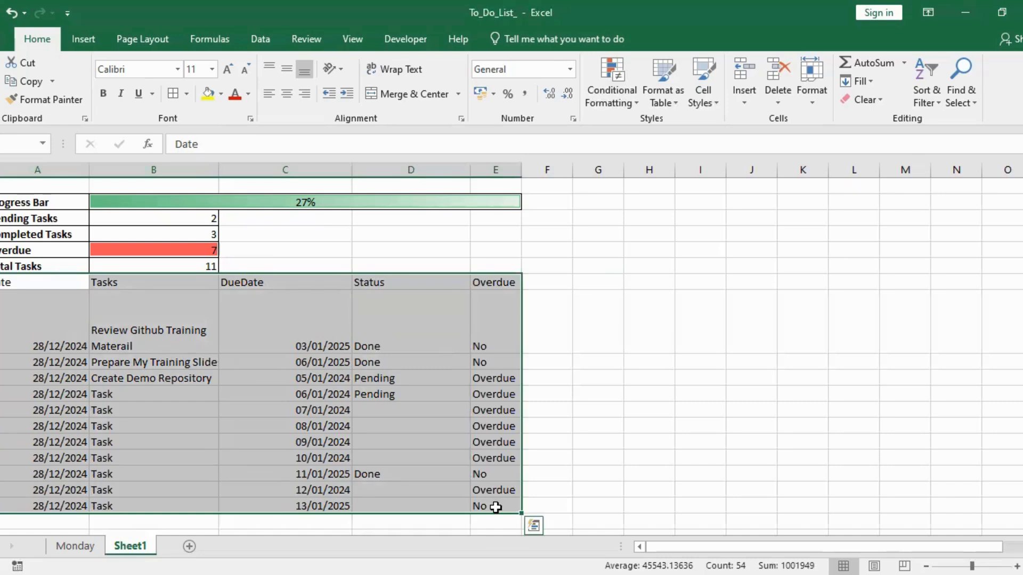
left_click(173, 95)
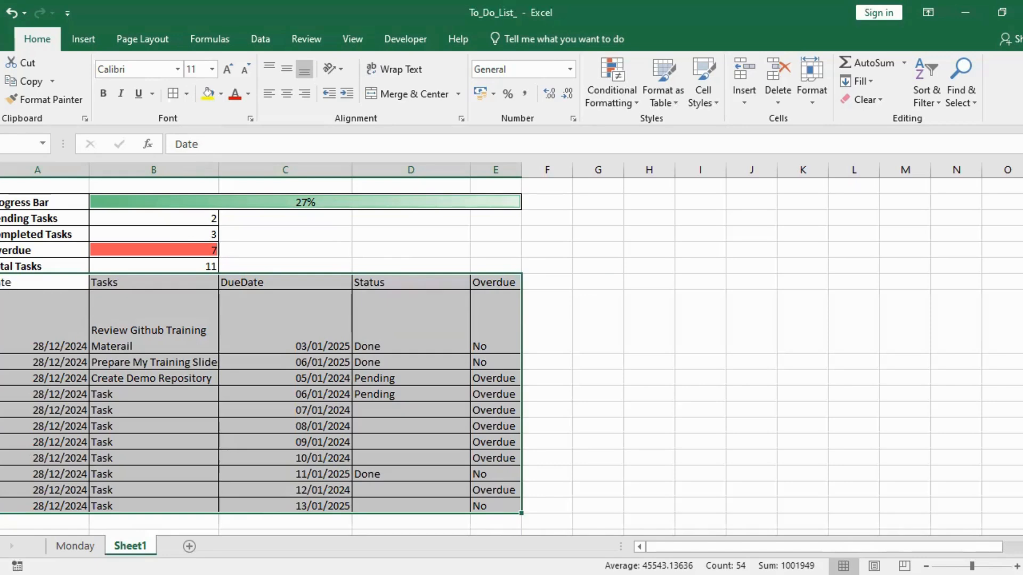
left_click(1, 283)
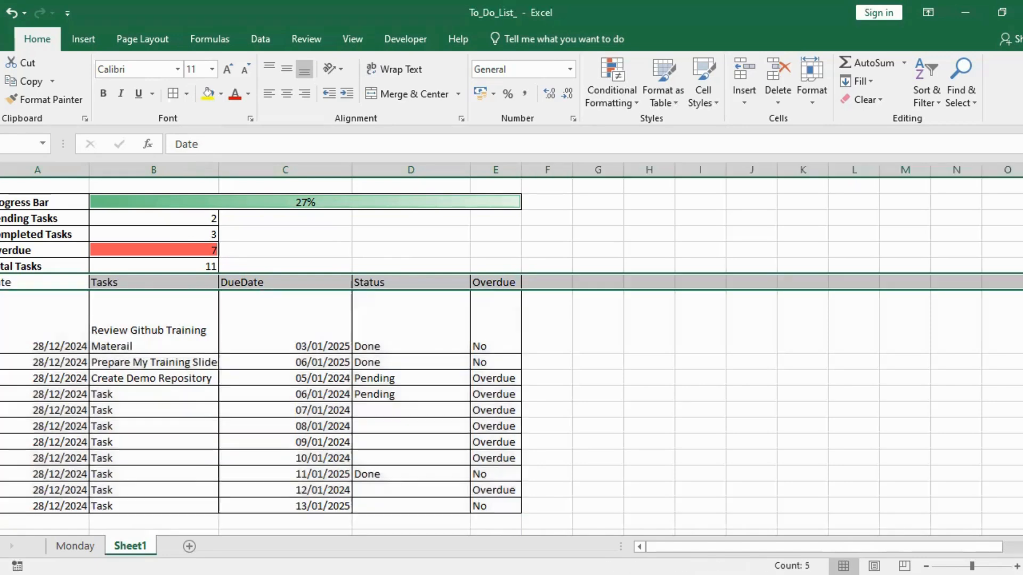